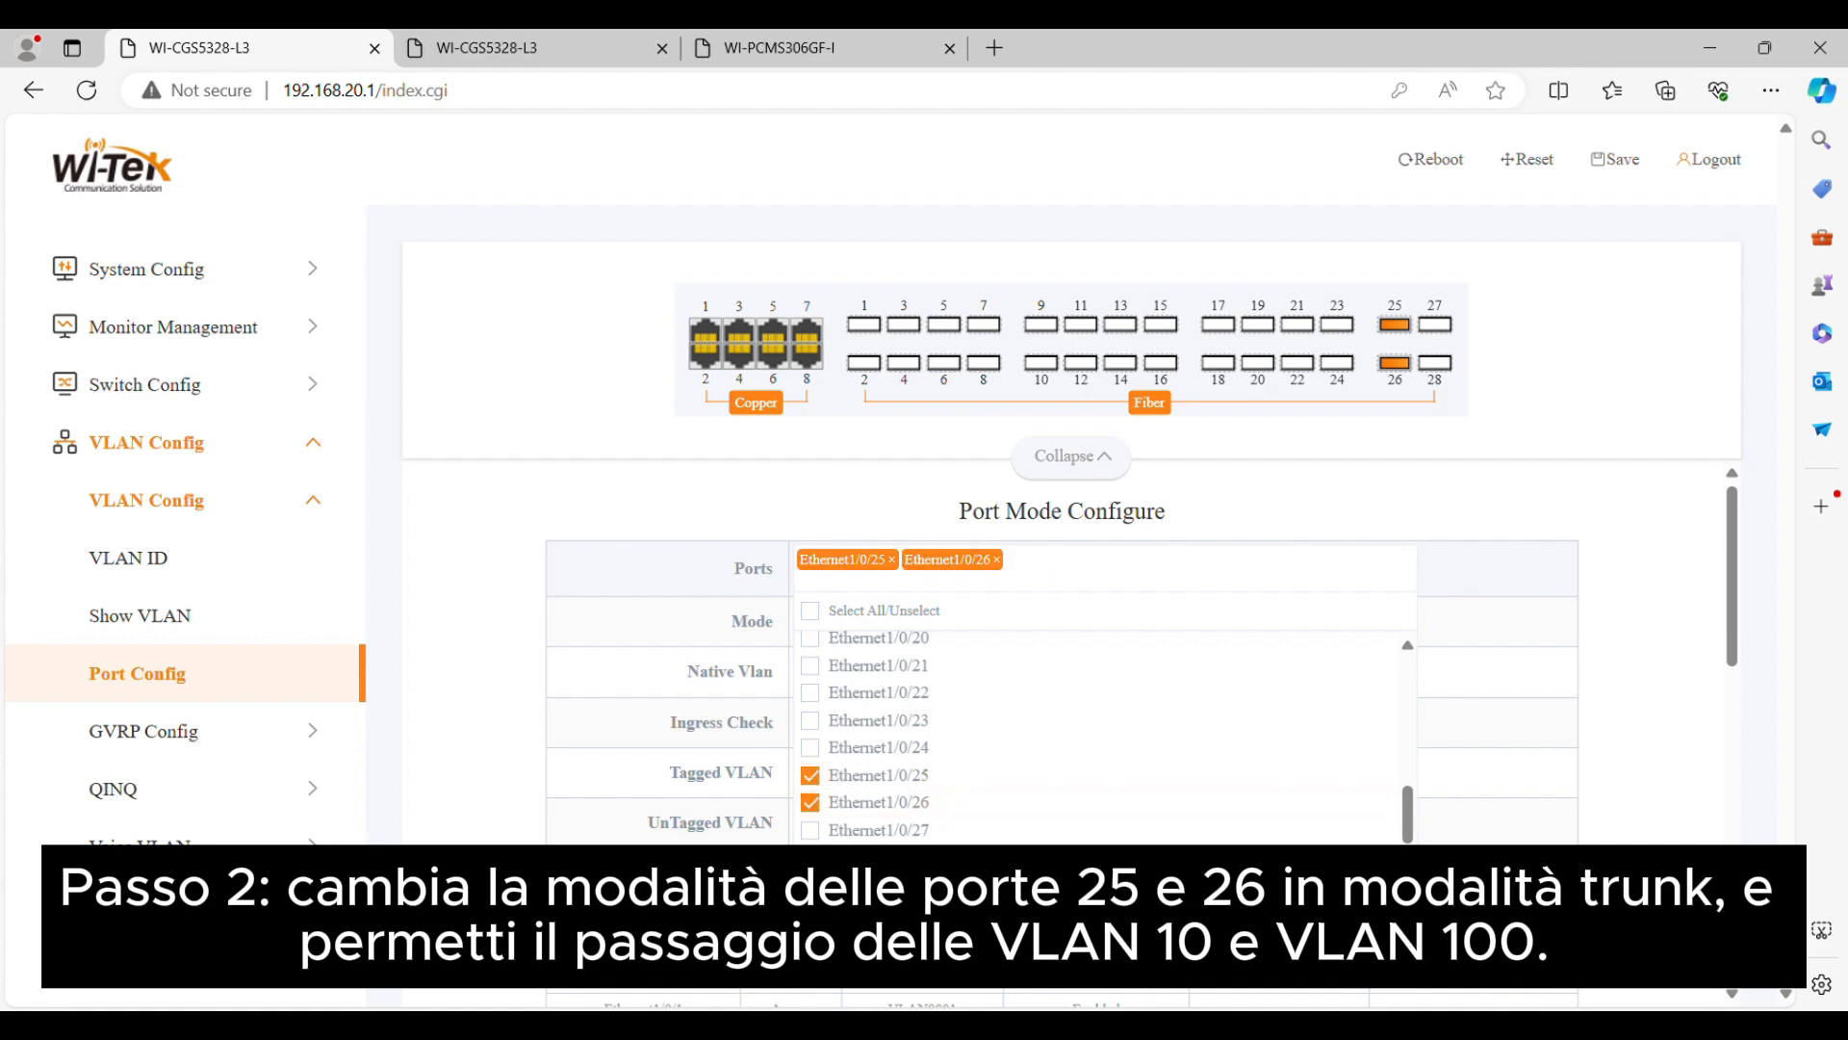
Set ports Ethernet1/0/25 and Ethernet1/0/26 to Trunk mode with tagged VLANs 10;100, apply, and check their table entries
{"action": "left_click", "coordinate": [1525, 747]}
{"action": "left_click", "coordinate": [1040, 629]}
{"action": "left_click", "coordinate": [963, 674]}
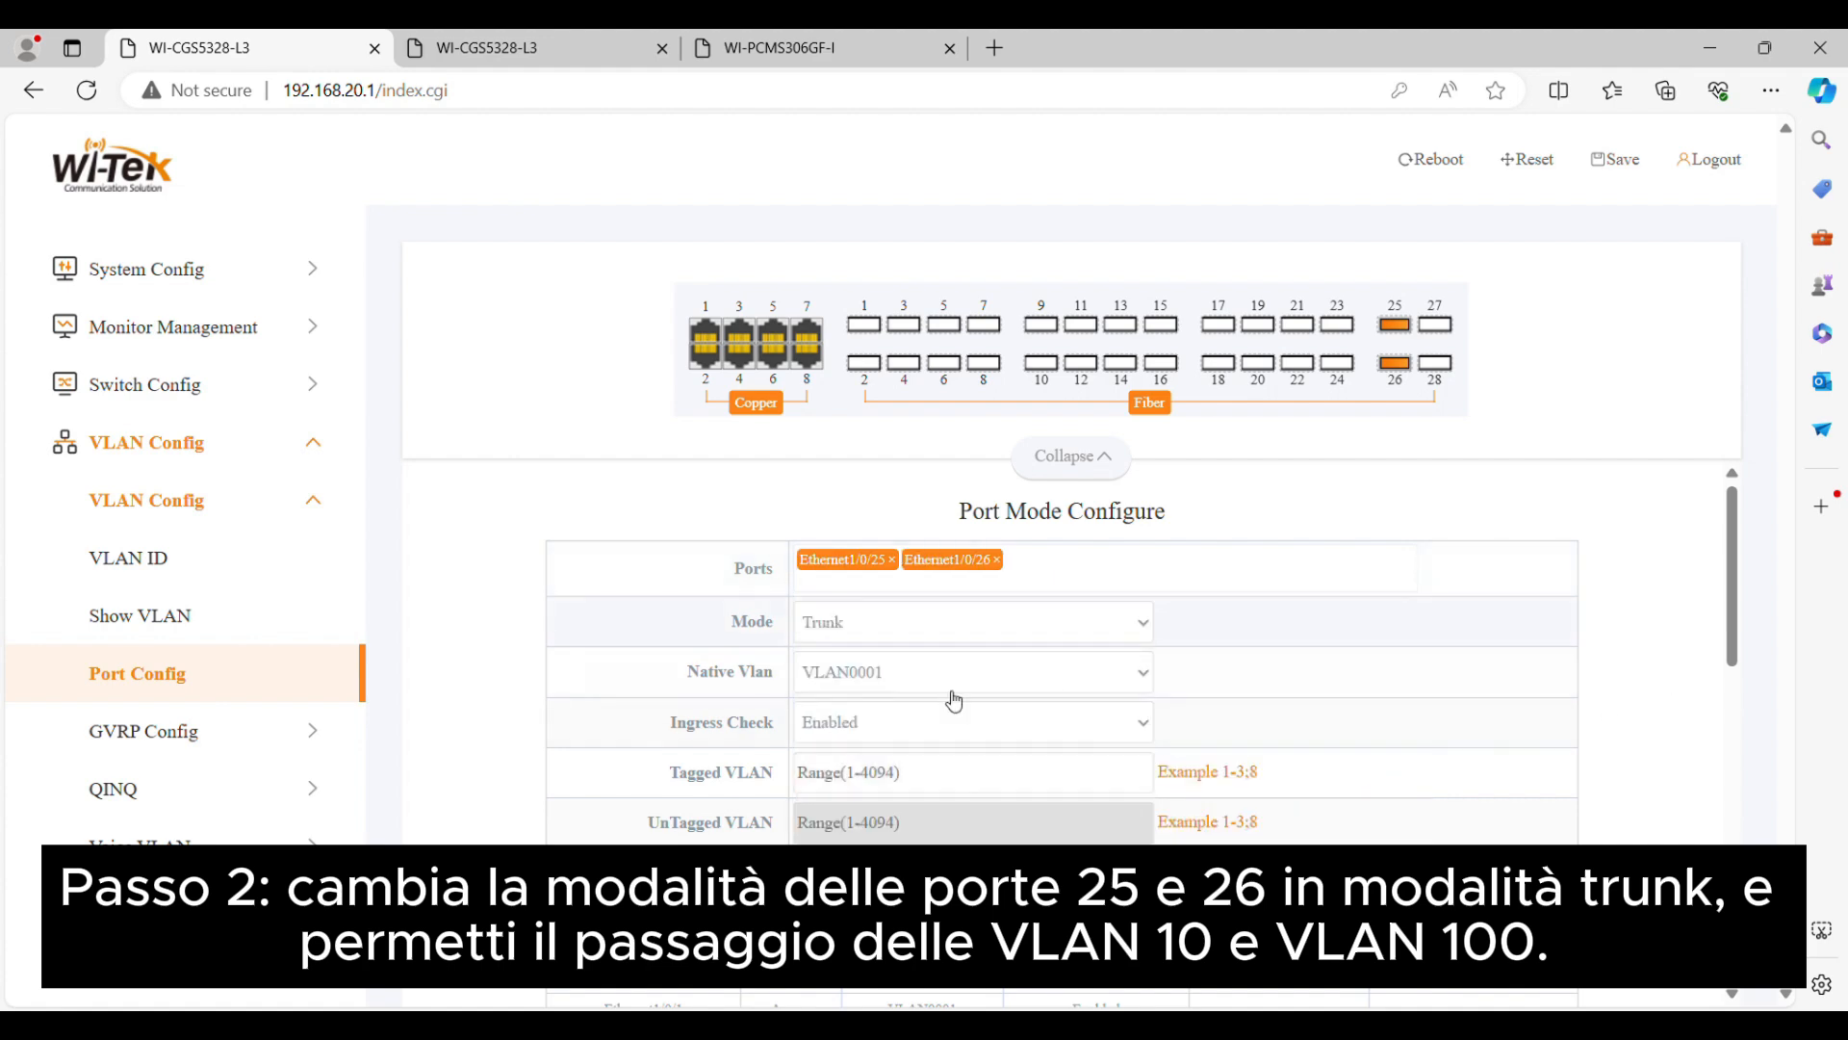
{"action": "left_click", "coordinate": [977, 770]}
{"action": "type", "text": "10;100"}
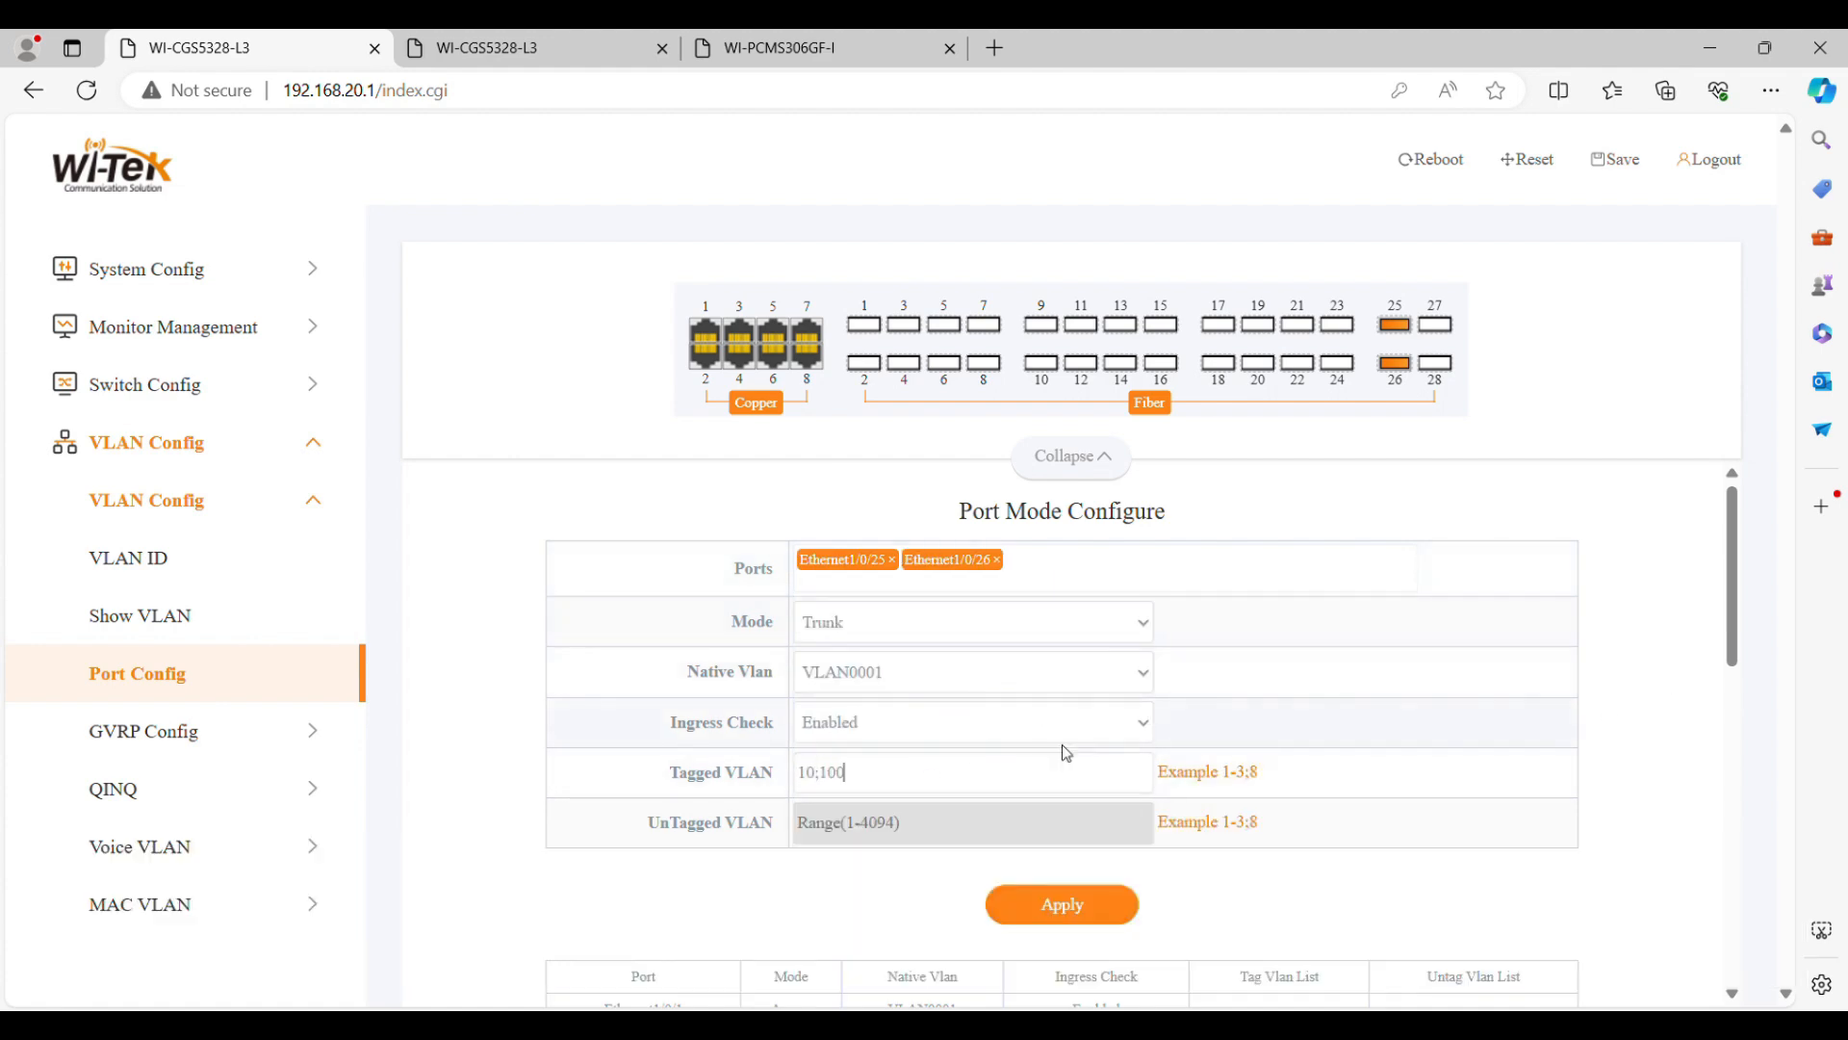
{"action": "left_click", "coordinate": [1115, 905]}
{"action": "scroll", "coordinate": [1491, 730], "scroll_direction": "down", "scroll_amount": 10}
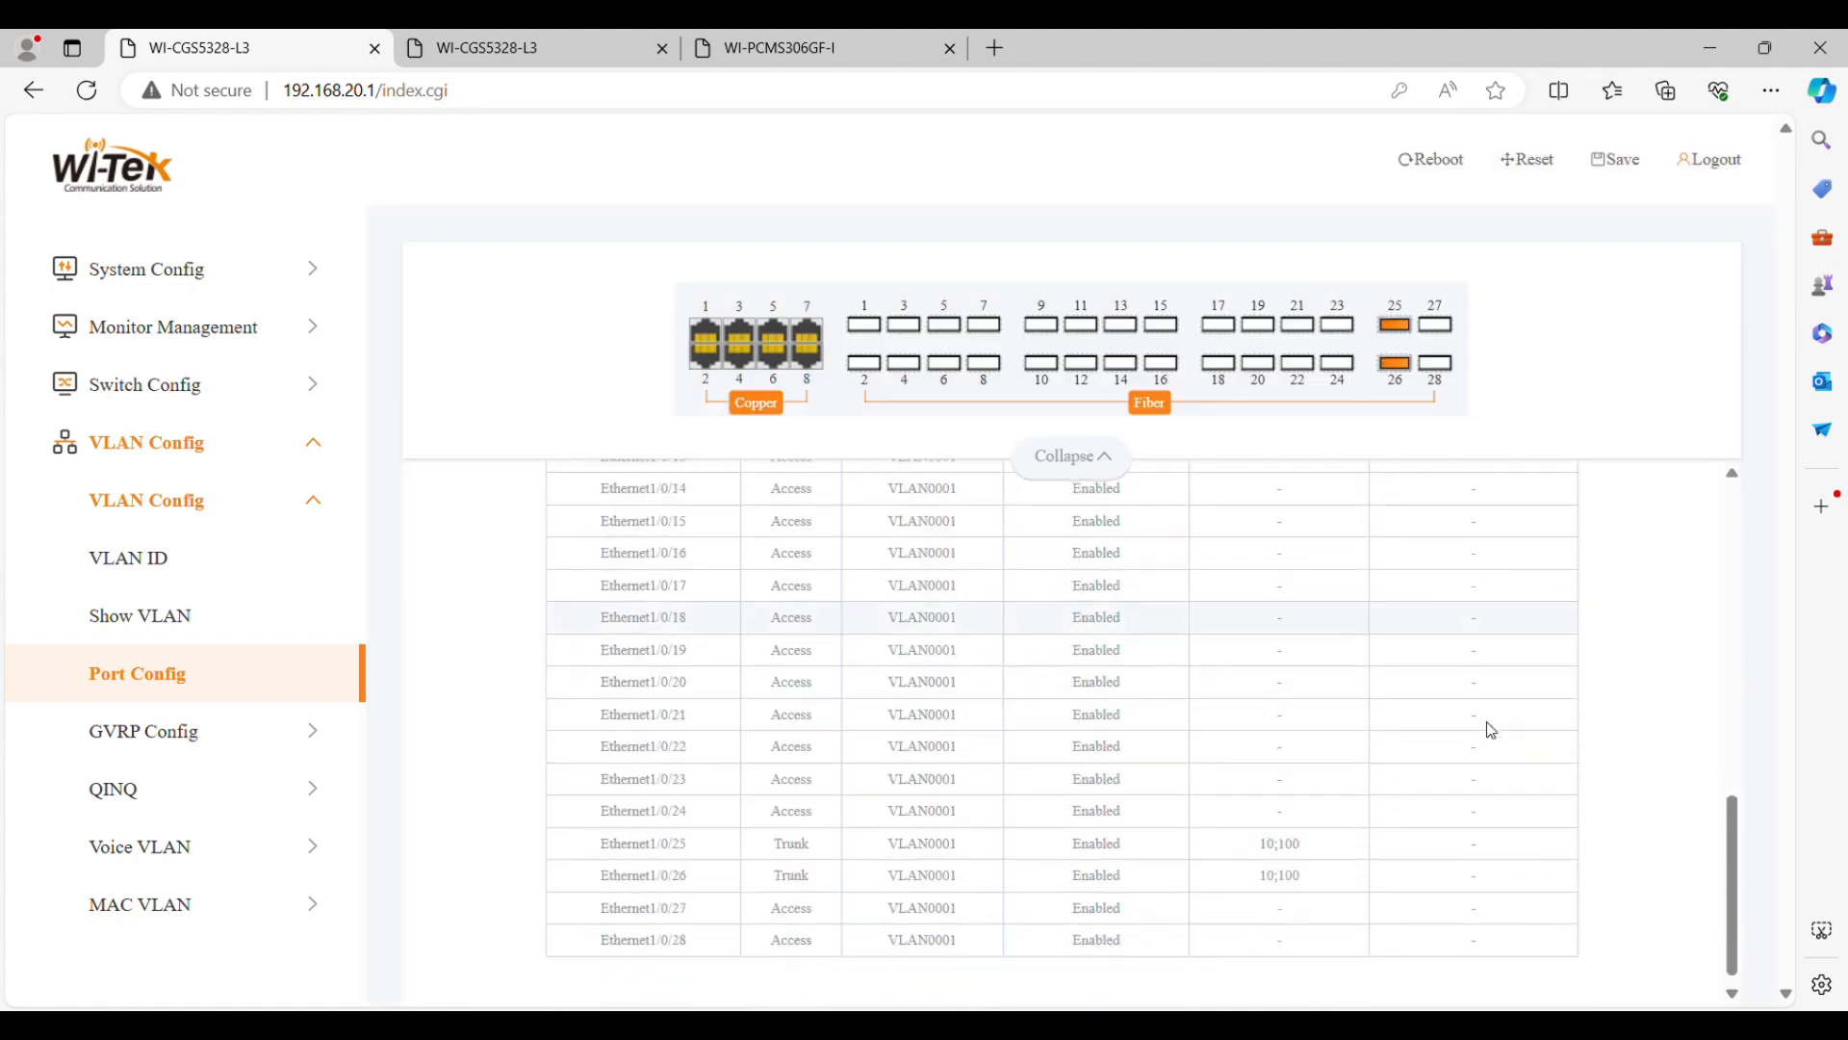
{"action": "left_click_drag", "start_coordinate": [595, 843], "coordinate": [1473, 871]}
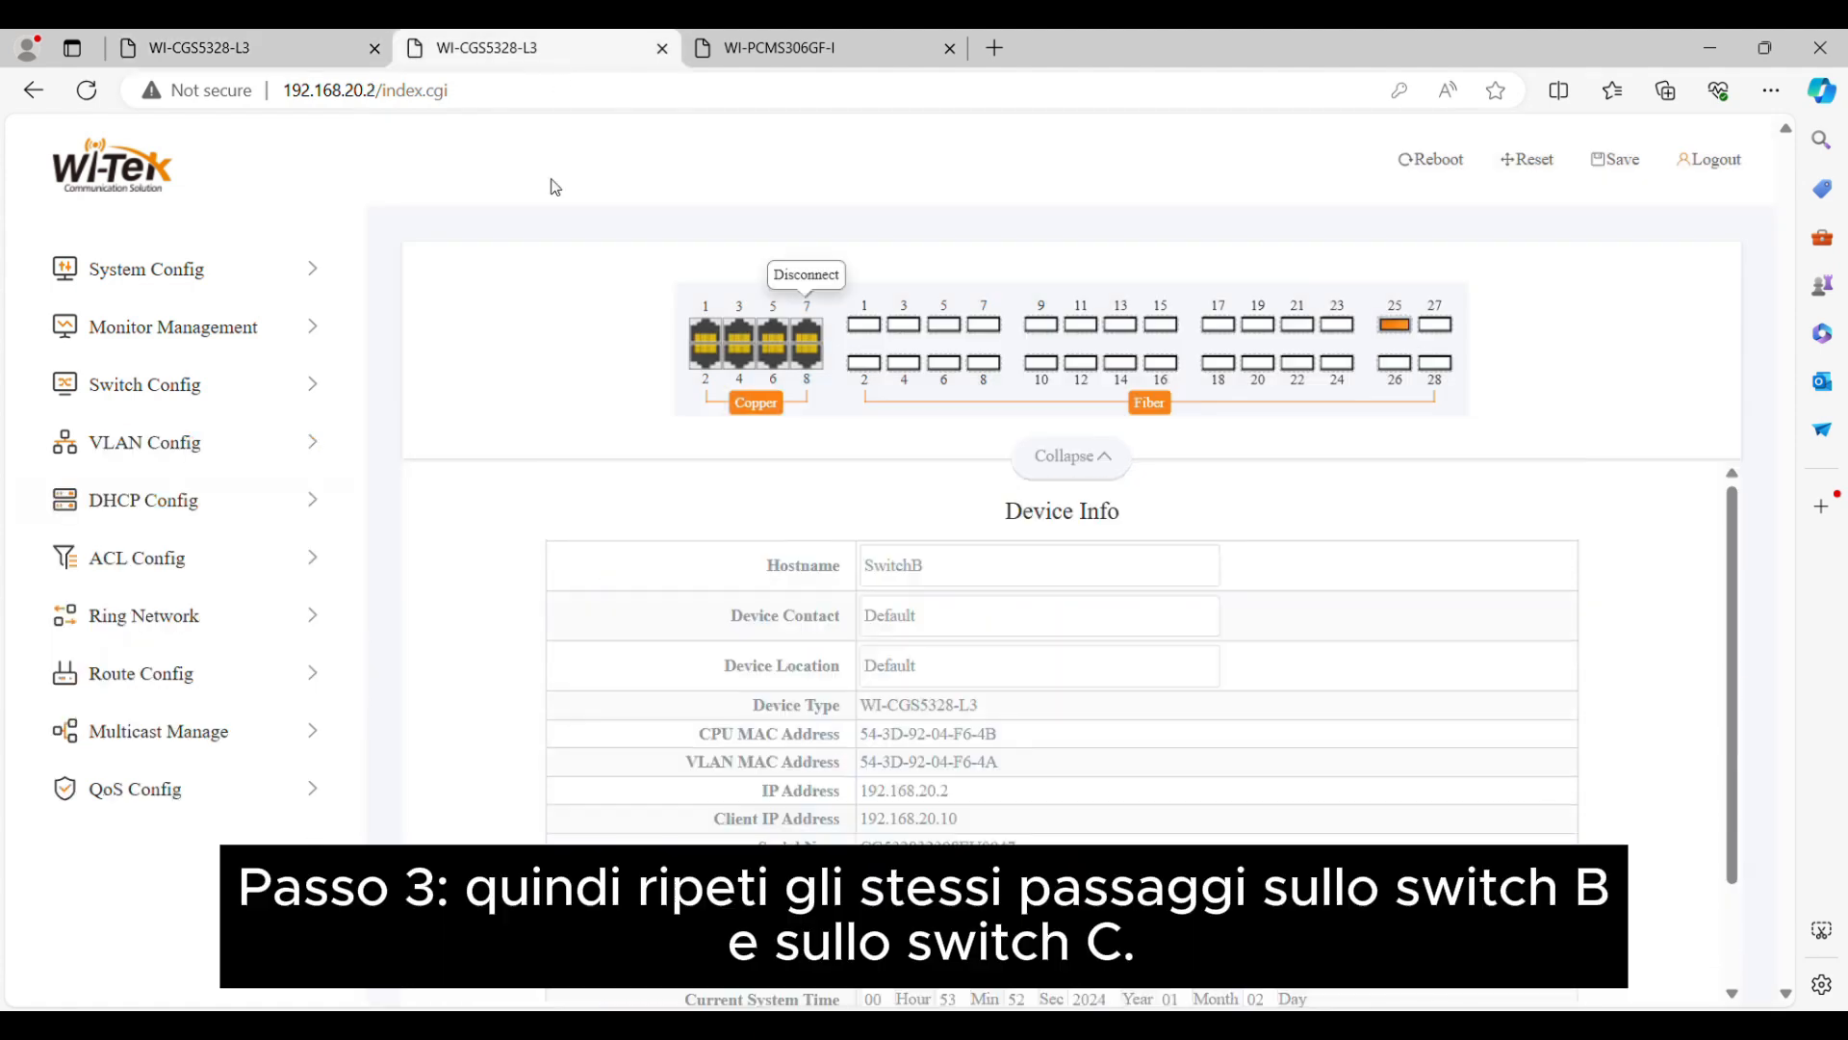
On switch B (192.168.20.2), add VLAN IDs 10 and 100
{"action": "left_click", "coordinate": [211, 445]}
{"action": "left_click", "coordinate": [216, 520]}
{"action": "left_click", "coordinate": [220, 561]}
{"action": "left_click", "coordinate": [875, 575]}
{"action": "type", "text": "10;"}
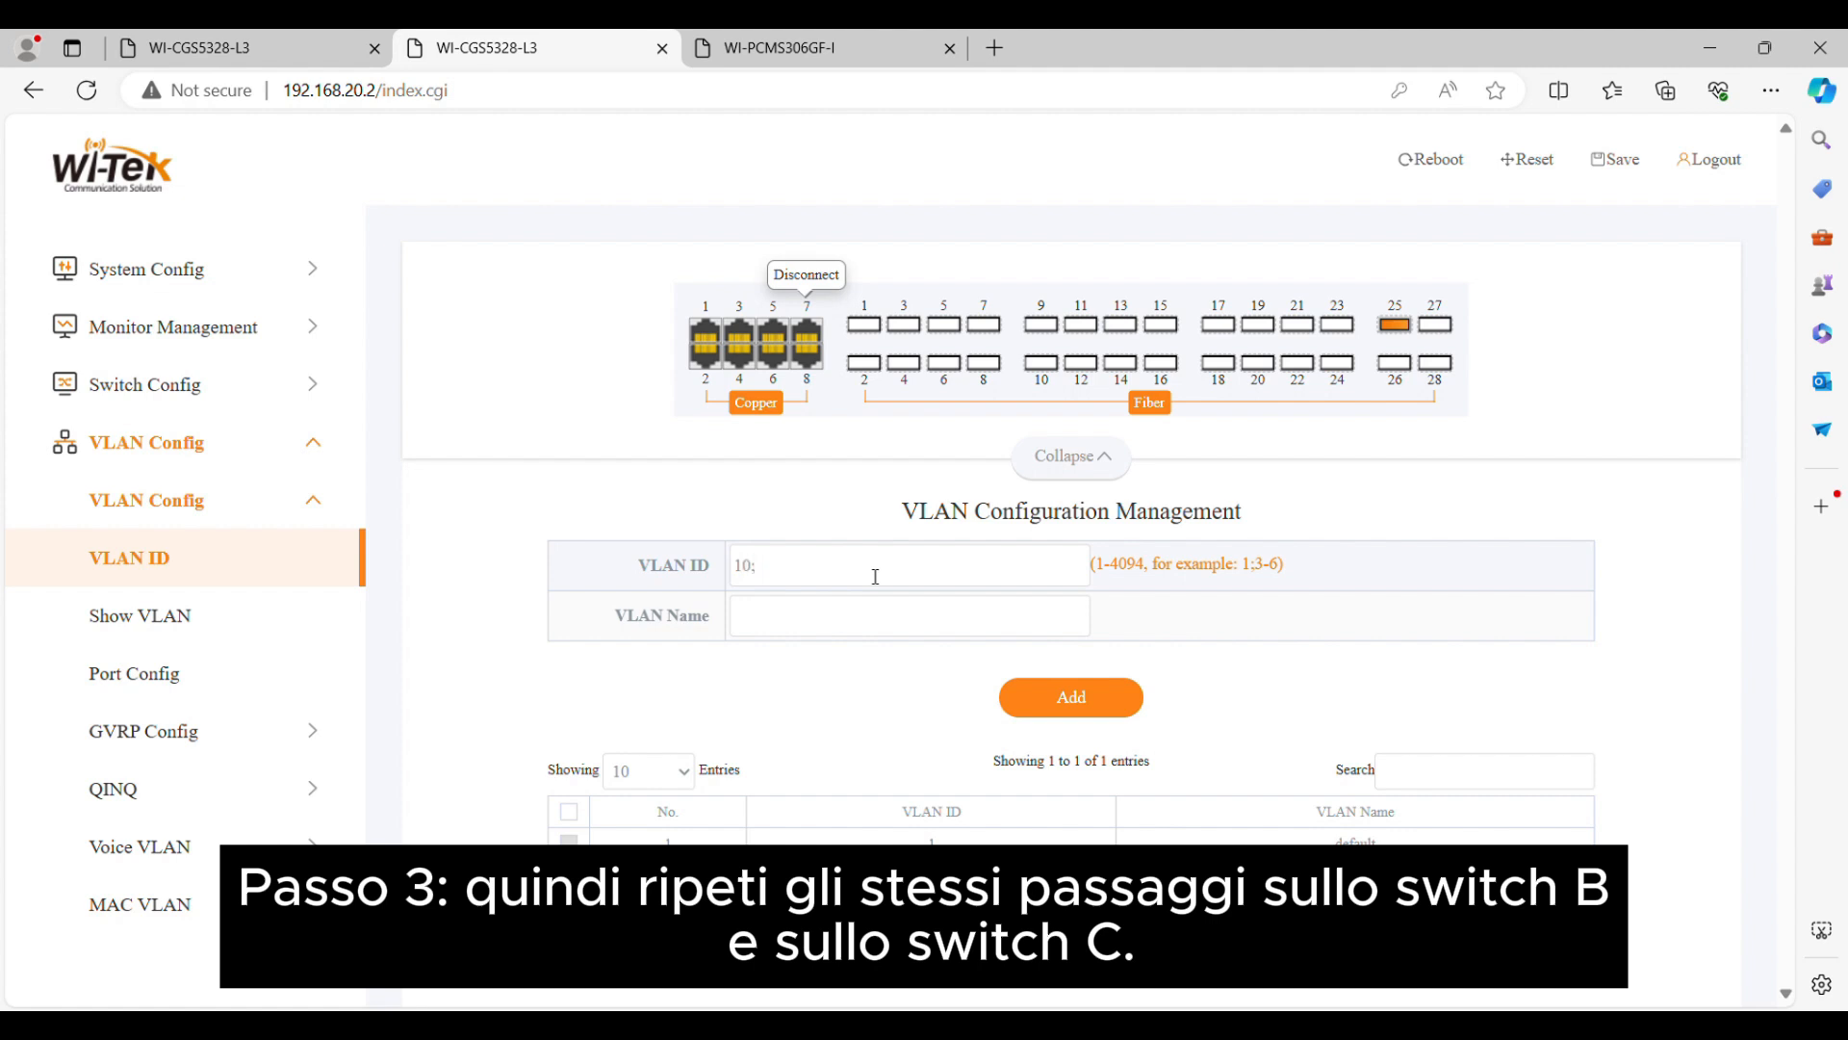
{"action": "type", "text": "100"}
{"action": "left_click", "coordinate": [1084, 707]}
Set switch B's ports Ethernet1/0/25 and Ethernet1/0/26 to Trunk mode with tagged VLANs 10;100, apply, and check their table entries
{"action": "left_click", "coordinate": [225, 687]}
{"action": "left_click", "coordinate": [1109, 583]}
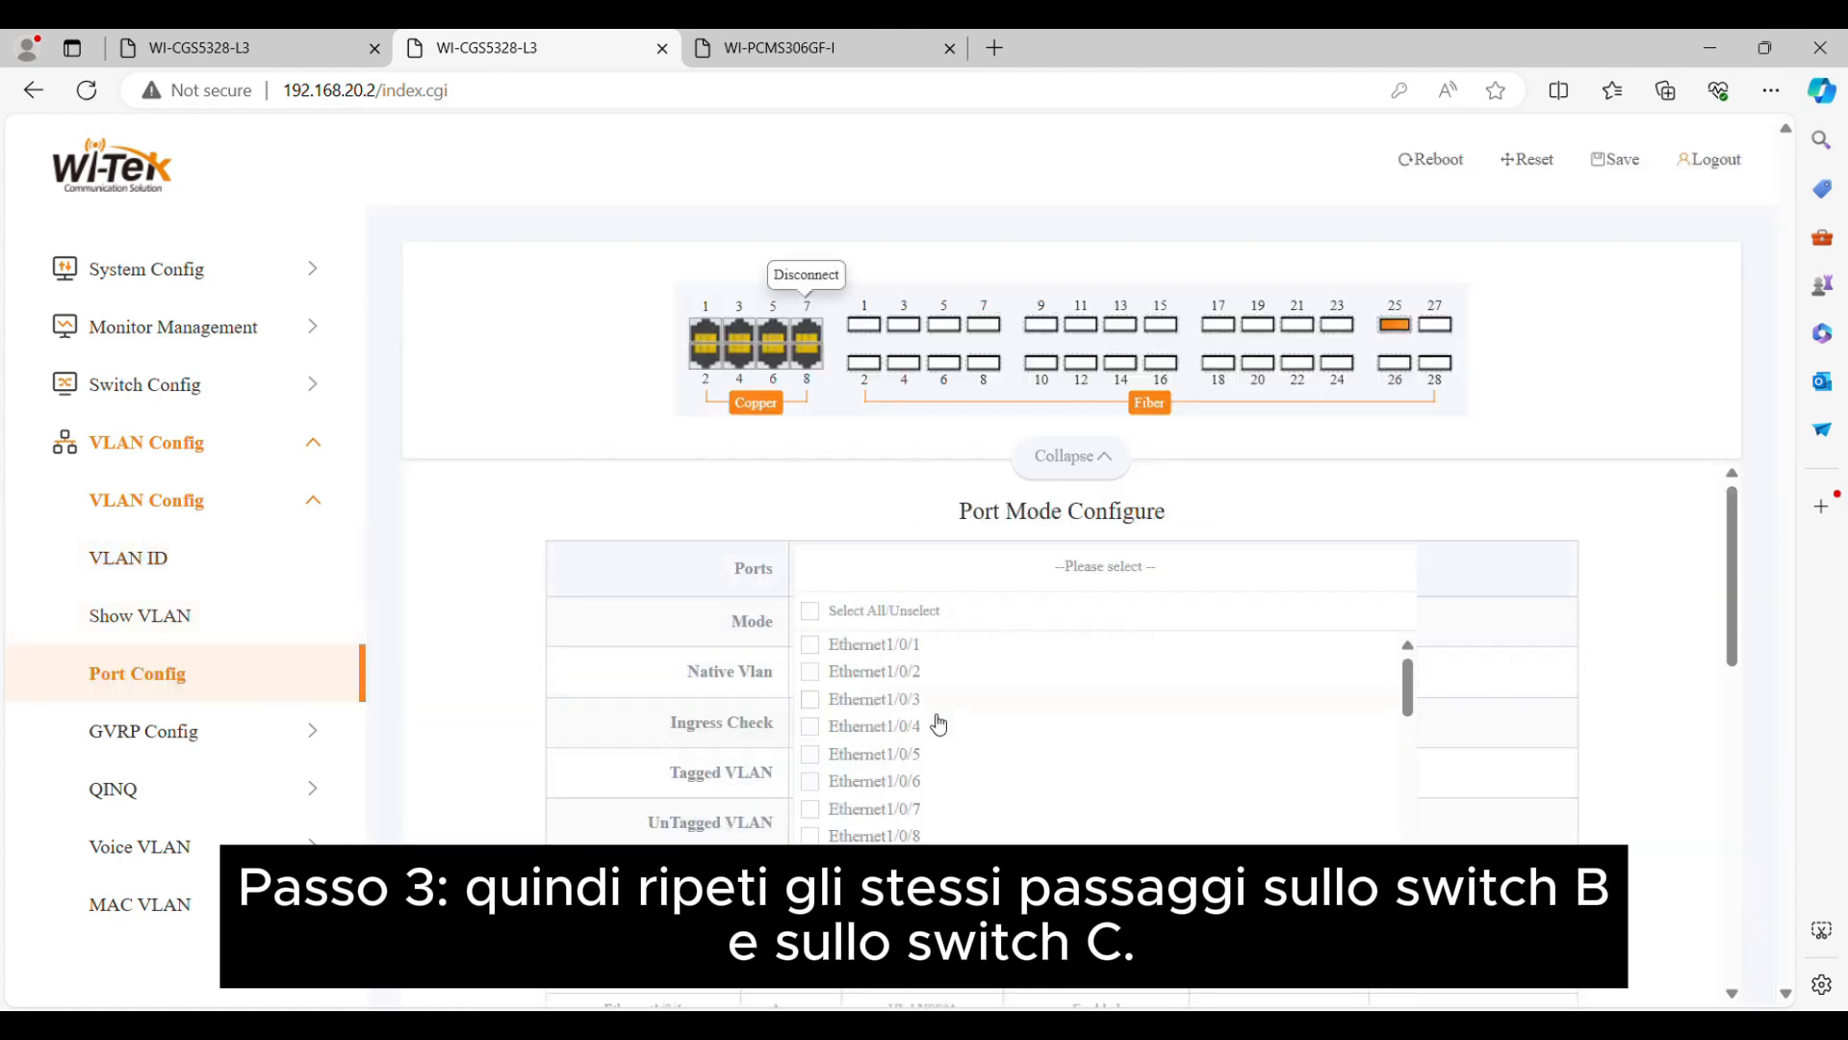
{"action": "scroll", "coordinate": [936, 717], "scroll_direction": "down", "scroll_amount": 6}
{"action": "left_click", "coordinate": [884, 778]}
{"action": "left_click", "coordinate": [888, 801]}
{"action": "left_click", "coordinate": [967, 878]}
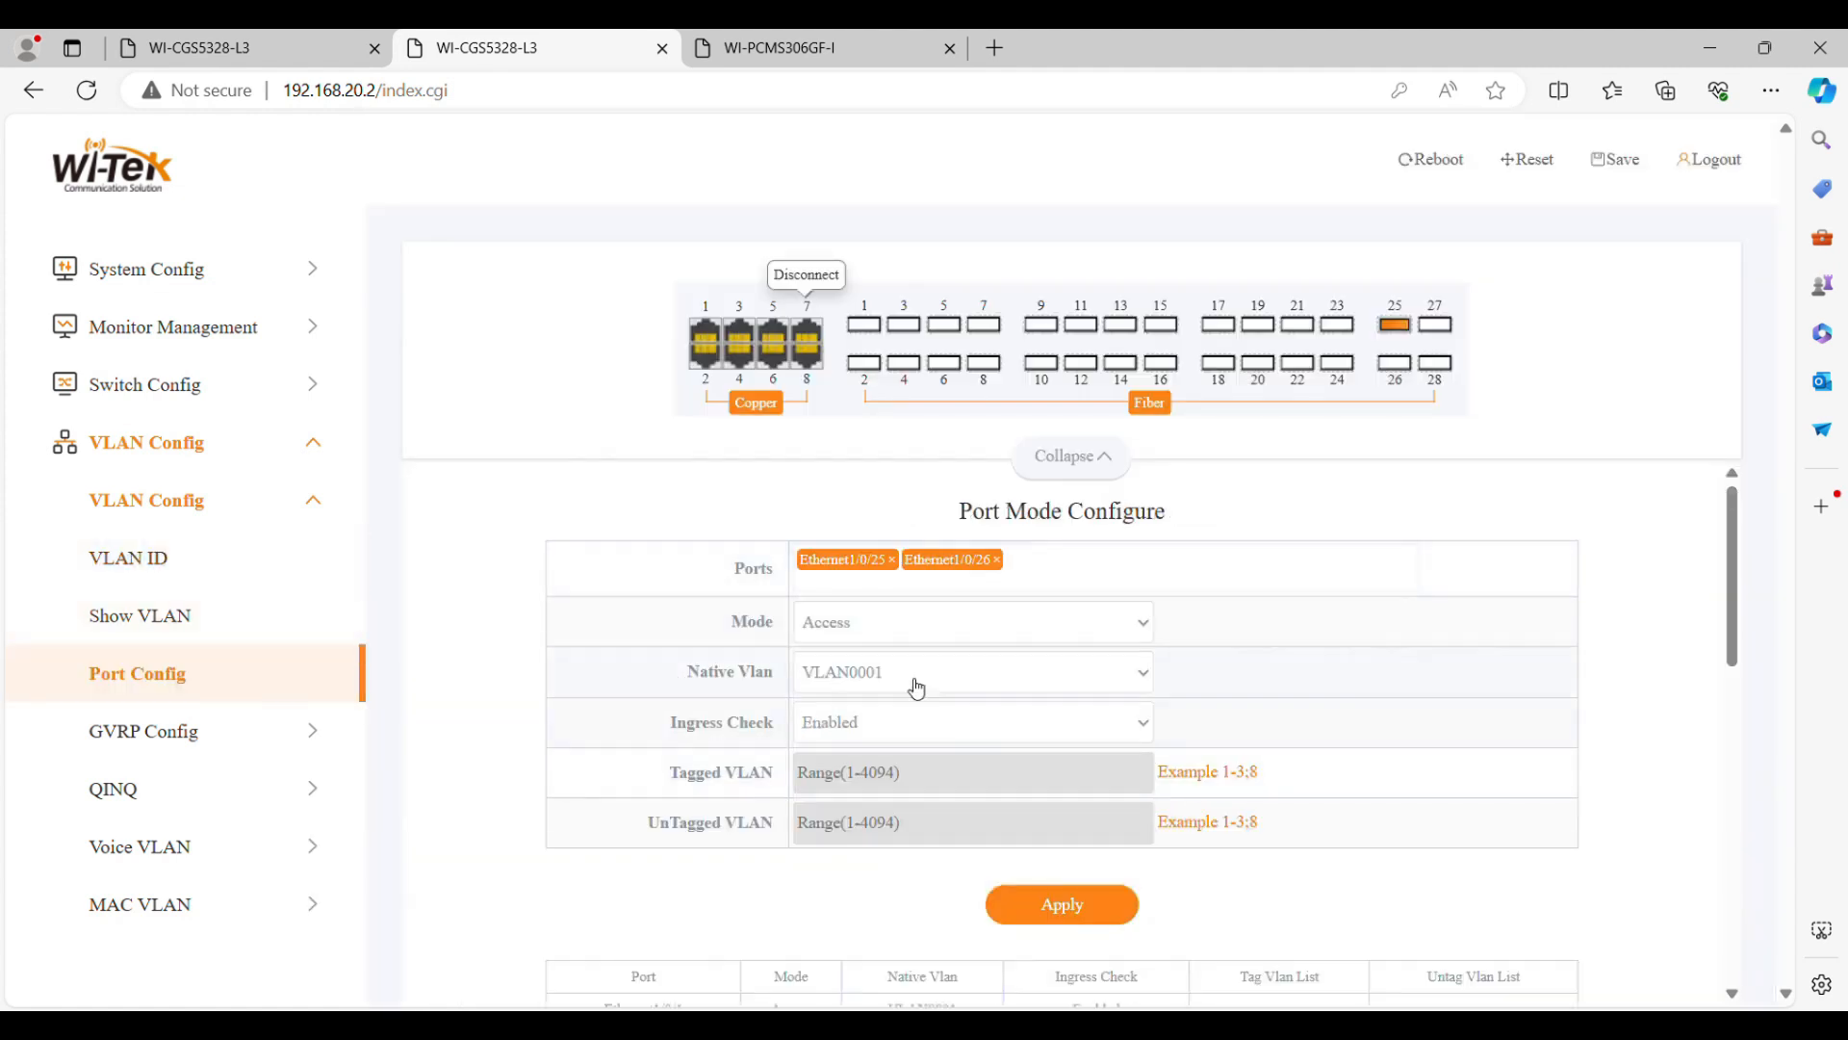
{"action": "left_click", "coordinate": [982, 690]}
{"action": "left_click", "coordinate": [940, 771]}
{"action": "type", "text": "10;100"}
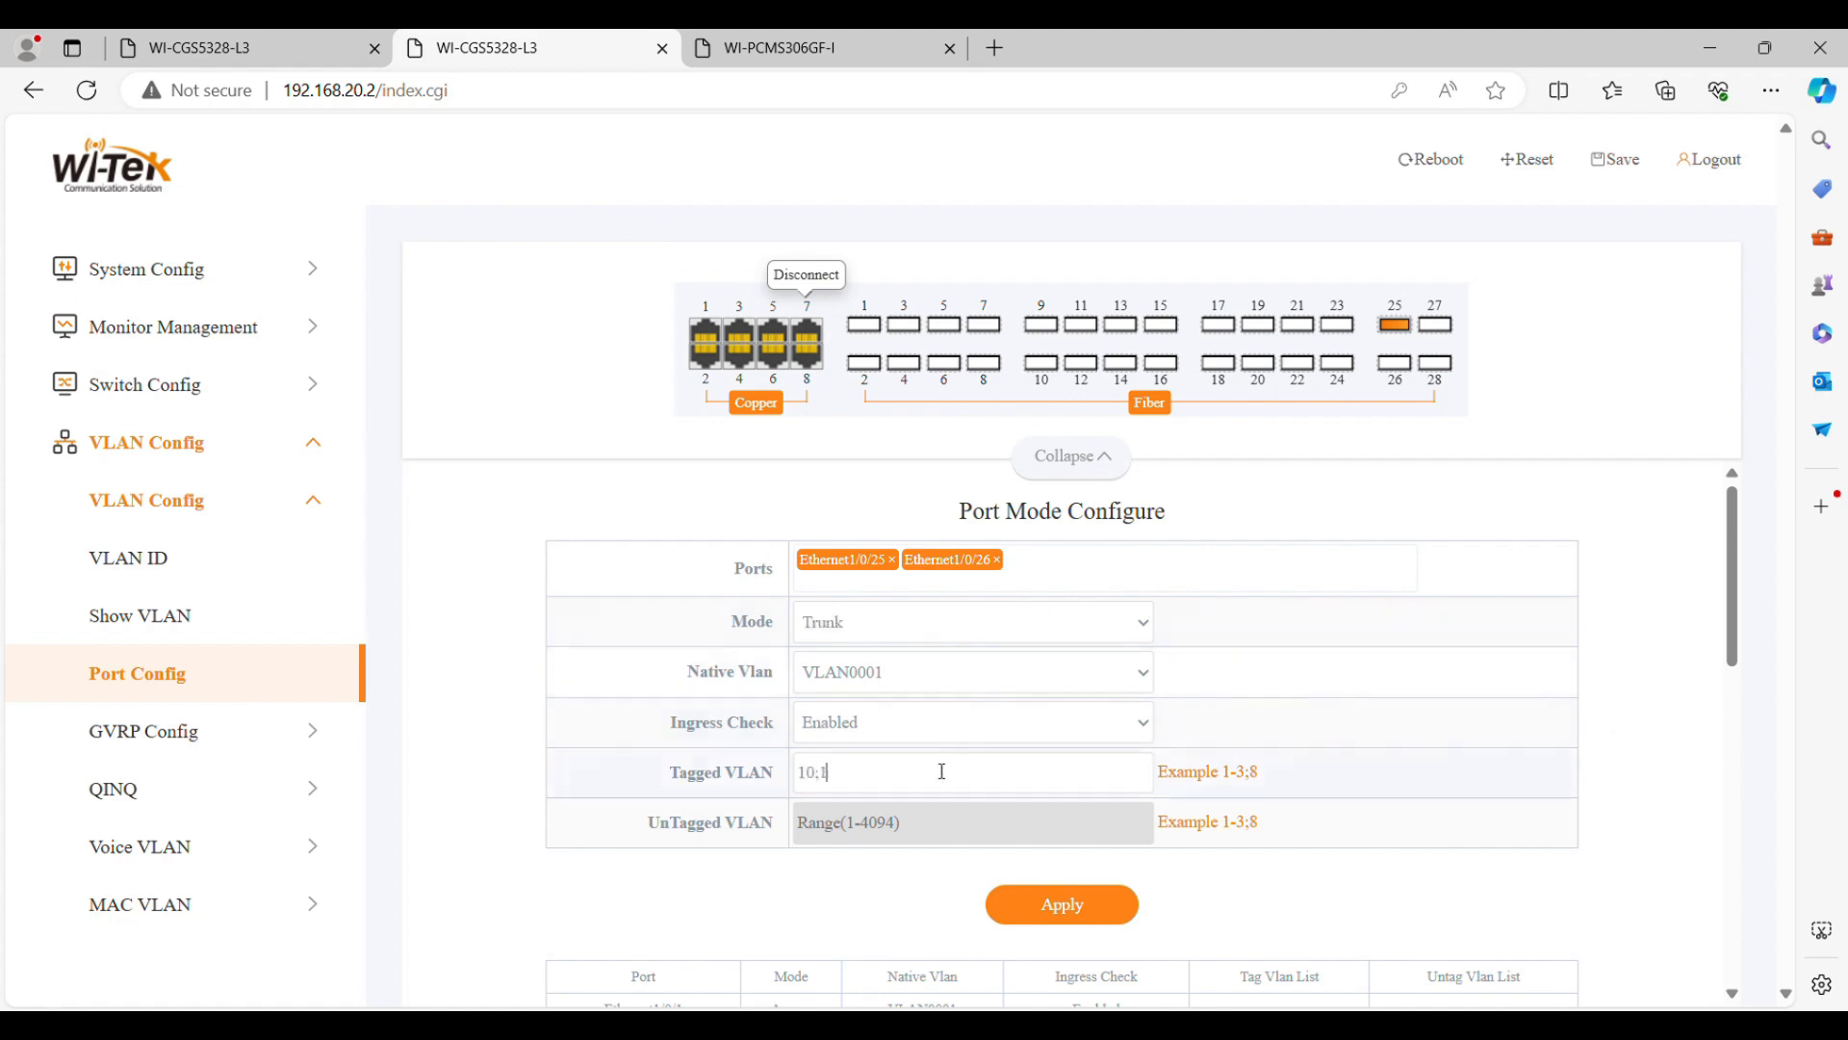
{"action": "left_click", "coordinate": [1083, 909]}
{"action": "scroll", "coordinate": [1437, 798], "scroll_direction": "down", "scroll_amount": 5}
{"action": "scroll", "coordinate": [1436, 798], "scroll_direction": "down", "scroll_amount": 5}
{"action": "left_click_drag", "start_coordinate": [601, 831], "coordinate": [1295, 870]}
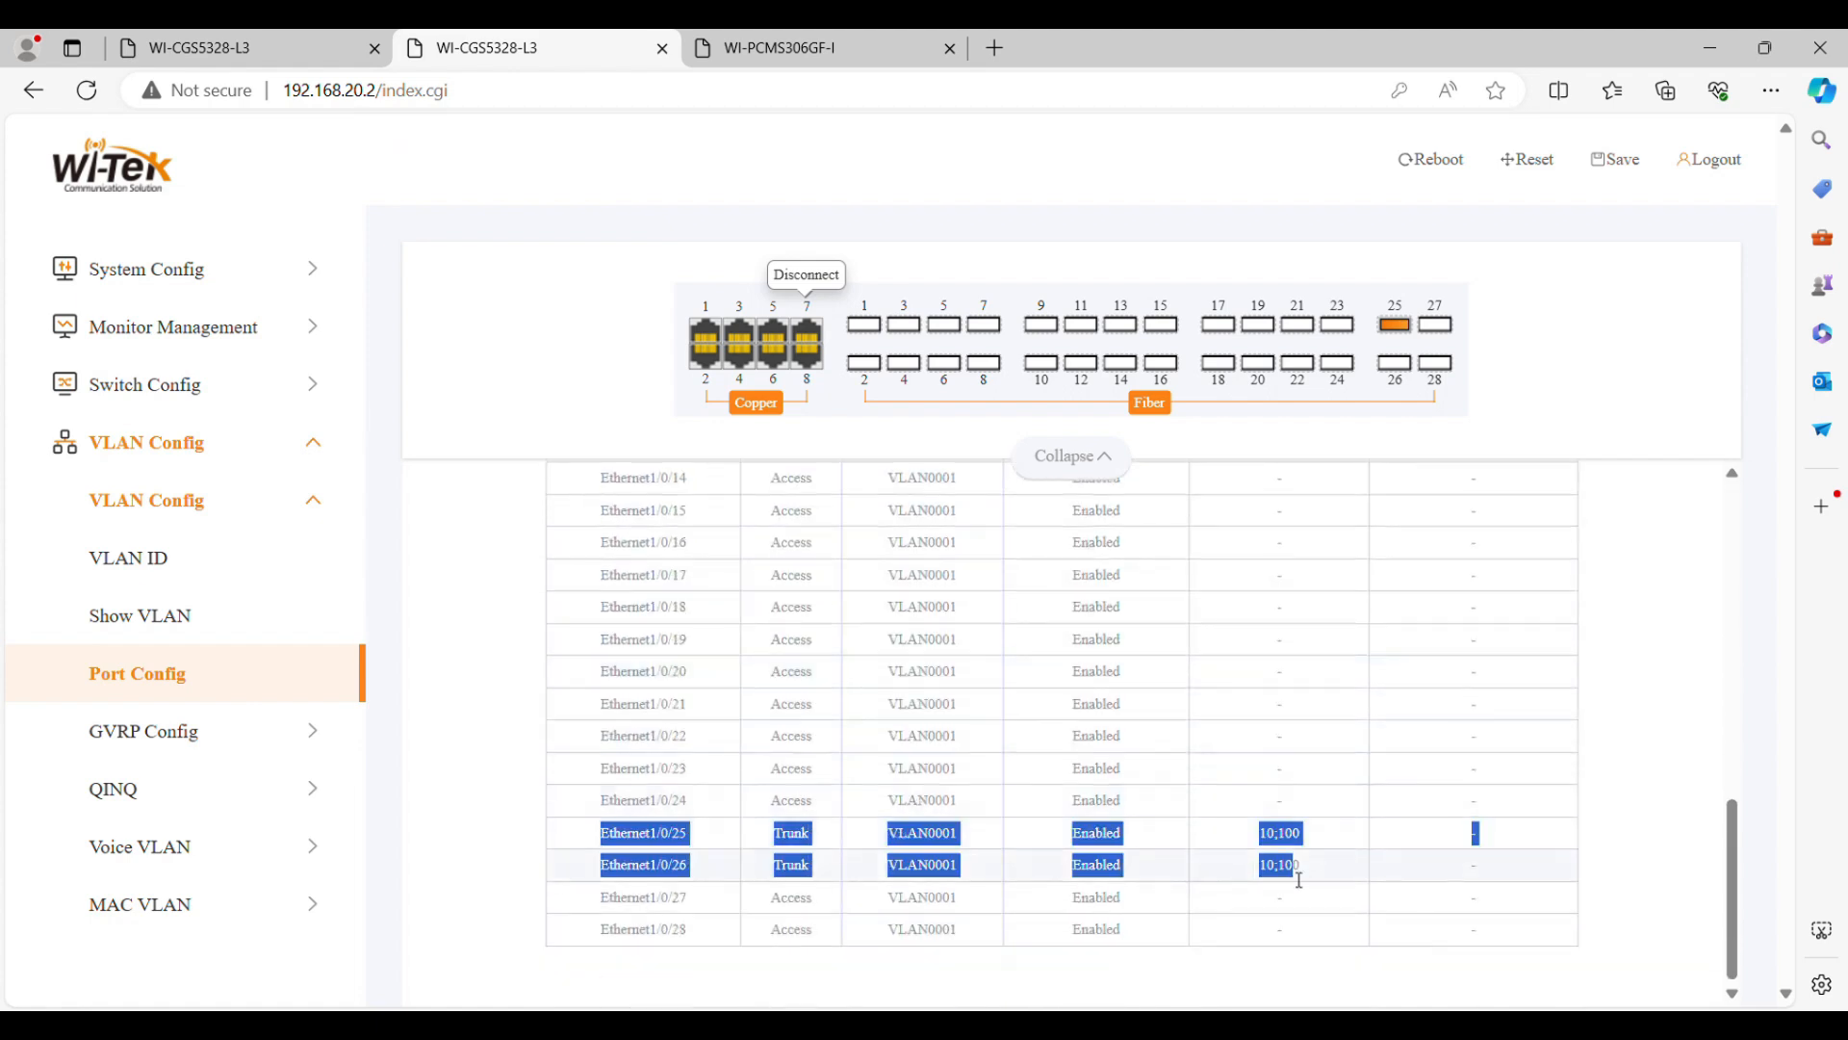
{"action": "left_click", "coordinate": [1607, 750]}
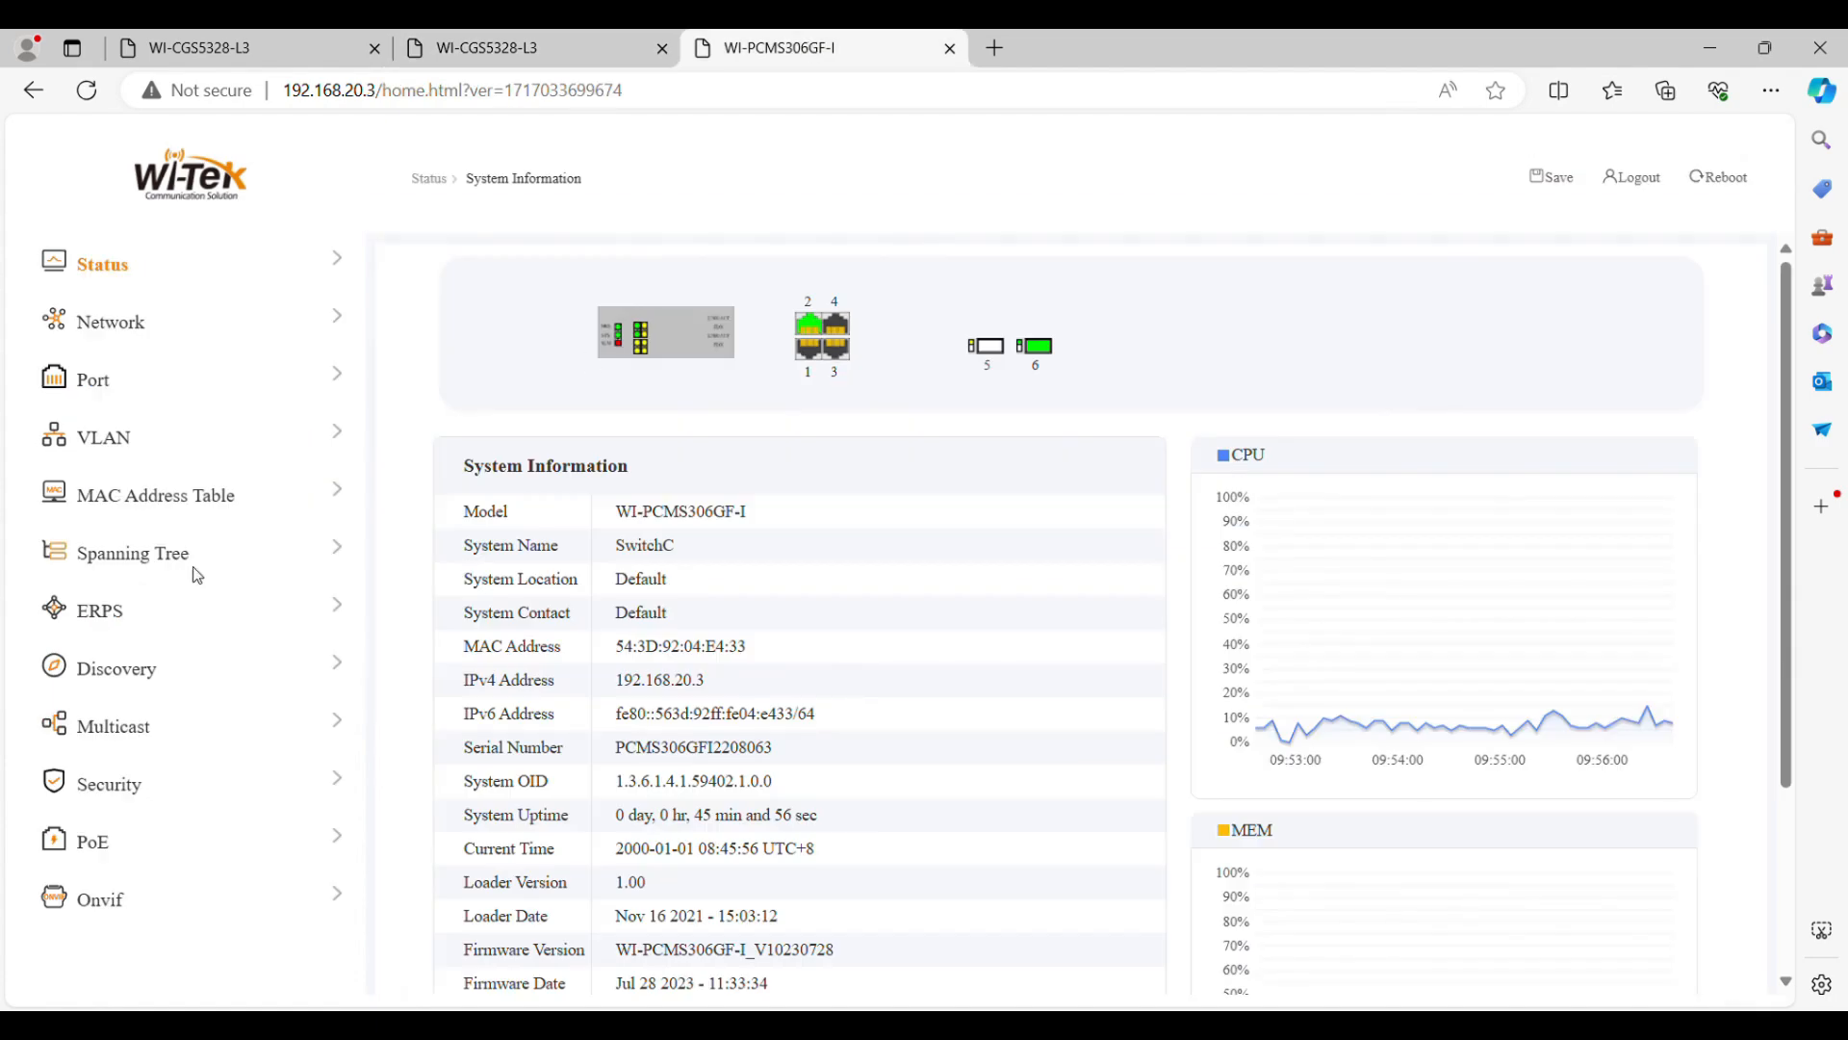
On switch C (192.168.20.3), remove VLAN 1000 from the created VLANs, add VLAN 10 and VLAN 100, and apply the list
{"action": "left_click", "coordinate": [245, 562]}
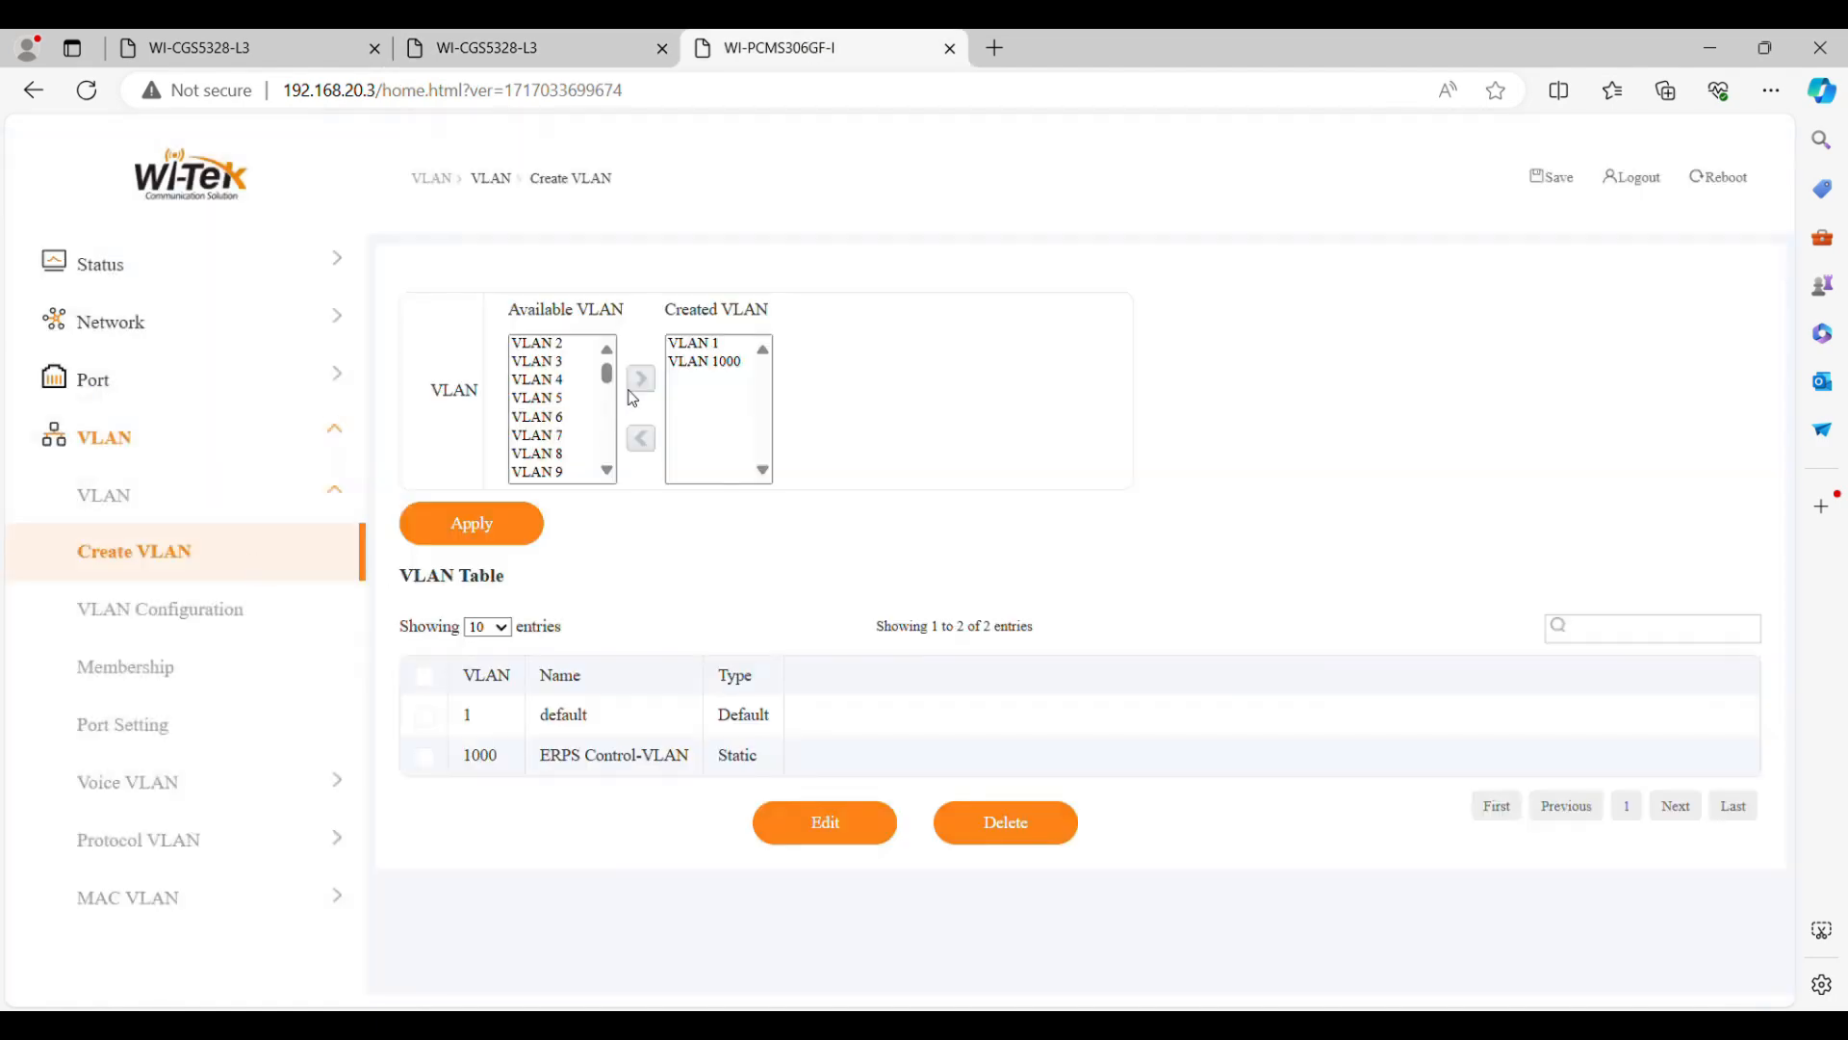
{"action": "scroll", "coordinate": [563, 414], "scroll_direction": "down", "scroll_amount": 3}
{"action": "left_click", "coordinate": [544, 372]}
{"action": "left_click", "coordinate": [645, 390]}
{"action": "scroll", "coordinate": [563, 414], "scroll_direction": "down", "scroll_amount": 20}
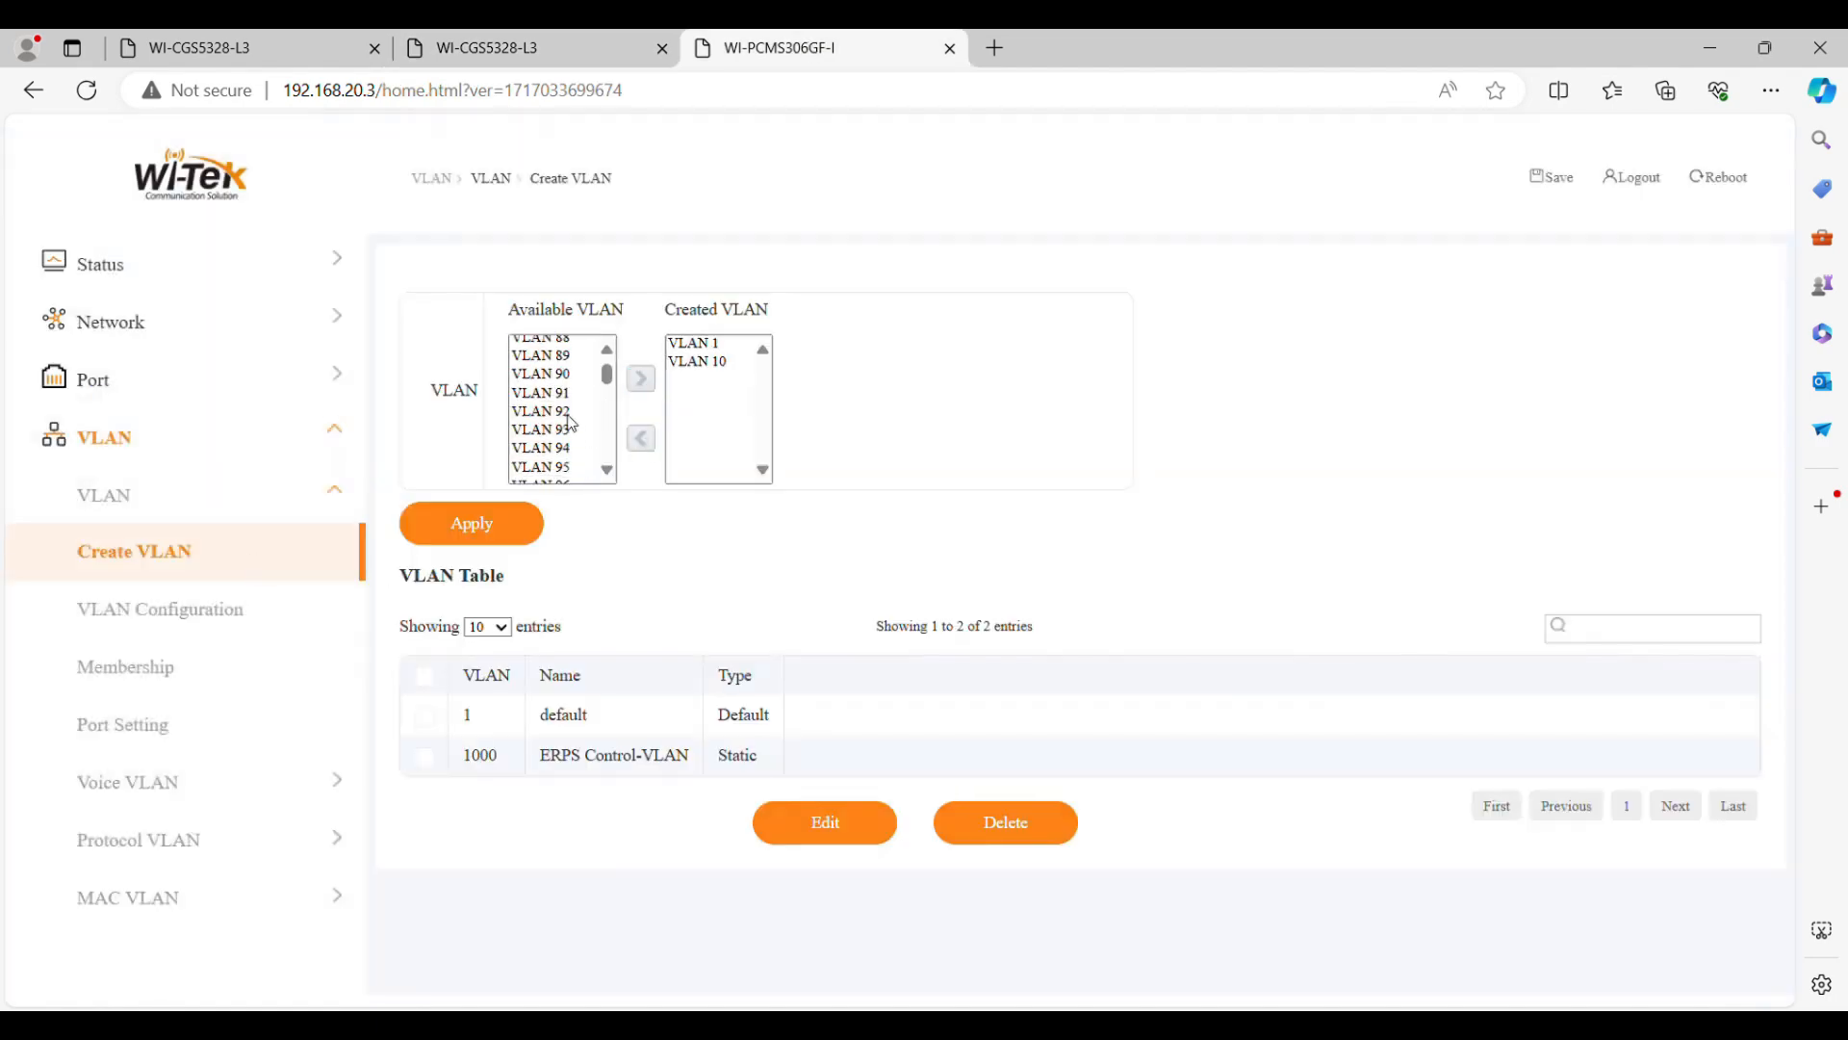
{"action": "left_click", "coordinate": [544, 455]}
{"action": "left_click", "coordinate": [641, 378]}
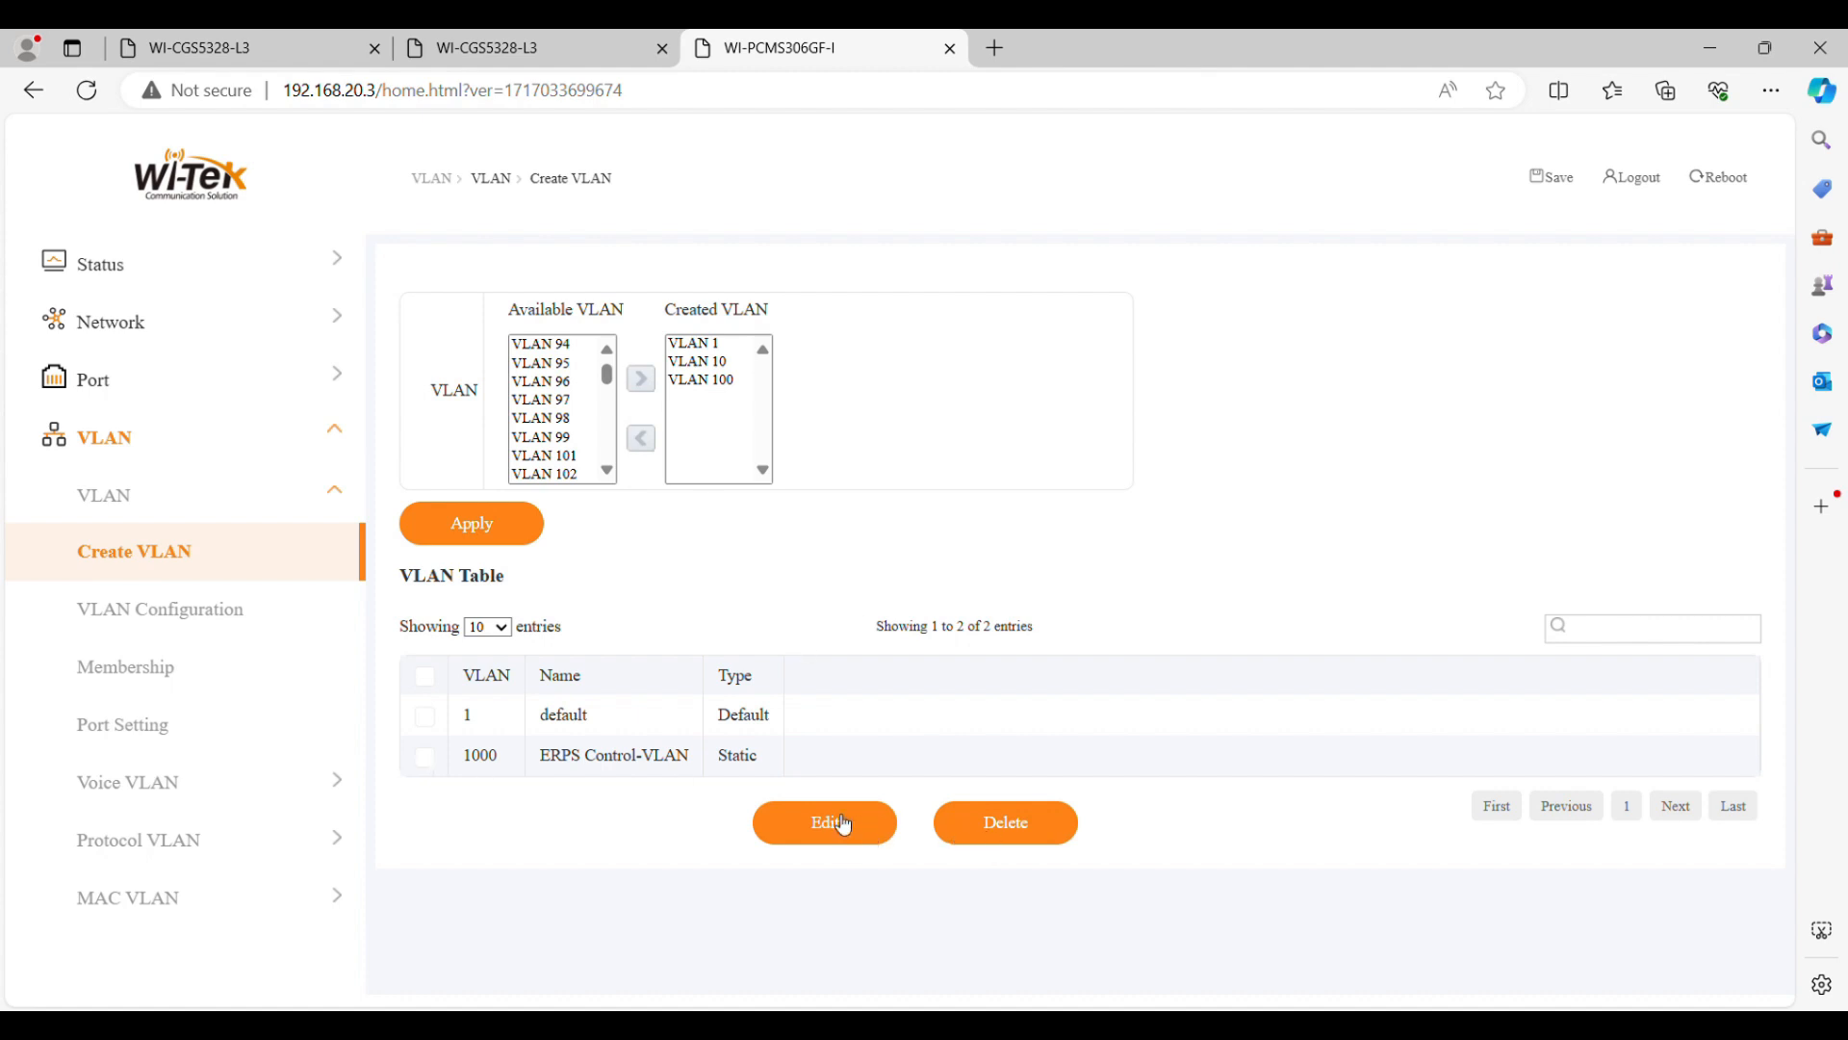
{"action": "left_click", "coordinate": [507, 535]}
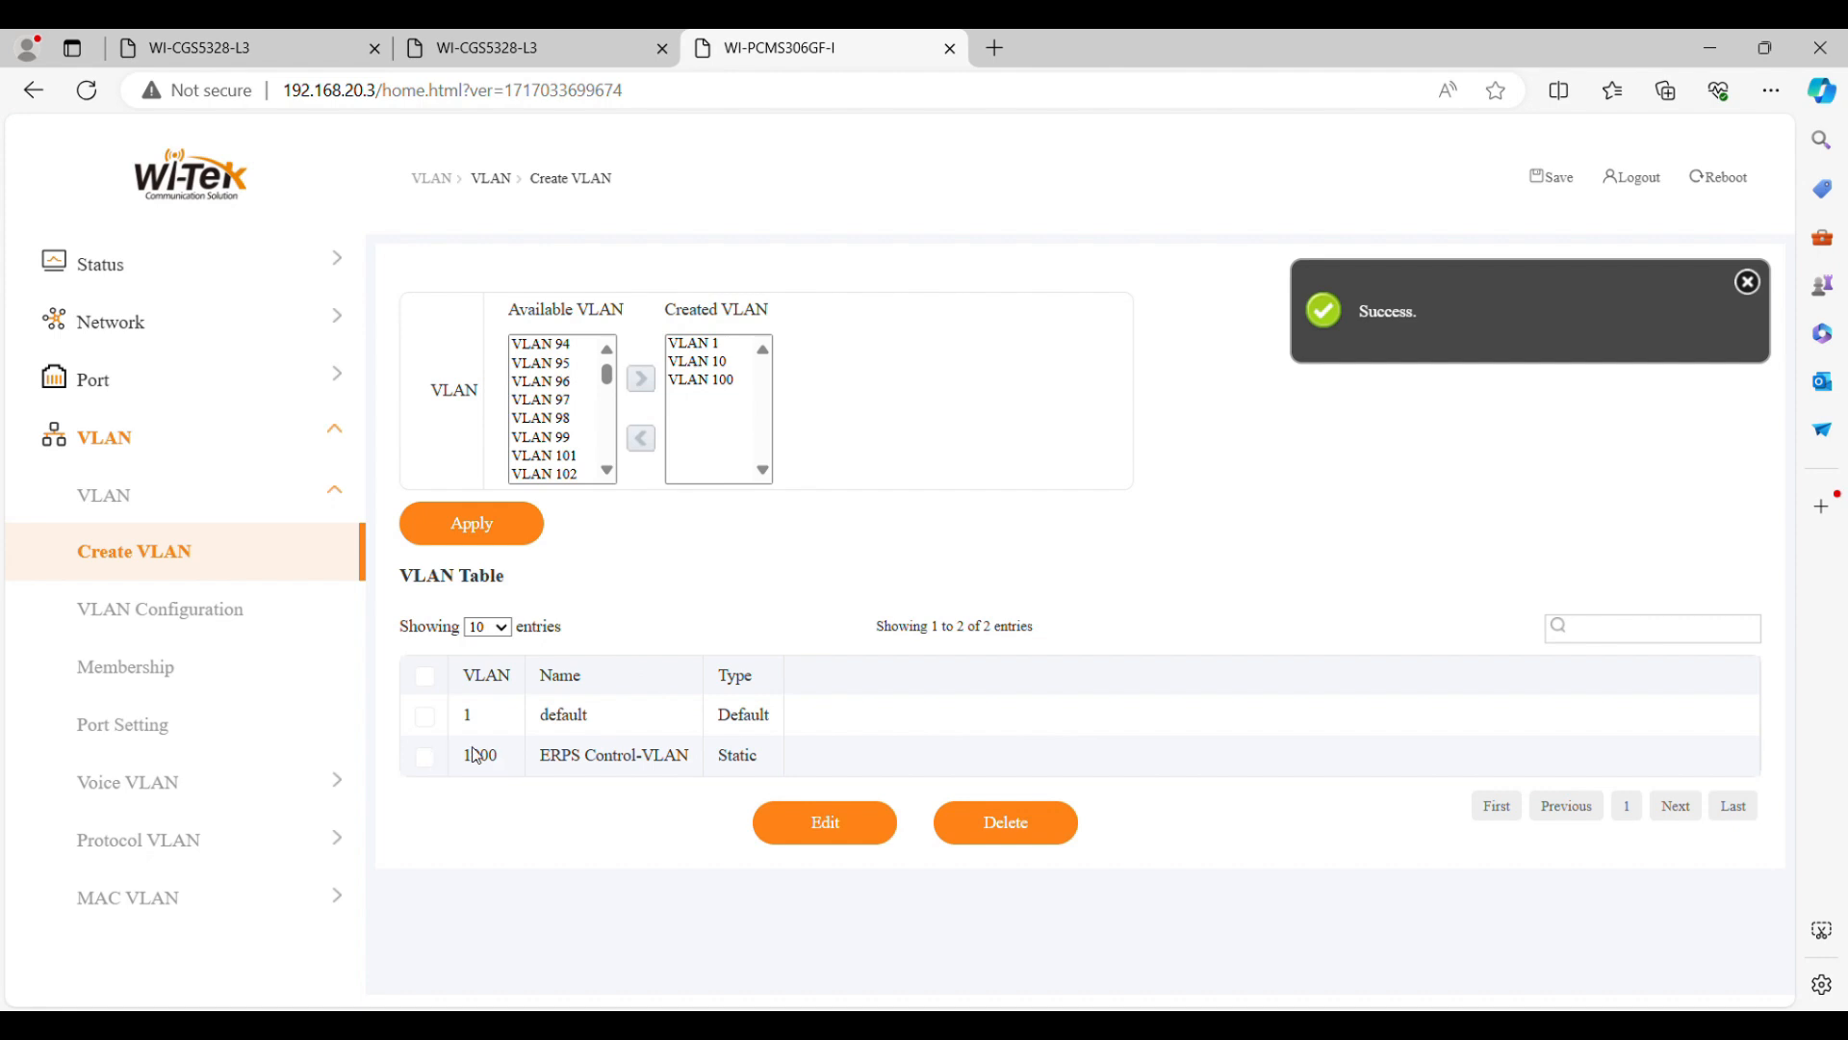
Rename VLAN 10 on switch C as ERPS-ControlVALN
{"action": "left_click", "coordinate": [425, 757]}
{"action": "left_click", "coordinate": [425, 757]}
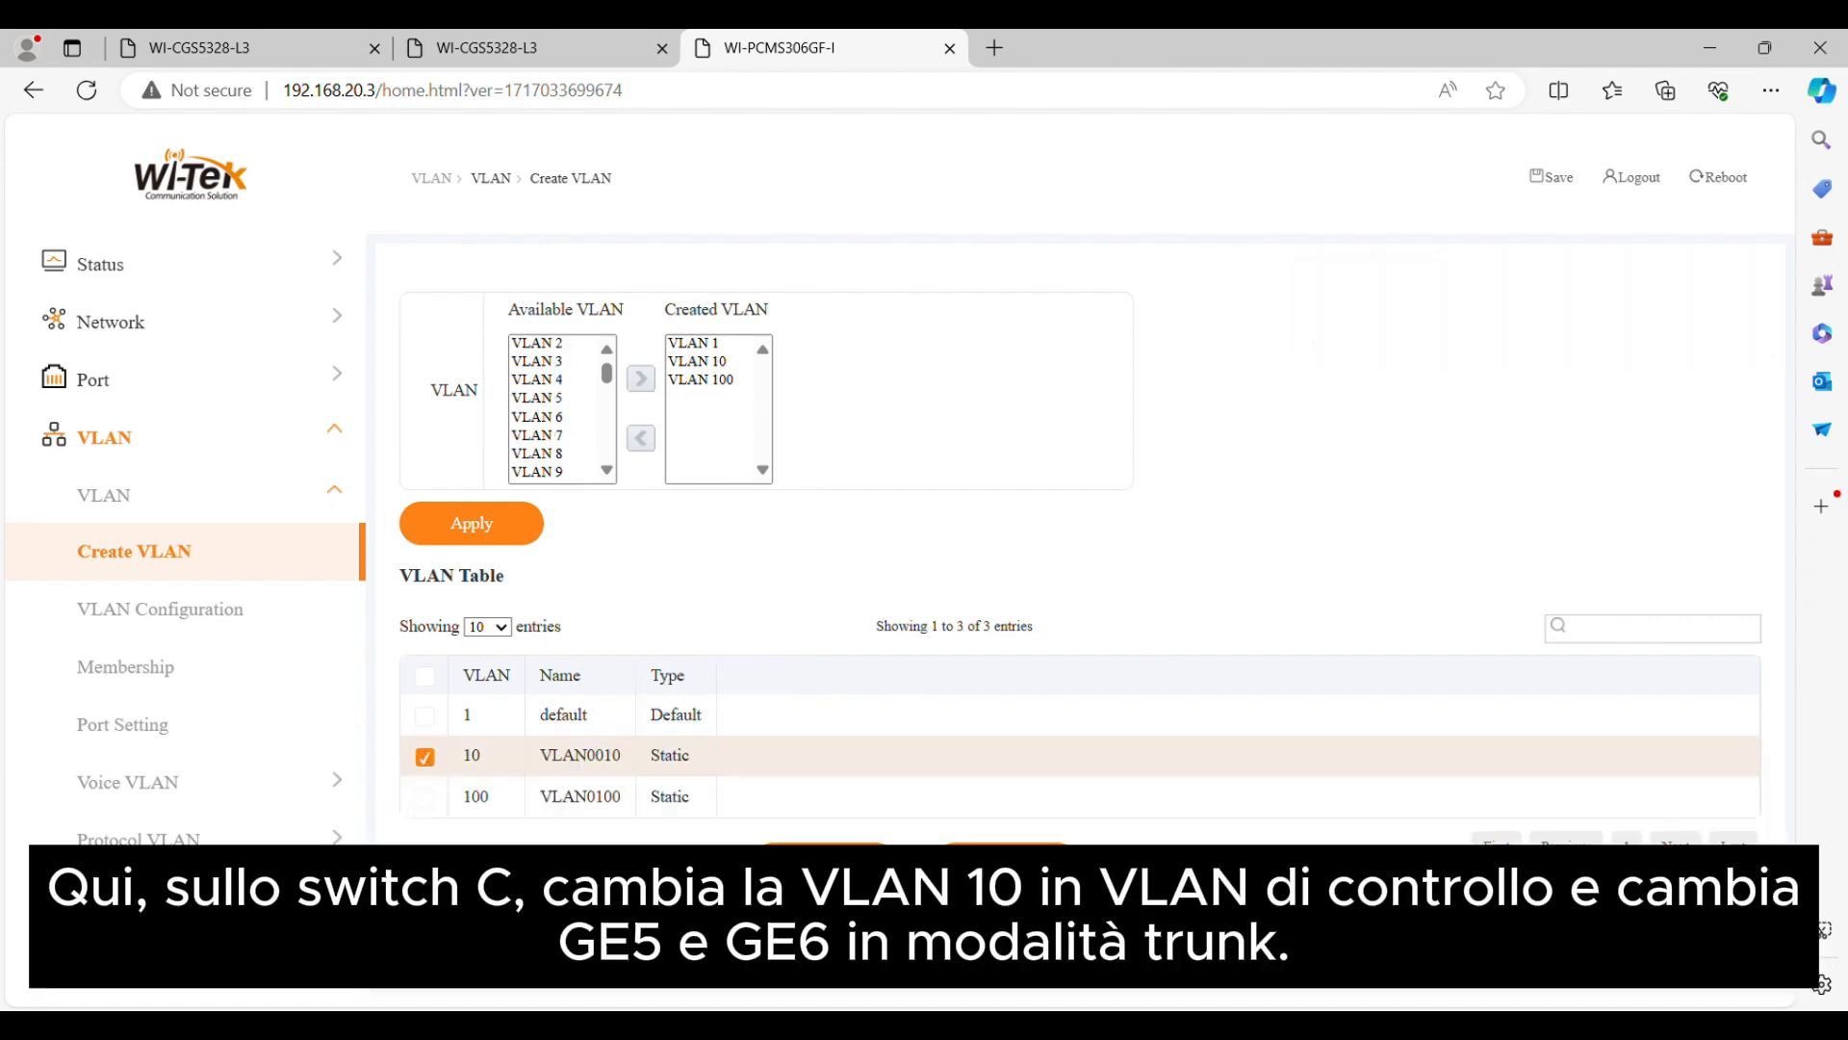
{"action": "left_click", "coordinate": [826, 863]}
{"action": "double_click", "coordinate": [531, 380]}
{"action": "type", "text": "ERPS-Controll"}
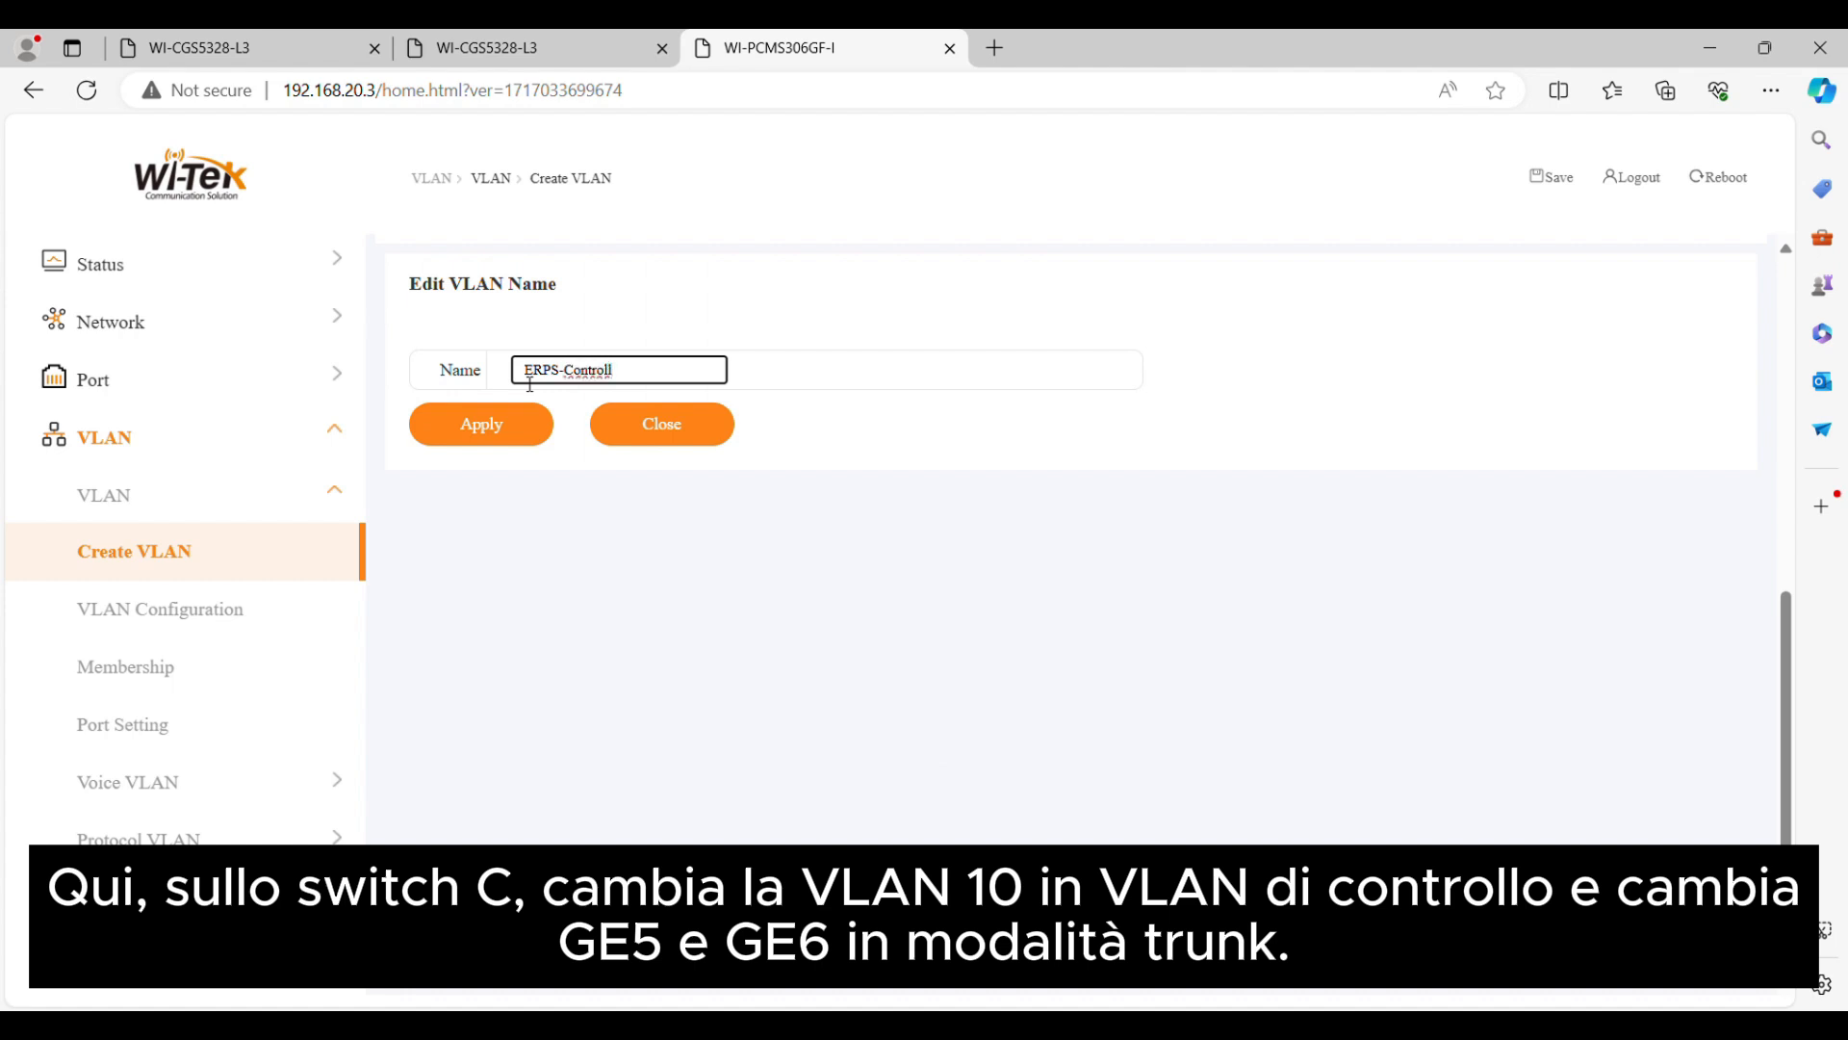
{"action": "type", "text": "VALN"}
{"action": "left_click", "coordinate": [606, 429]}
Review the port membership settings of ERPS-ControlVALN and VLAN0100 in switch C's VLAN configuration table
{"action": "left_click", "coordinate": [229, 633]}
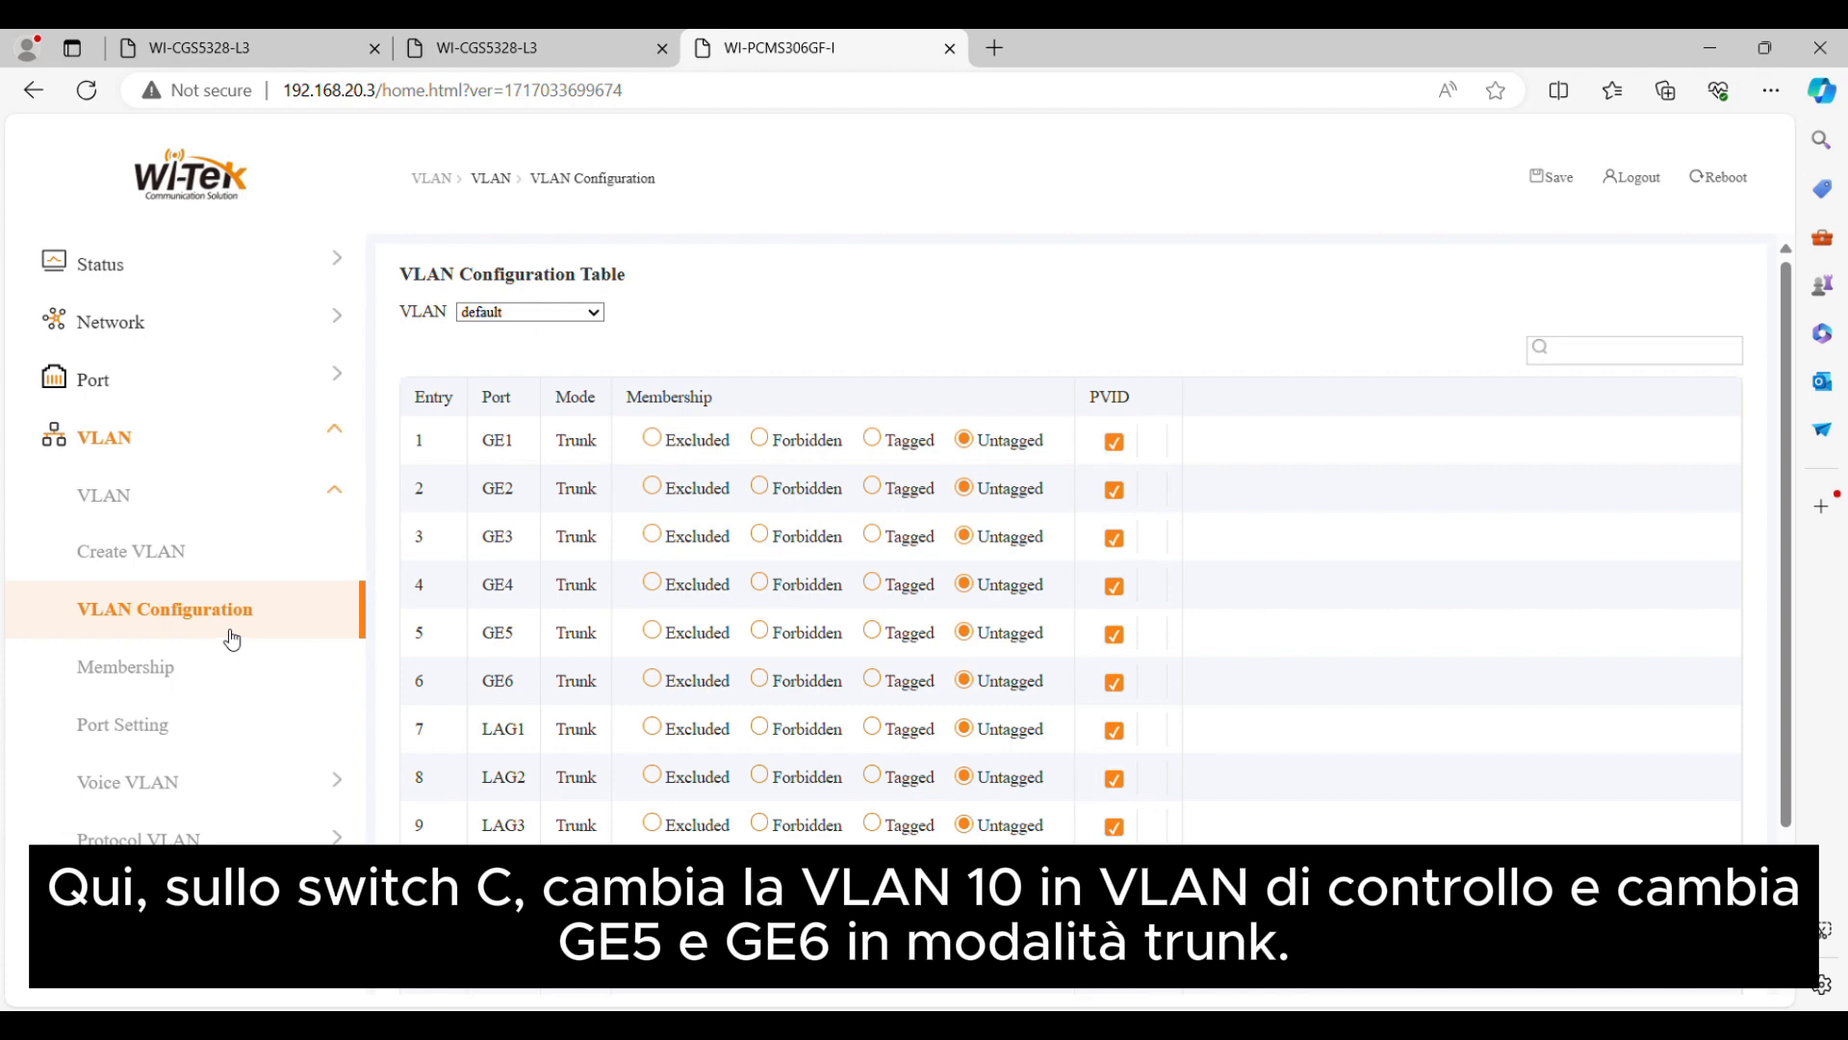
{"action": "left_click", "coordinate": [591, 314]}
{"action": "left_click", "coordinate": [592, 387]}
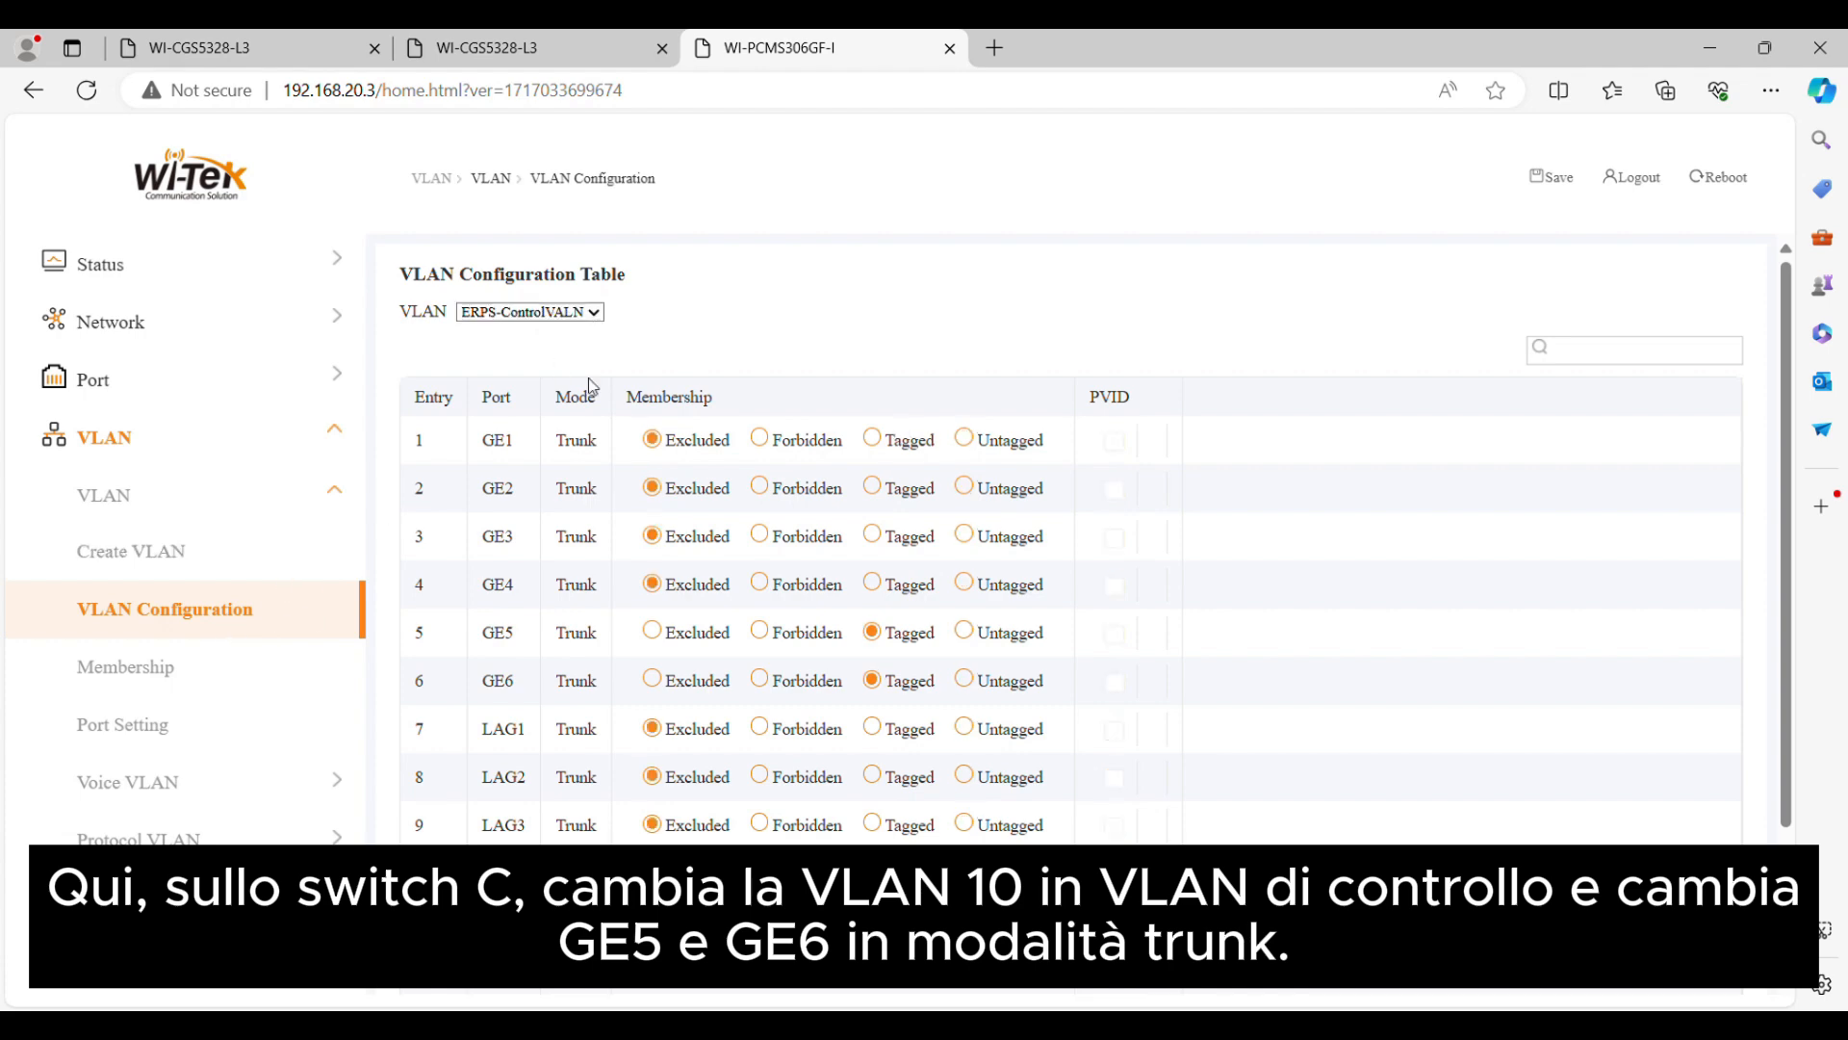
{"action": "scroll", "coordinate": [1223, 673], "scroll_direction": "down", "scroll_amount": 2}
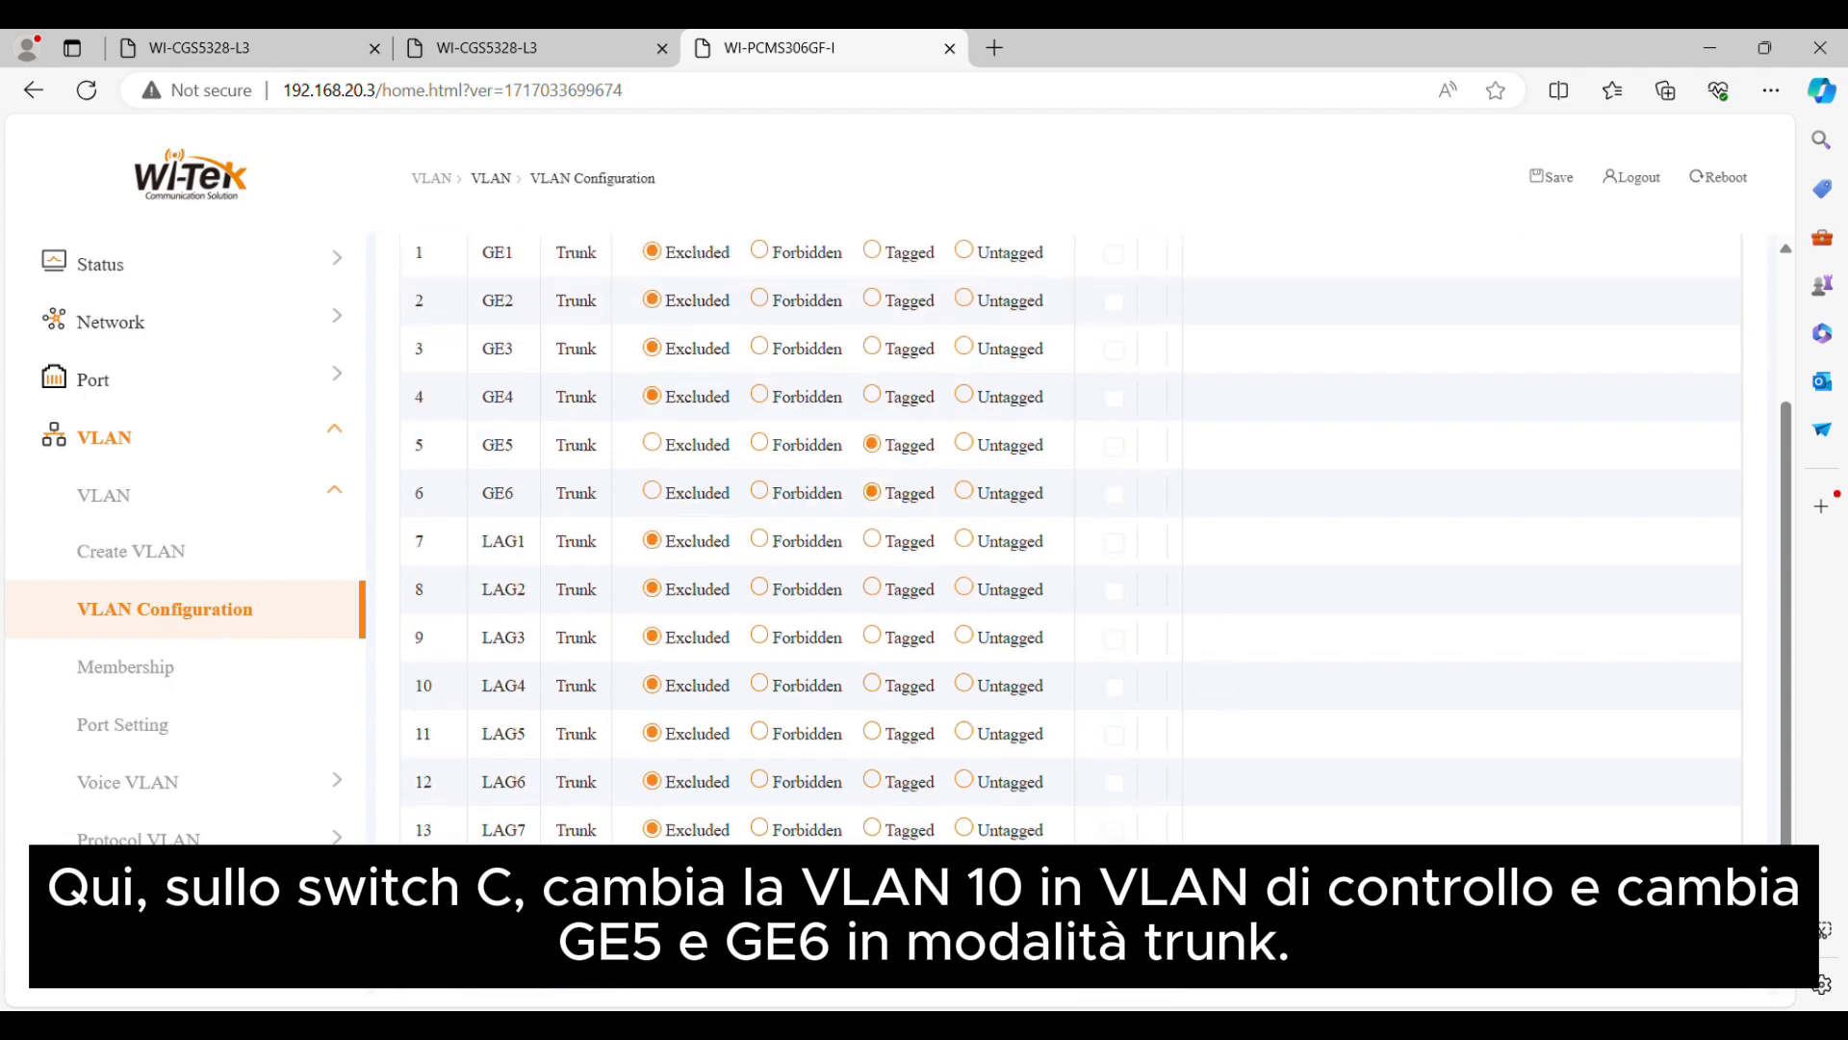
{"action": "scroll", "coordinate": [966, 710], "scroll_direction": "up", "scroll_amount": 2}
{"action": "left_click", "coordinate": [573, 313]}
{"action": "left_click", "coordinate": [559, 363]}
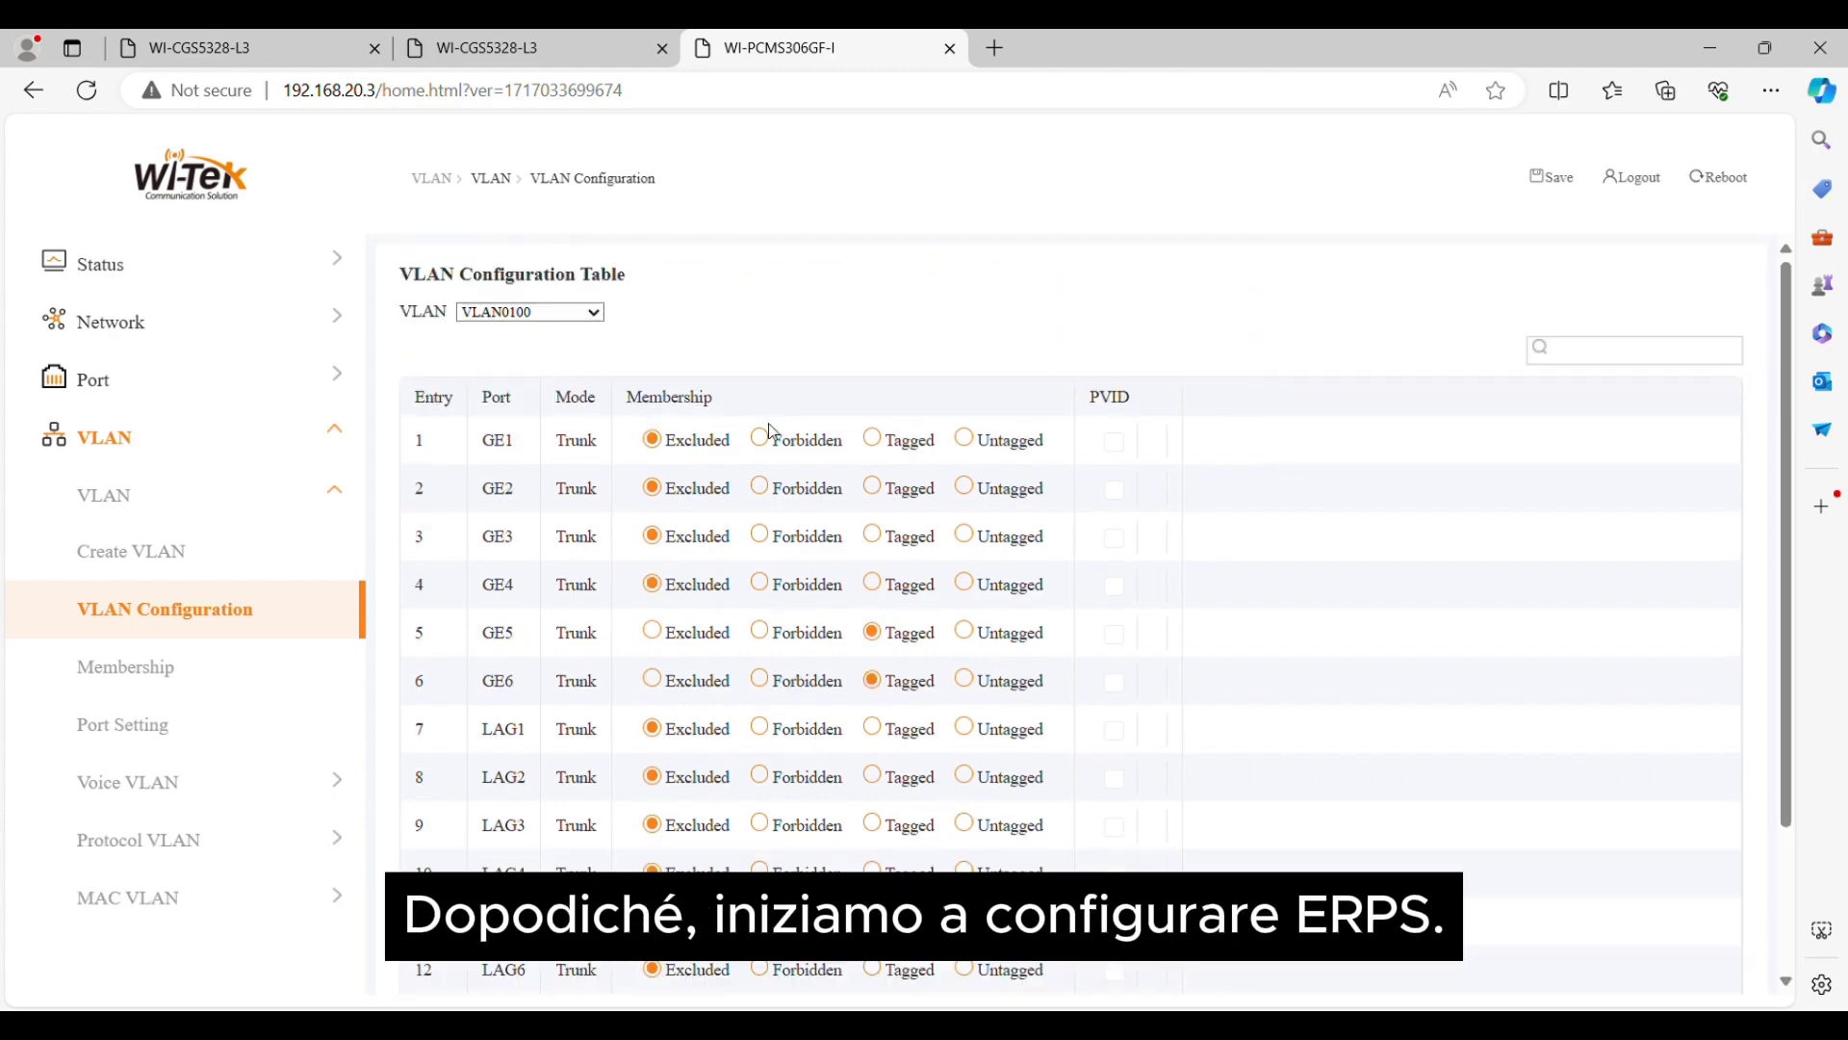
{"action": "scroll", "coordinate": [1096, 631], "scroll_direction": "down", "scroll_amount": 2}
{"action": "left_click", "coordinate": [1068, 966]}
{"action": "scroll", "coordinate": [980, 632], "scroll_direction": "up", "scroll_amount": 2}
Check the VLAN membership entries of GE5 and GE6 on switch C
{"action": "left_click", "coordinate": [135, 667]}
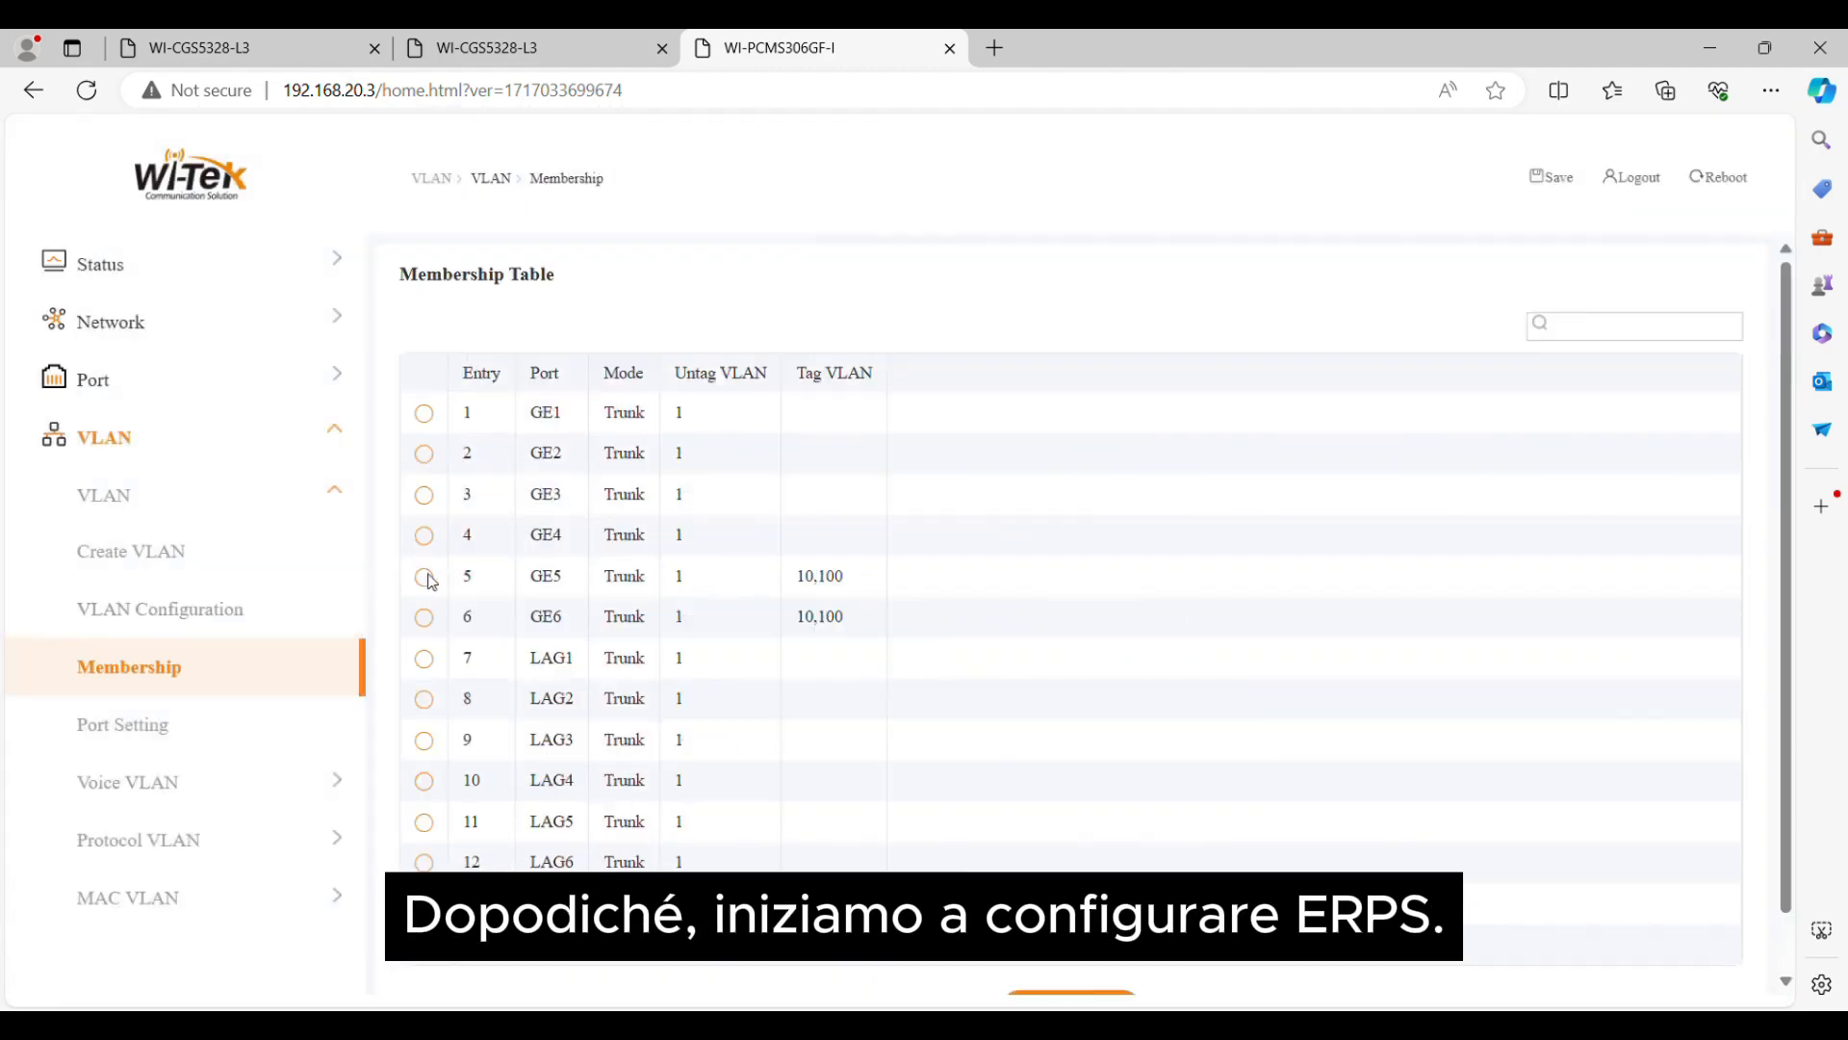
{"action": "left_click_drag", "start_coordinate": [876, 625], "coordinate": [436, 575]}
{"action": "left_click", "coordinate": [1035, 583]}
Back on switch A (192.168.20.1), map VLANs 10;100 to spanning-tree instance 1 with the Add operation and apply
{"action": "left_click", "coordinate": [255, 43]}
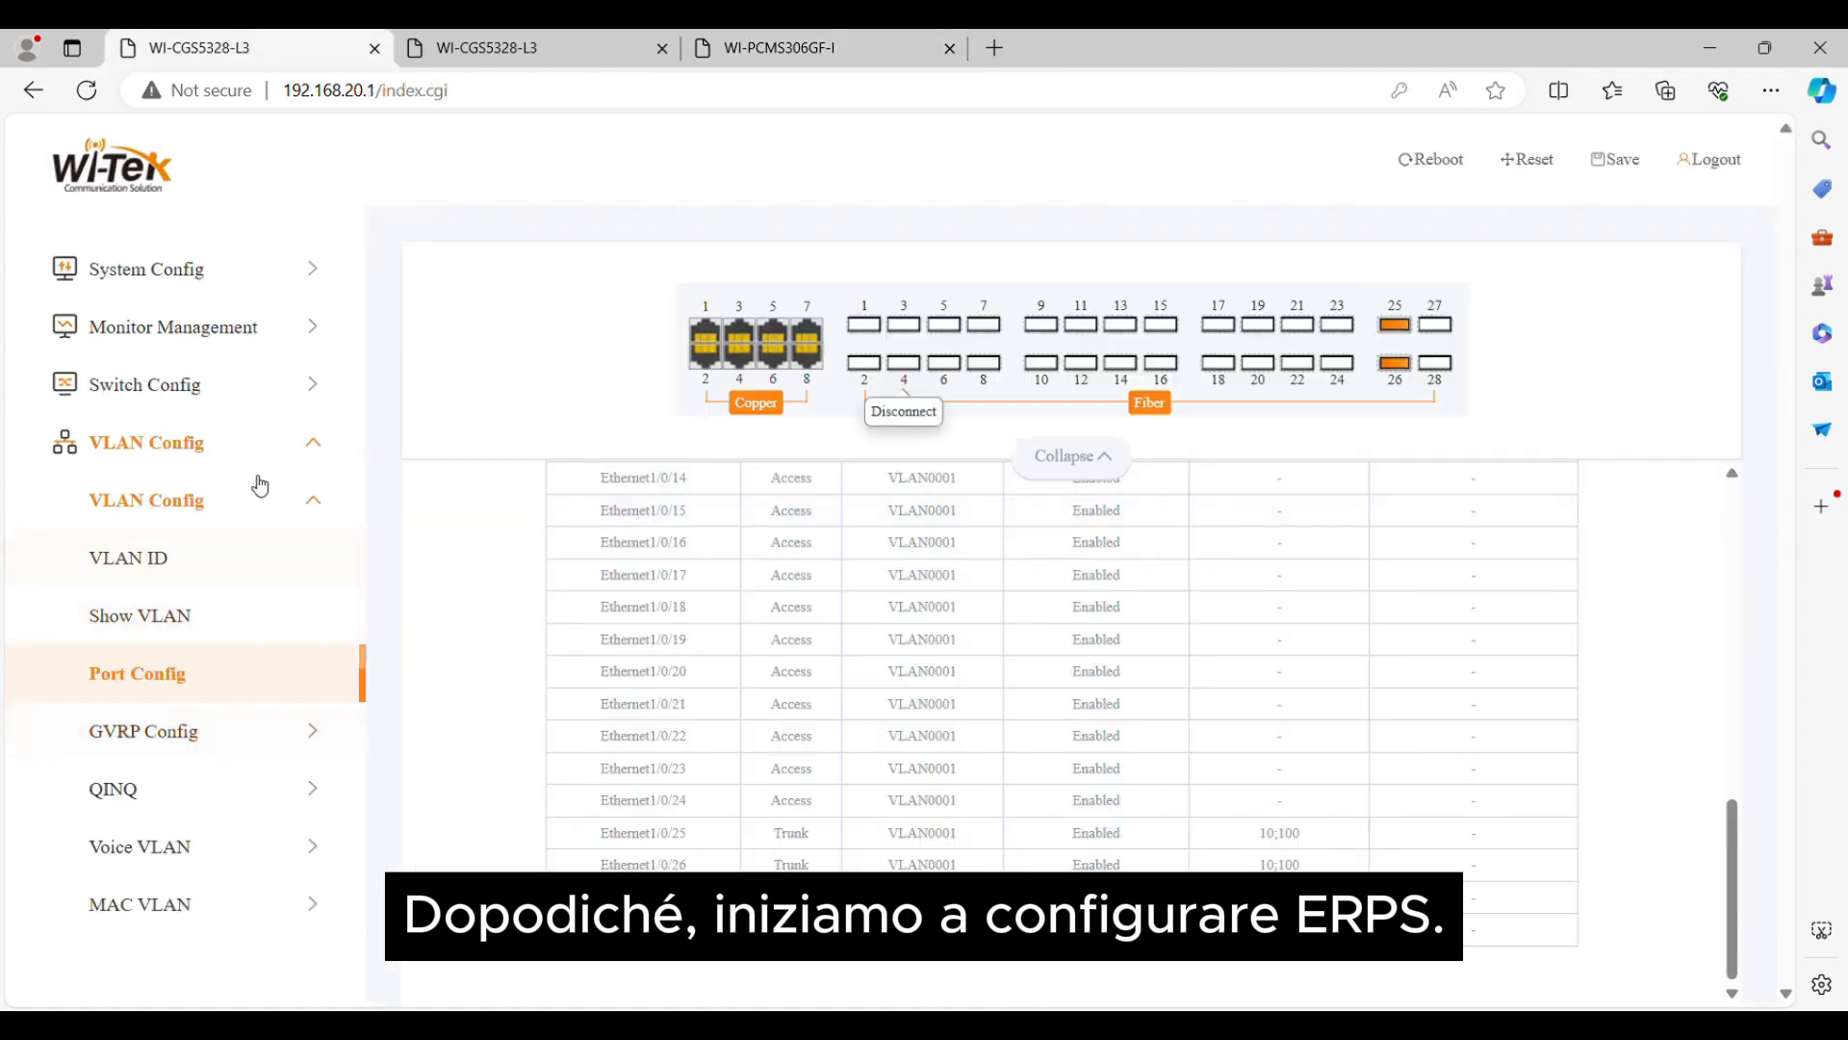
{"action": "left_click", "coordinate": [312, 445]}
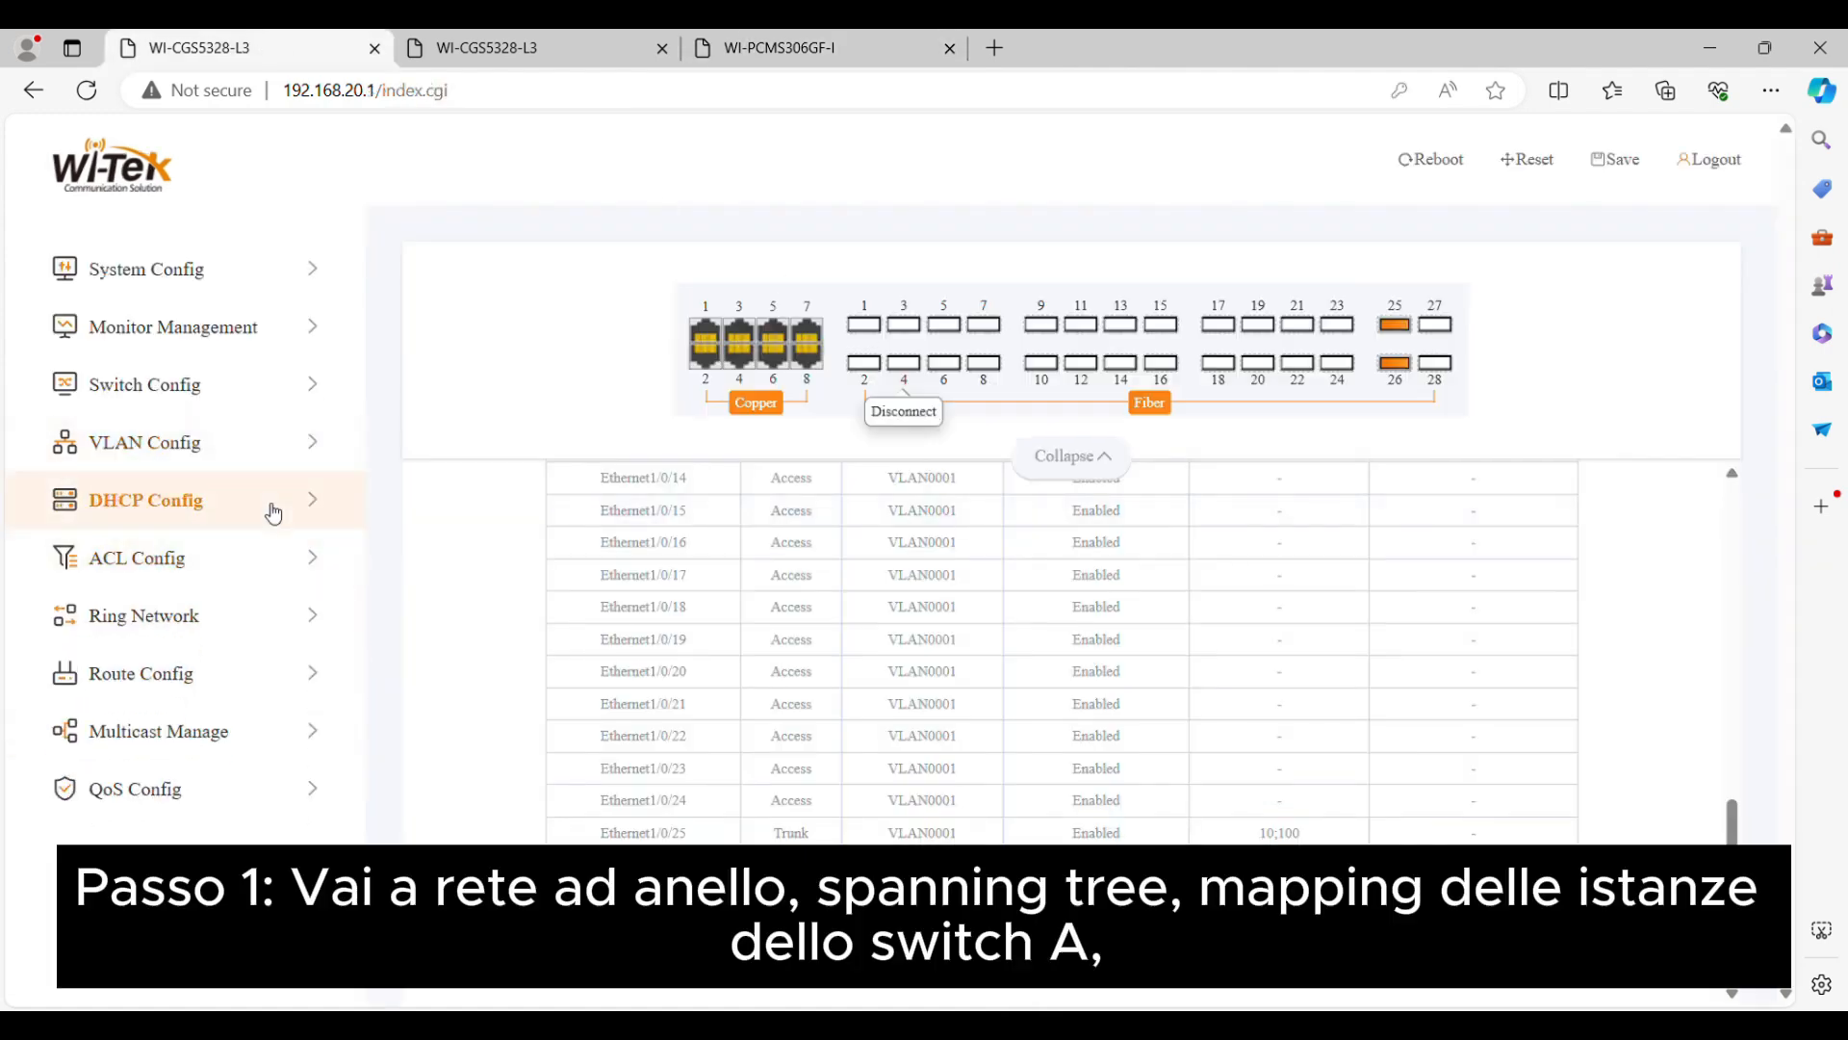
{"action": "left_click", "coordinate": [270, 619]}
{"action": "left_click", "coordinate": [284, 674]}
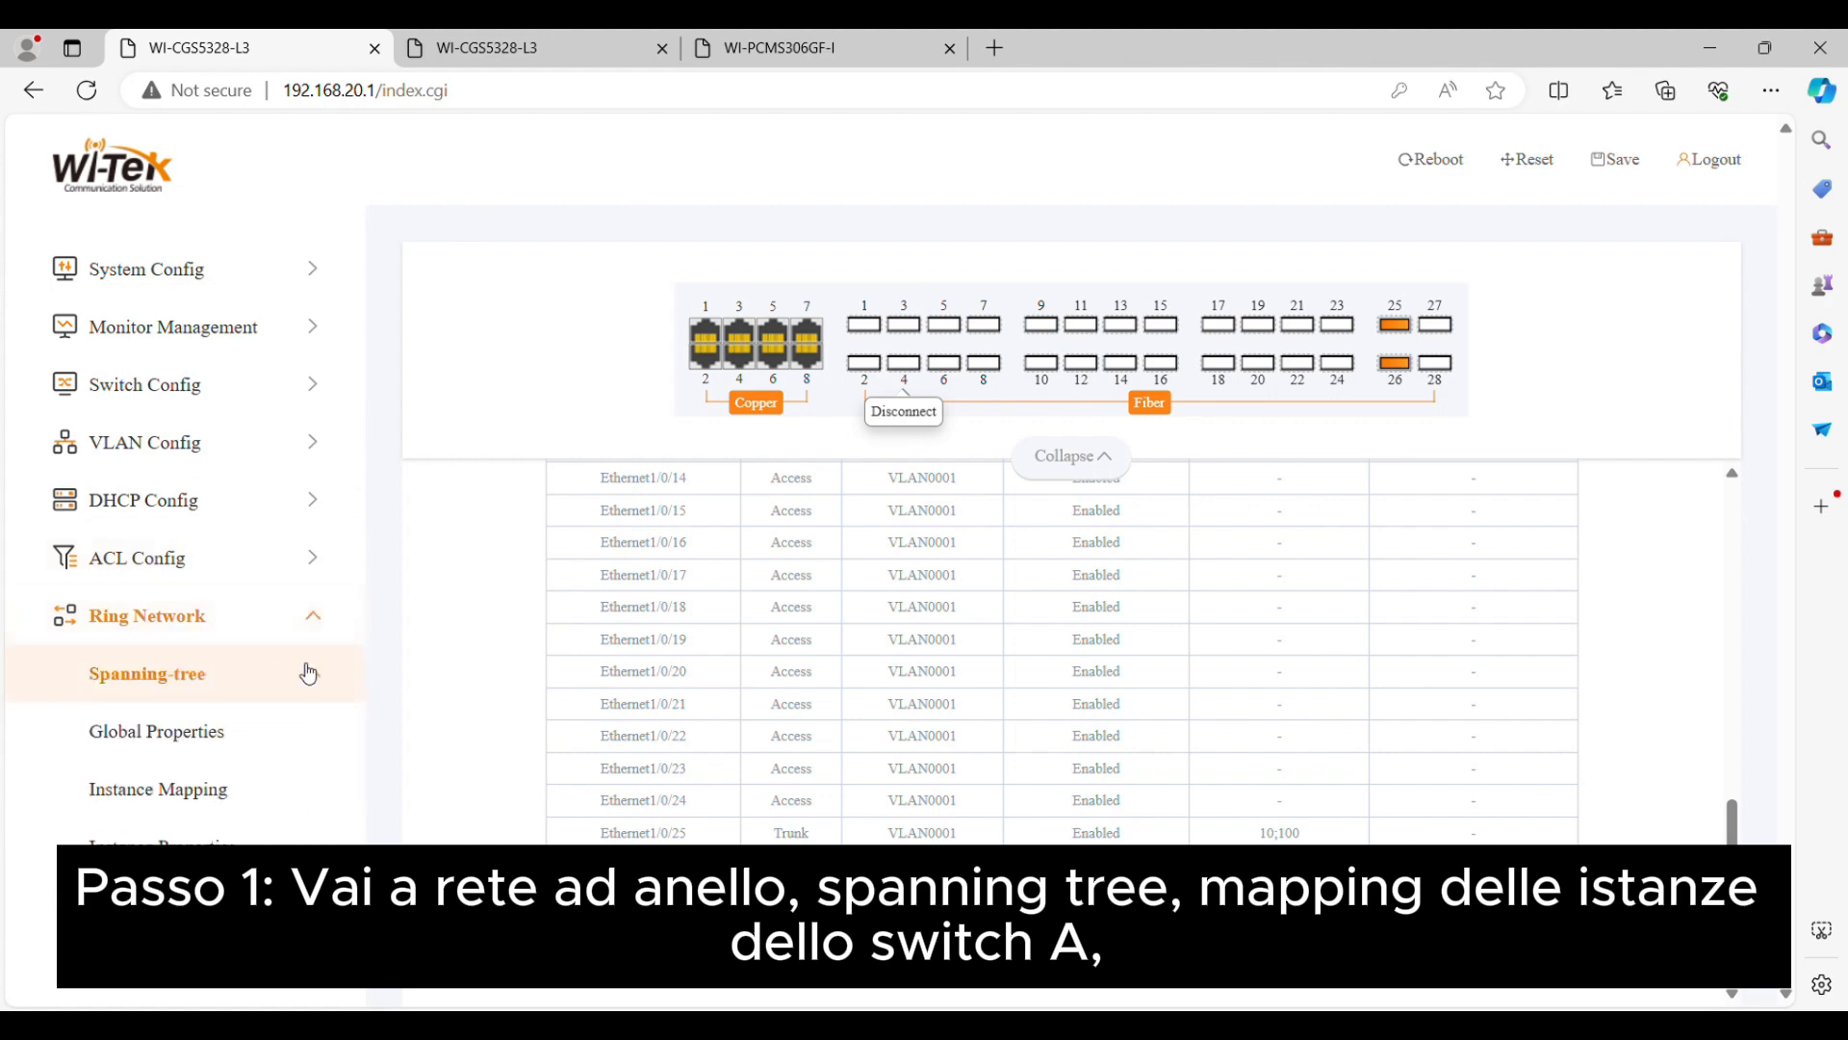
{"action": "left_click", "coordinate": [235, 702]}
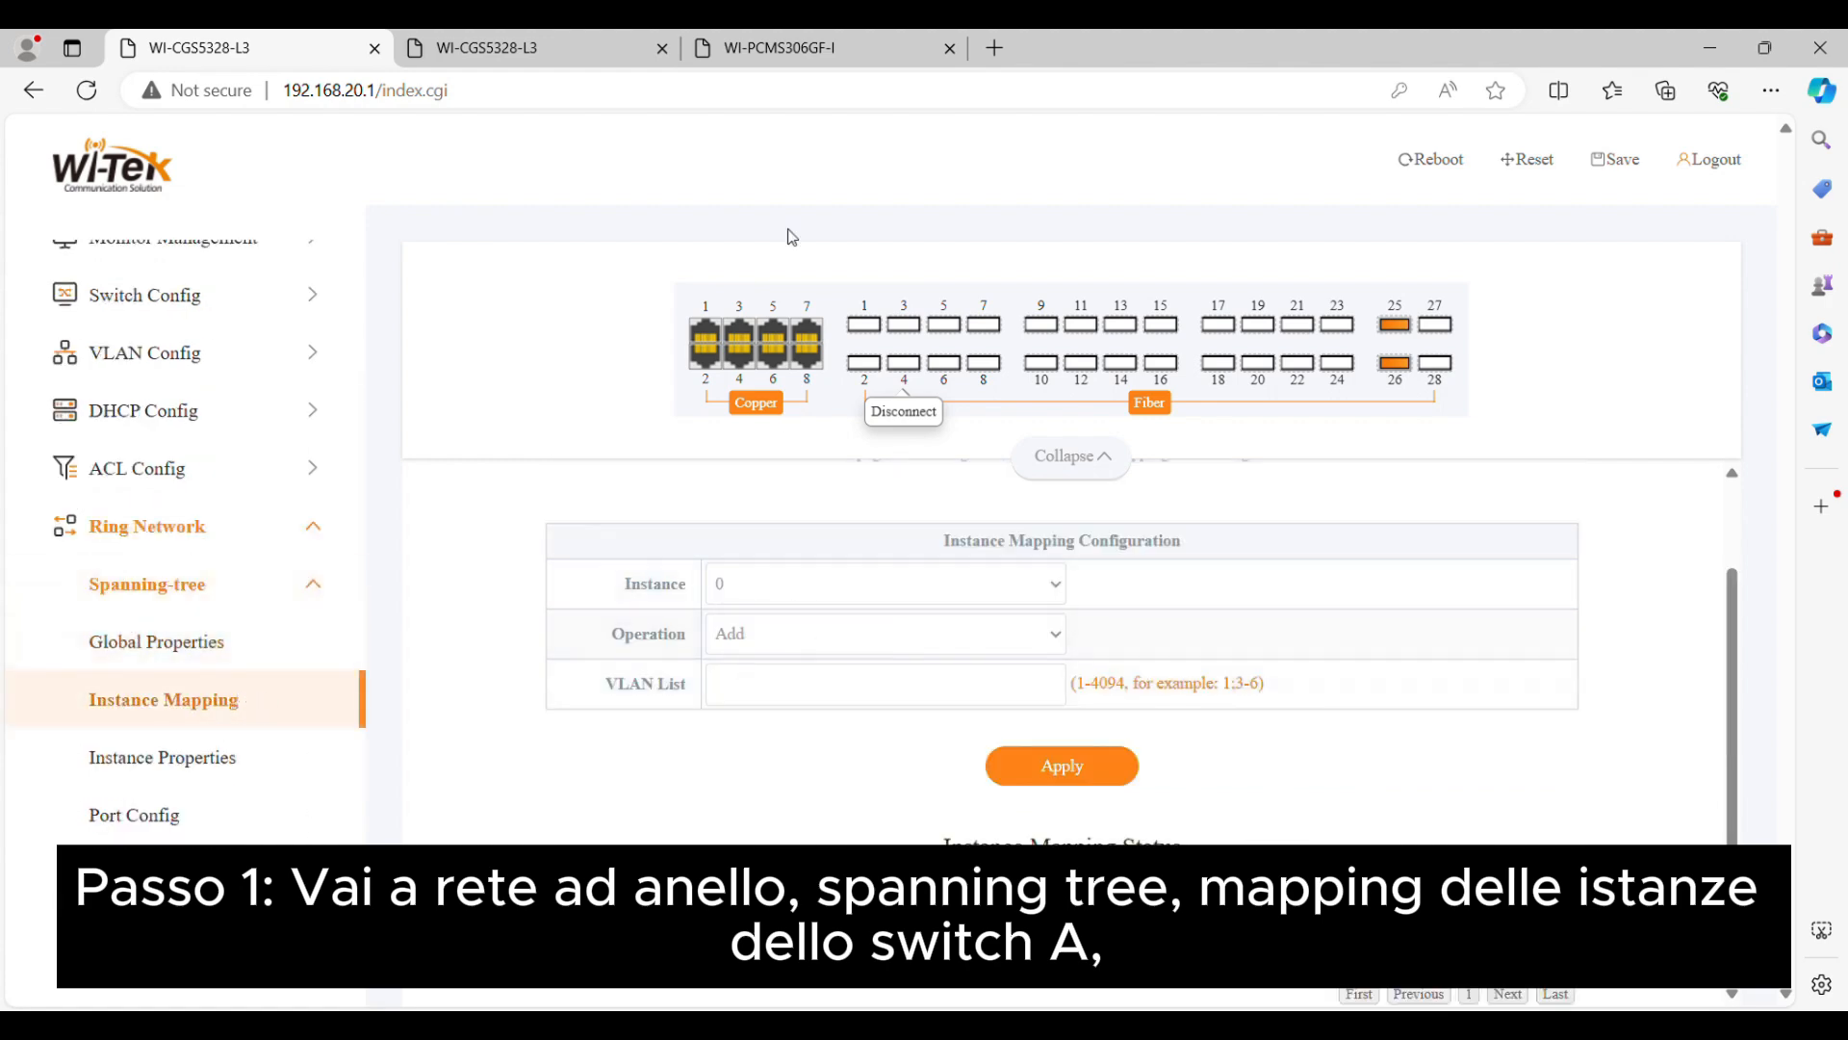
{"action": "left_click", "coordinate": [875, 586]}
{"action": "left_click", "coordinate": [863, 140]}
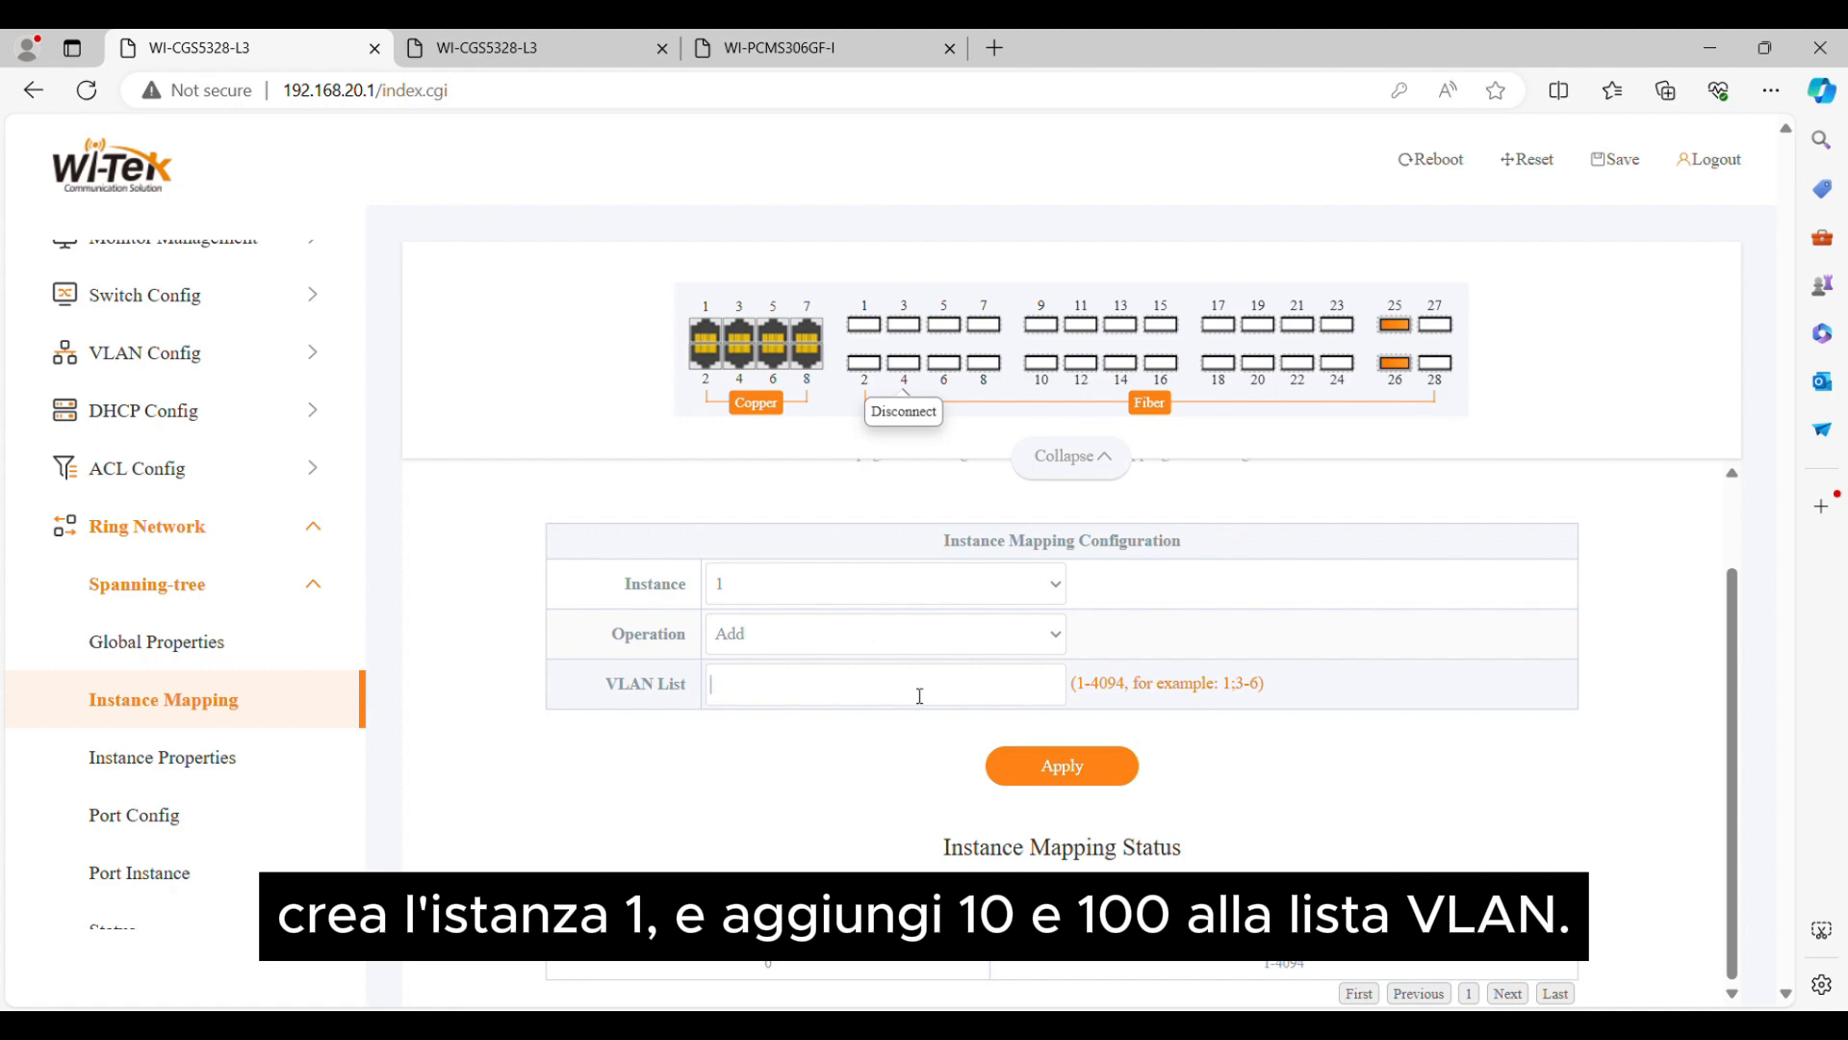
{"action": "left_click", "coordinate": [1094, 773]}
Create ERPS ring 1 on switch A with Port0 Ethernet1/0/25 and Port1 Ethernet1/0/26, and check its table entry
{"action": "left_click", "coordinate": [302, 558]}
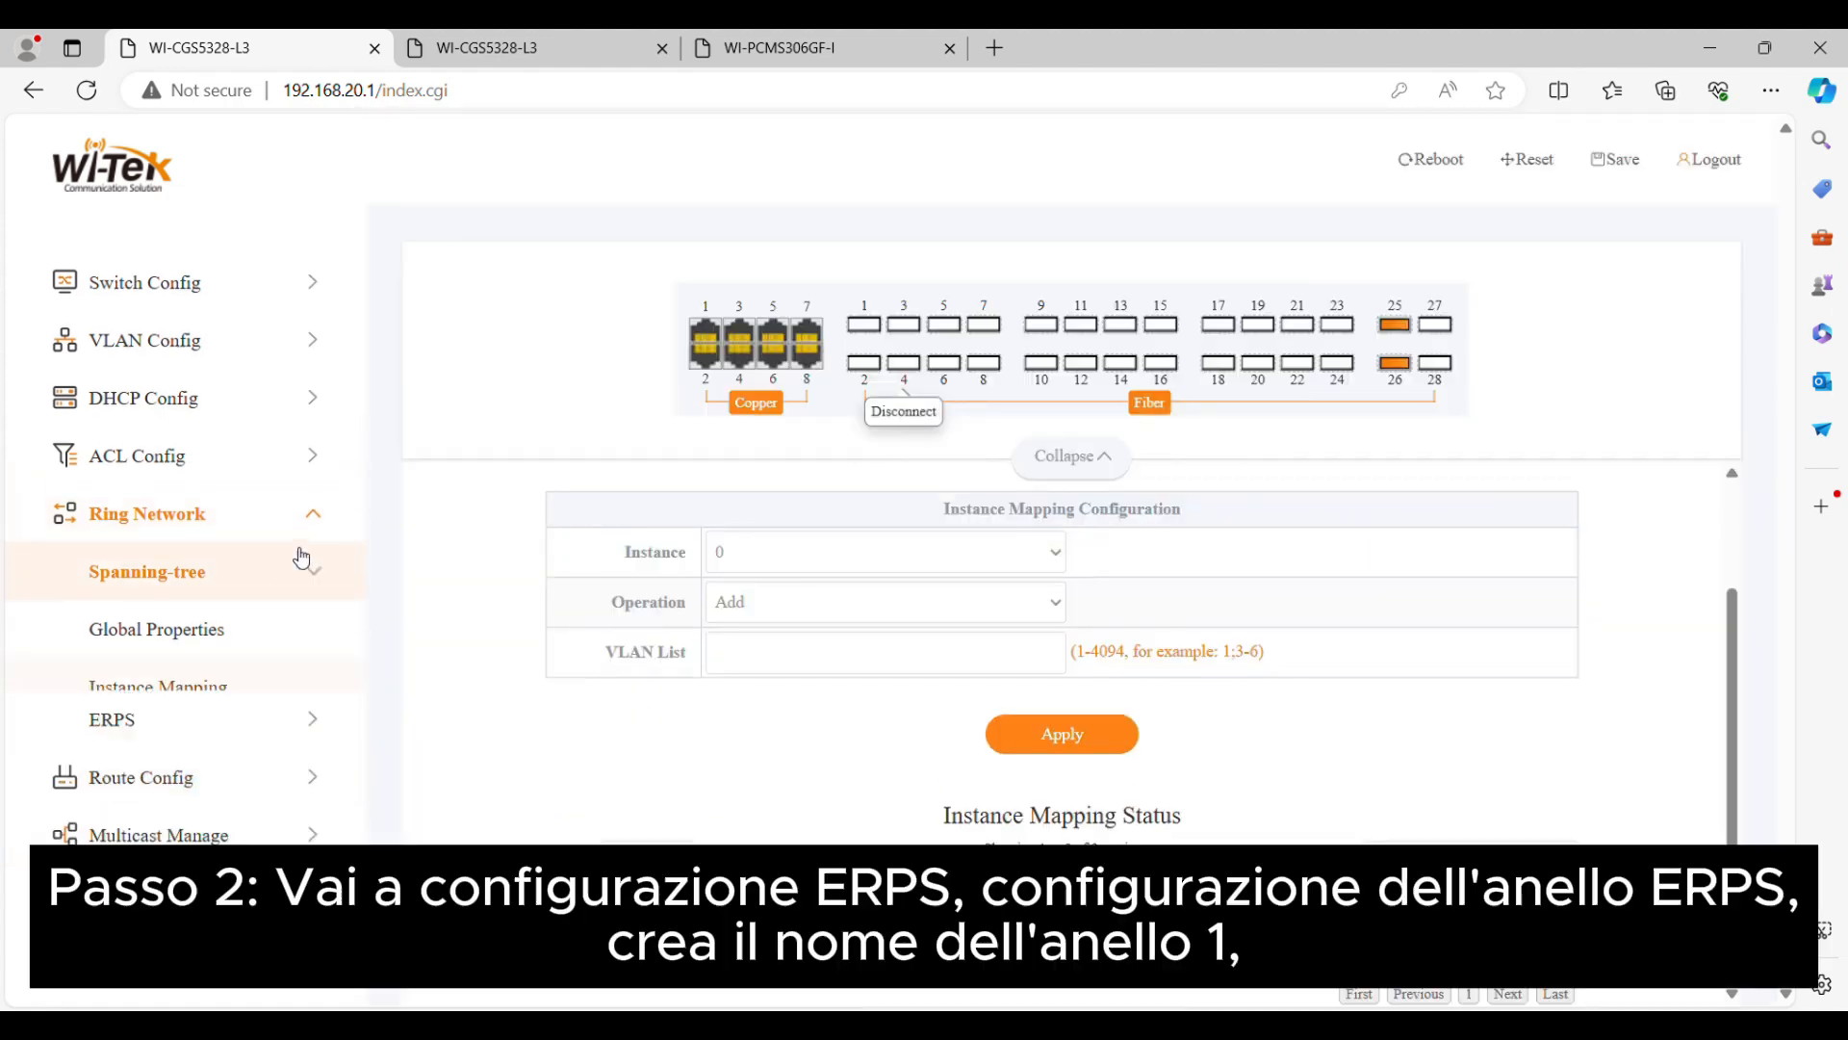
{"action": "left_click", "coordinate": [276, 718]}
{"action": "left_click", "coordinate": [244, 787]}
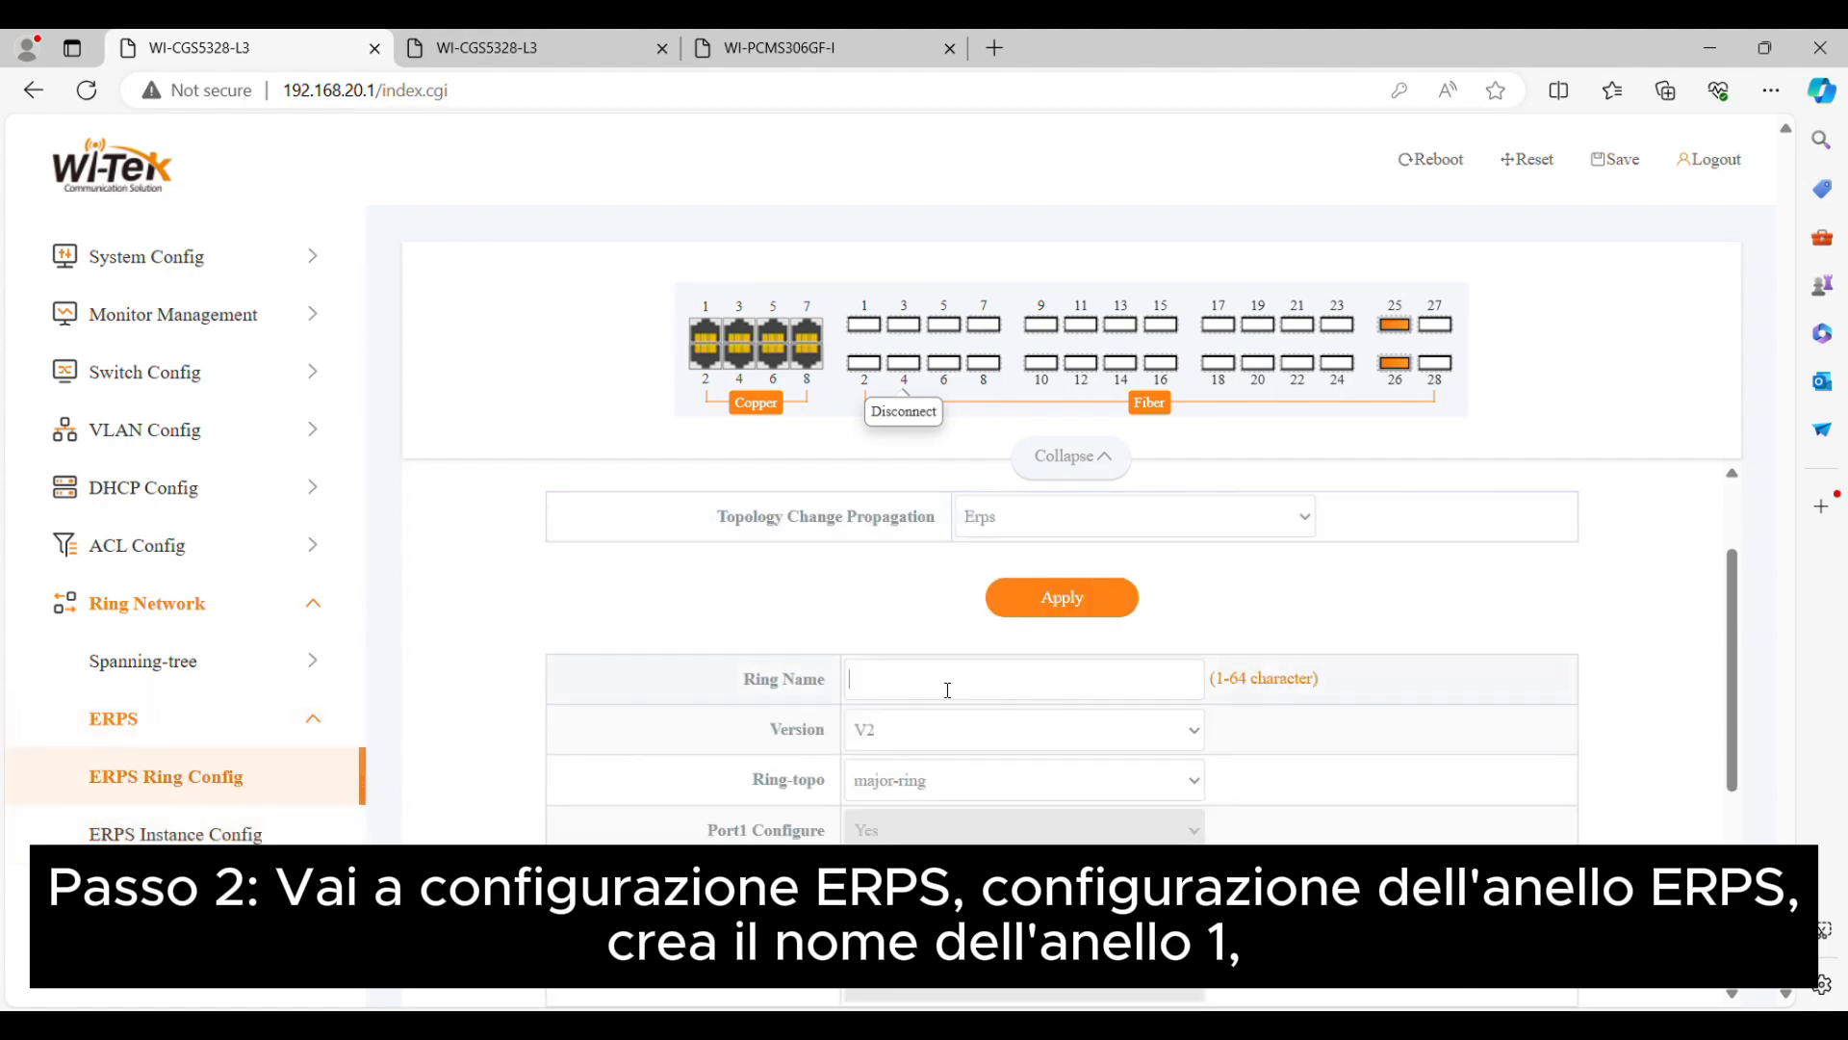
{"action": "type", "text": "1"}
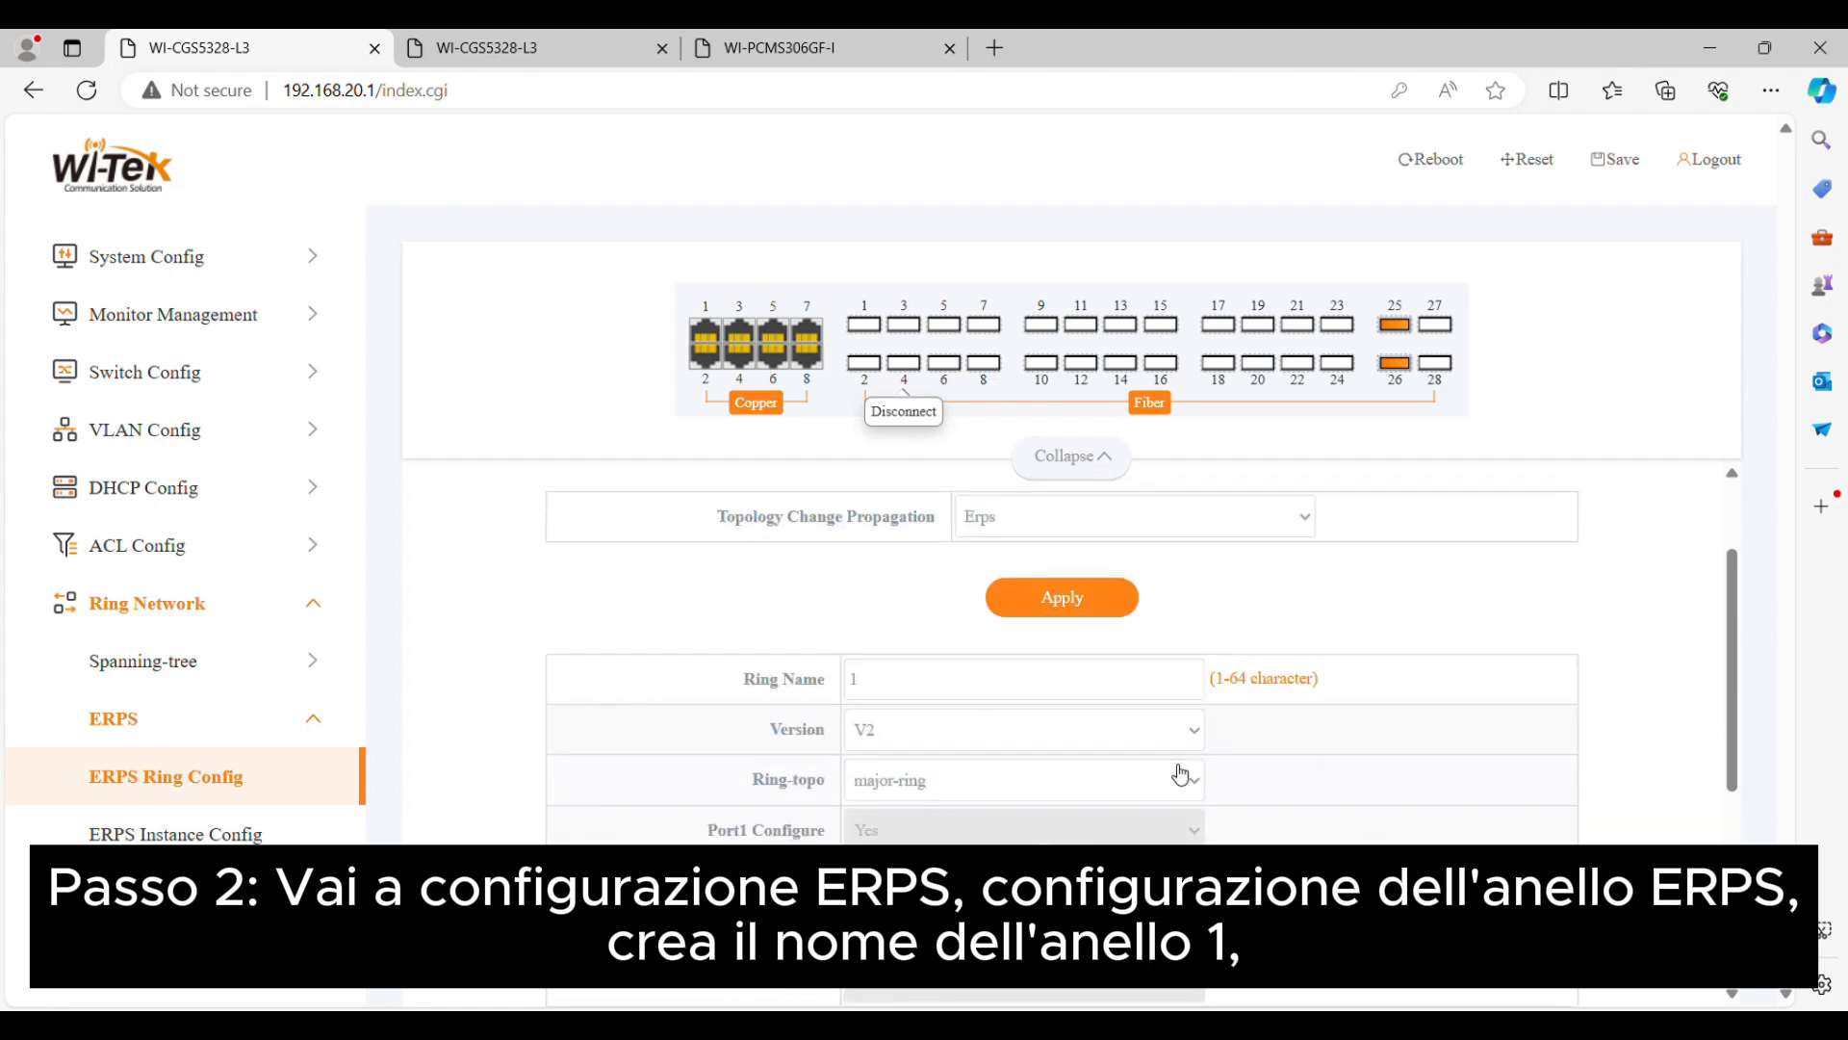
{"action": "scroll", "coordinate": [1128, 688], "scroll_direction": "down", "scroll_amount": 1}
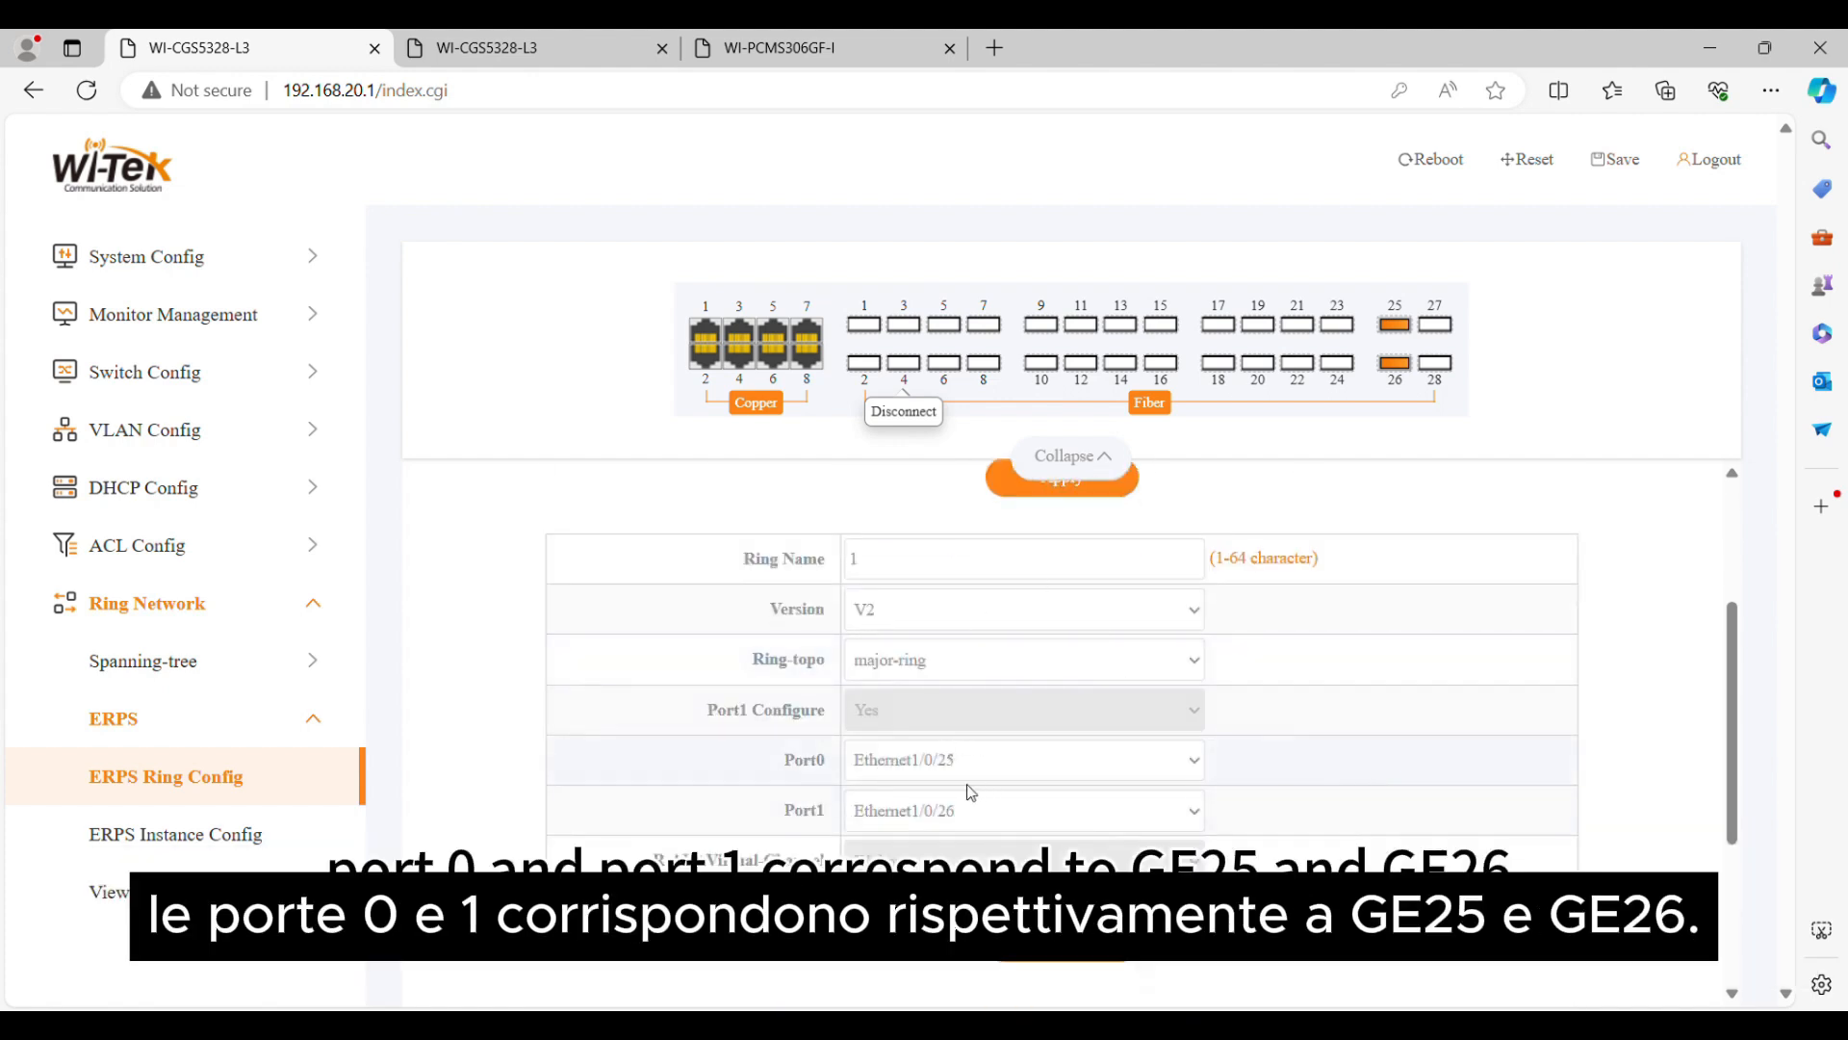
{"action": "left_click", "coordinate": [1061, 942]}
{"action": "scroll", "coordinate": [806, 817], "scroll_direction": "down", "scroll_amount": 3}
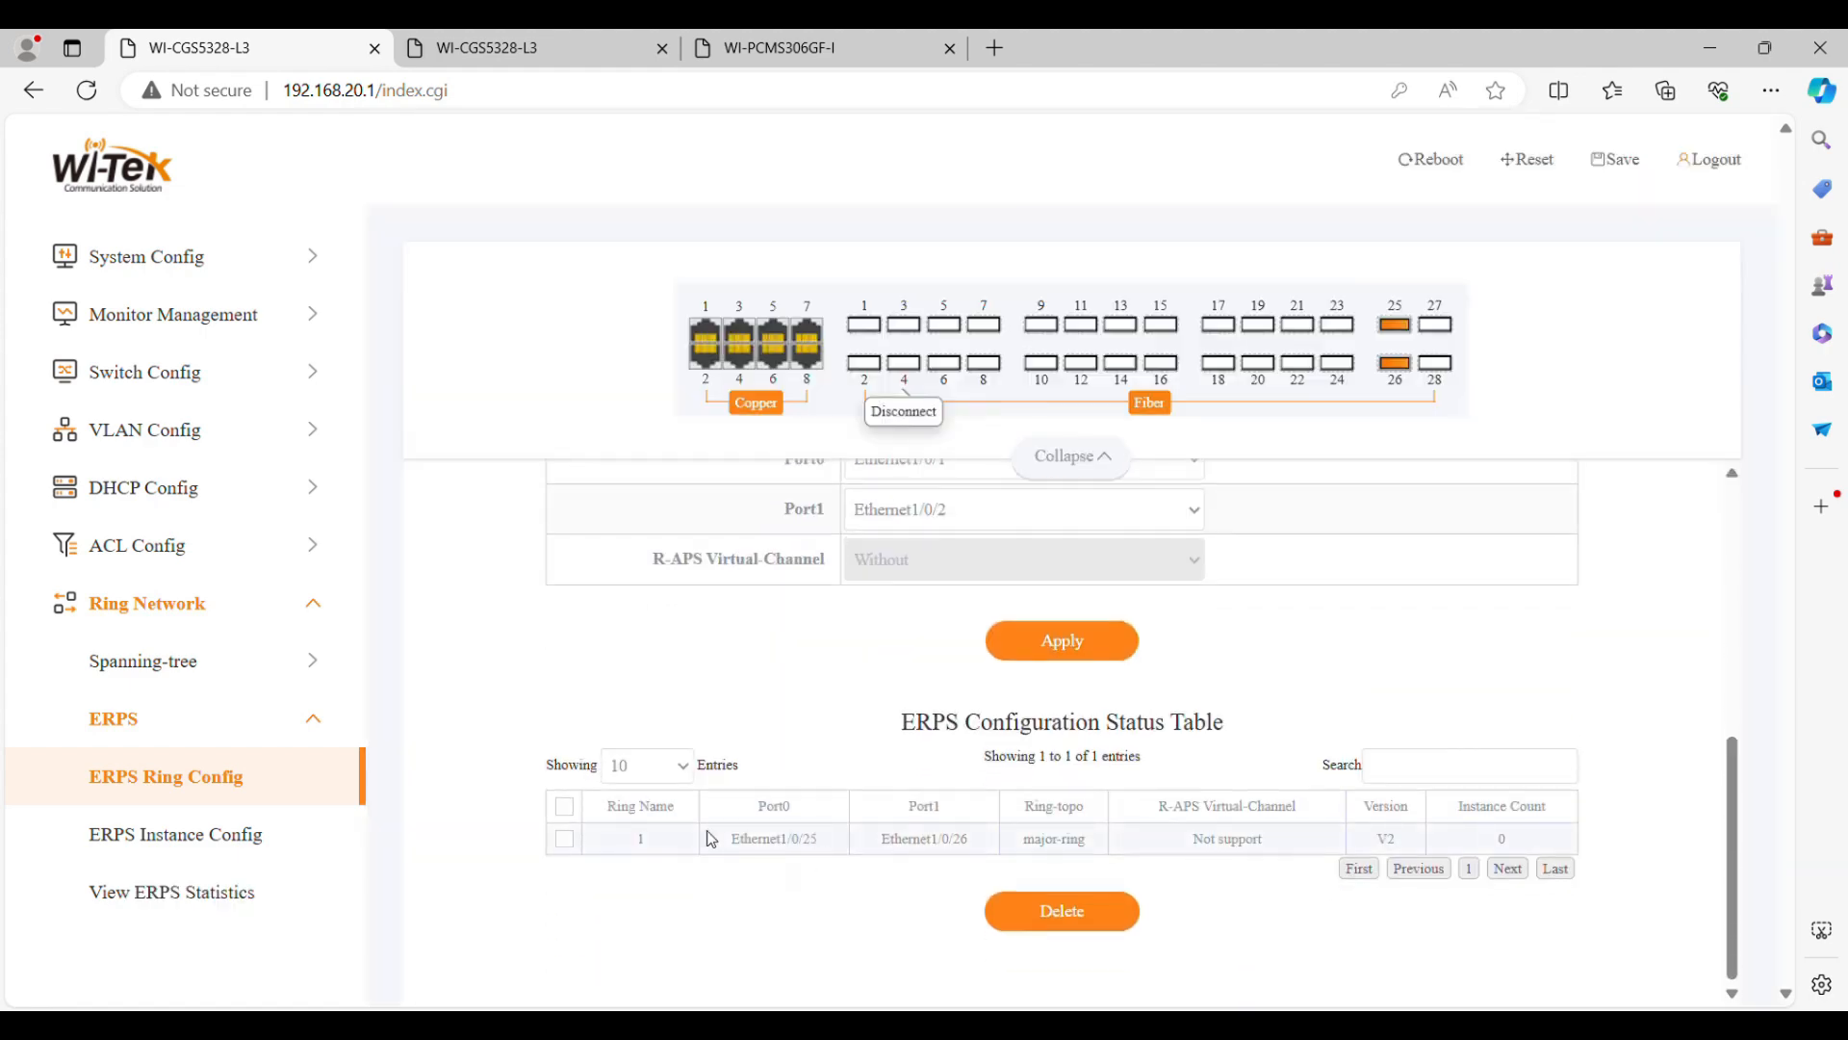
{"action": "left_click_drag", "start_coordinate": [712, 839], "coordinate": [1484, 858]}
{"action": "left_click", "coordinate": [1483, 858]}
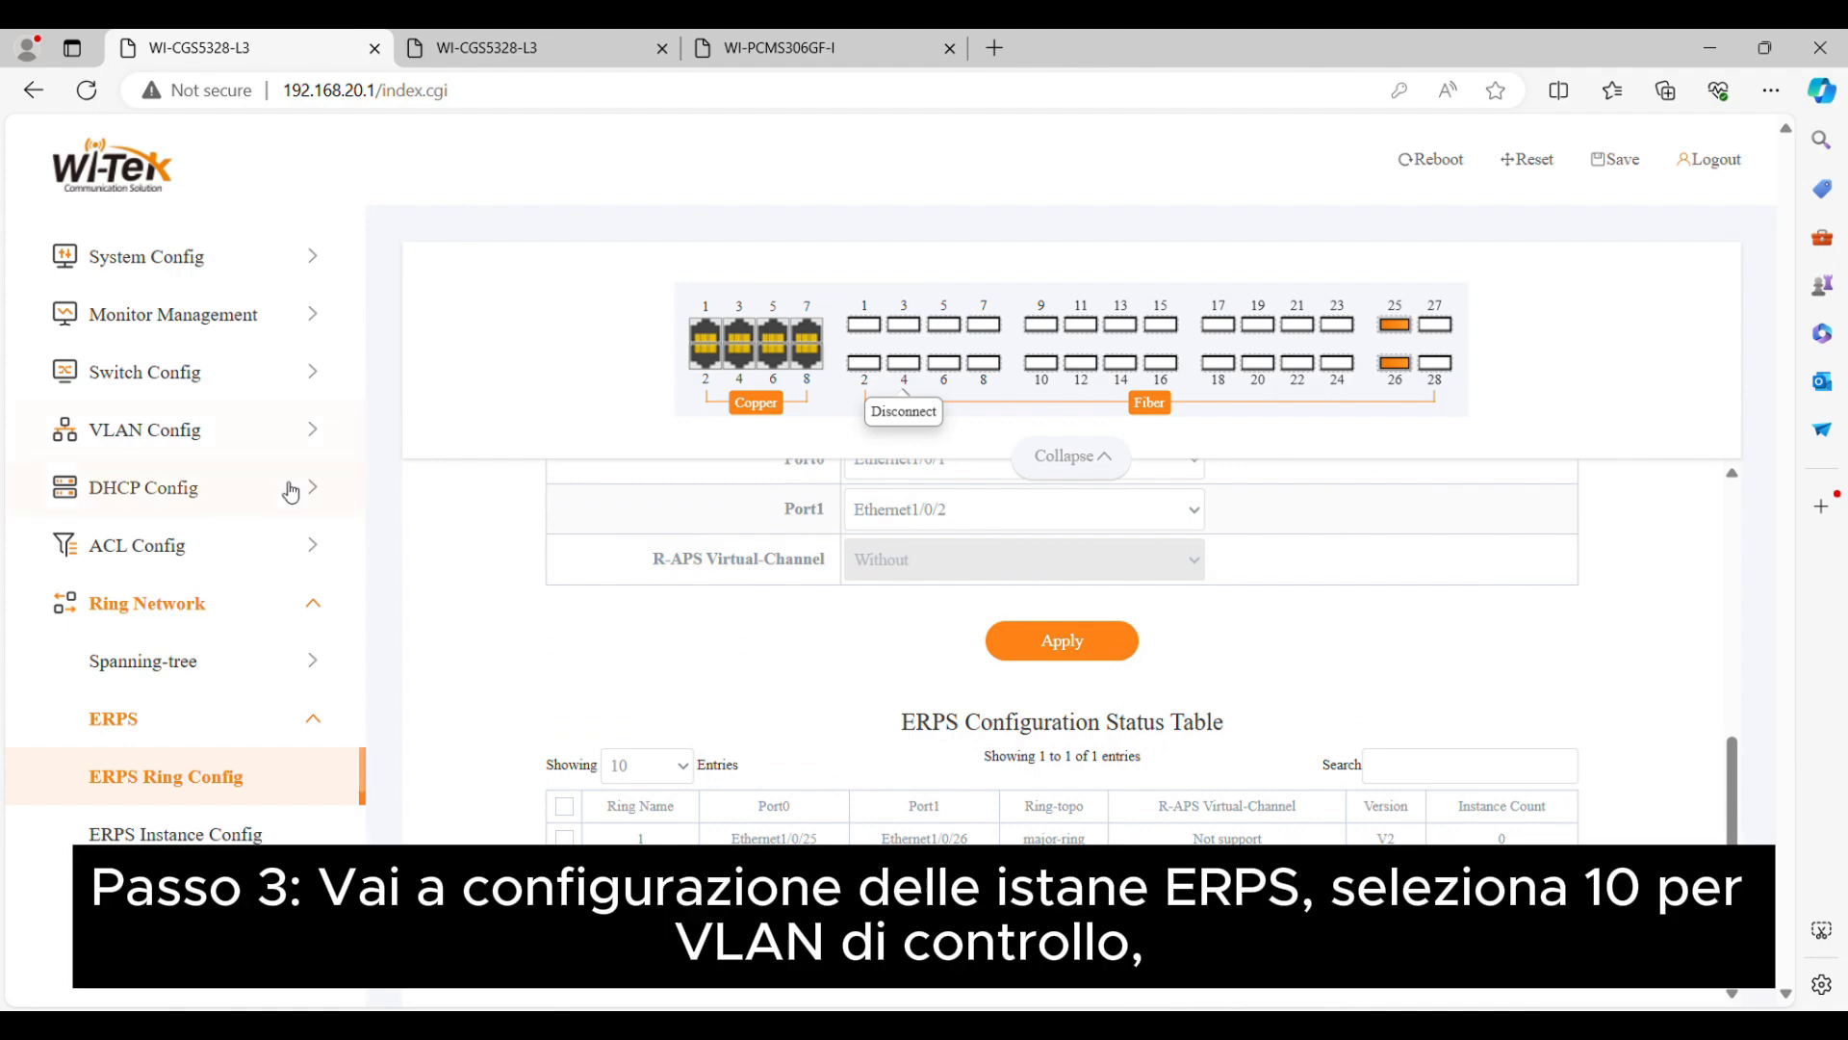
Create the ERPS instance on switch A for ring 1 with instance ID 1, control VLAN0010 and protected instance 1, and check its table entry
{"action": "left_click", "coordinate": [182, 834]}
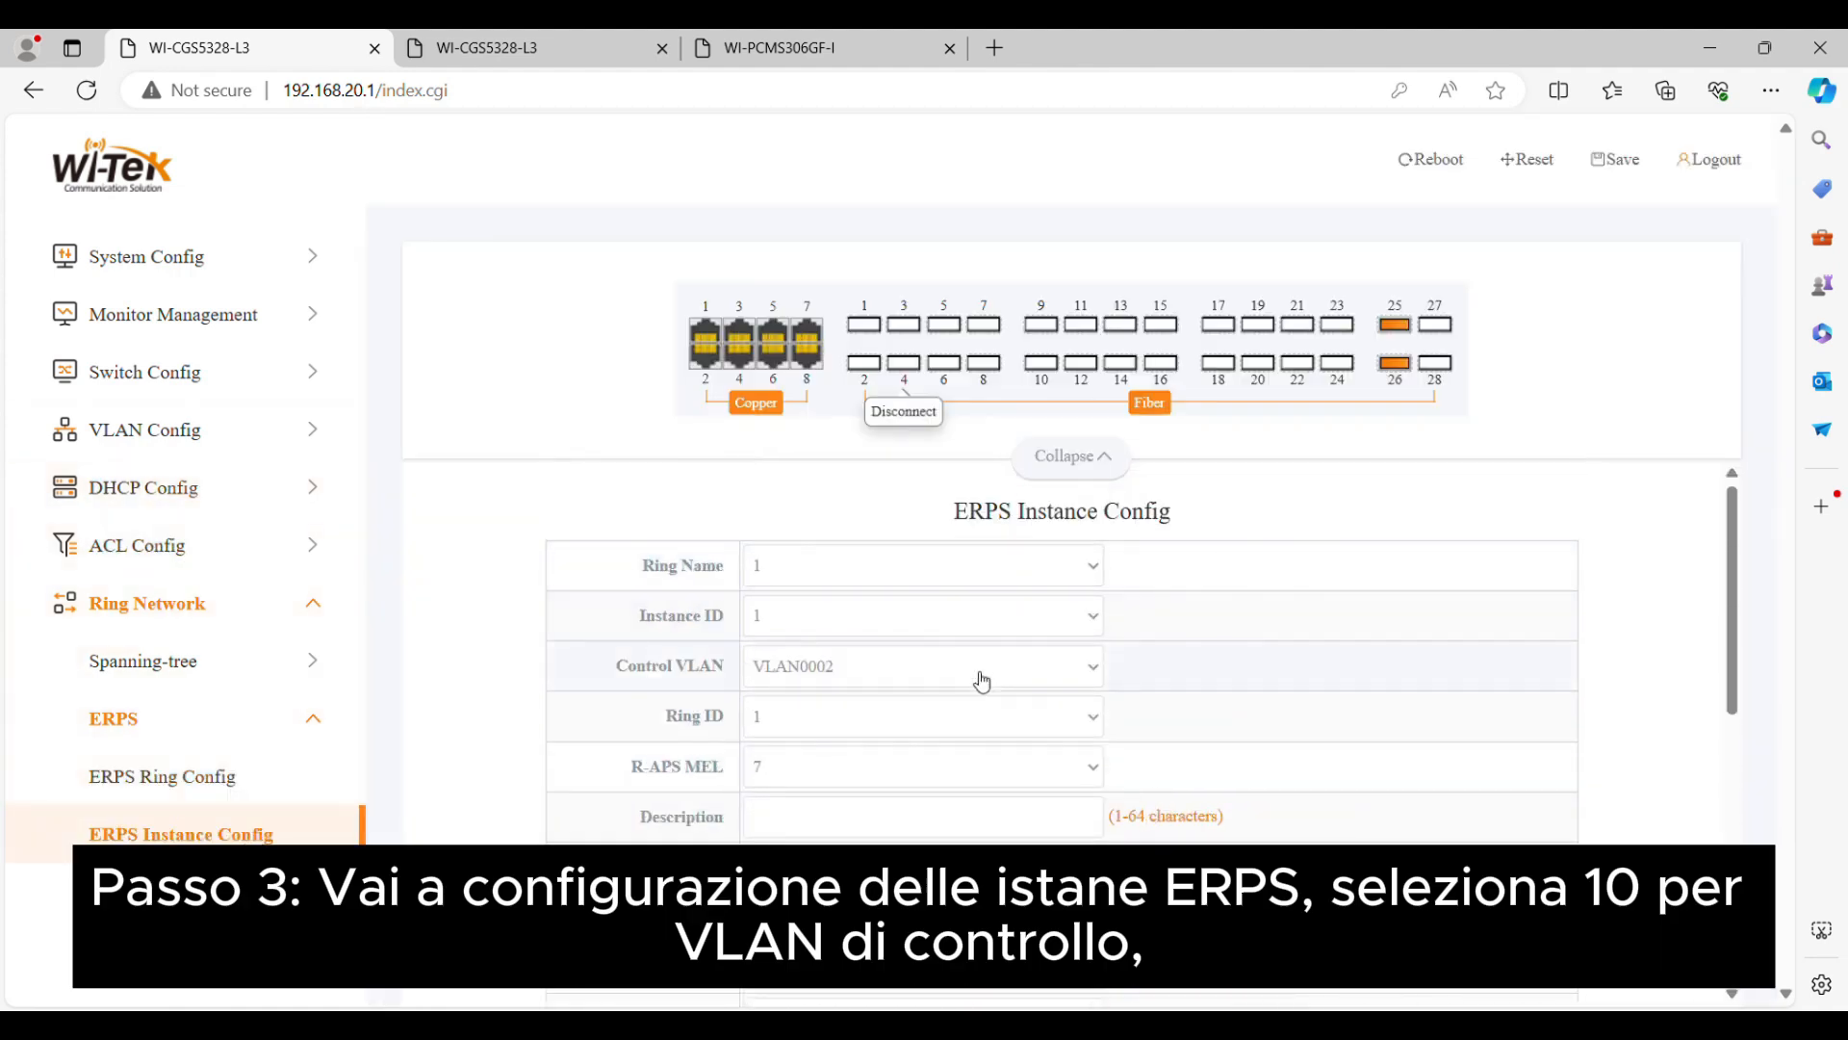
{"action": "left_click", "coordinate": [864, 395]}
{"action": "scroll", "coordinate": [866, 756], "scroll_direction": "down", "scroll_amount": 1}
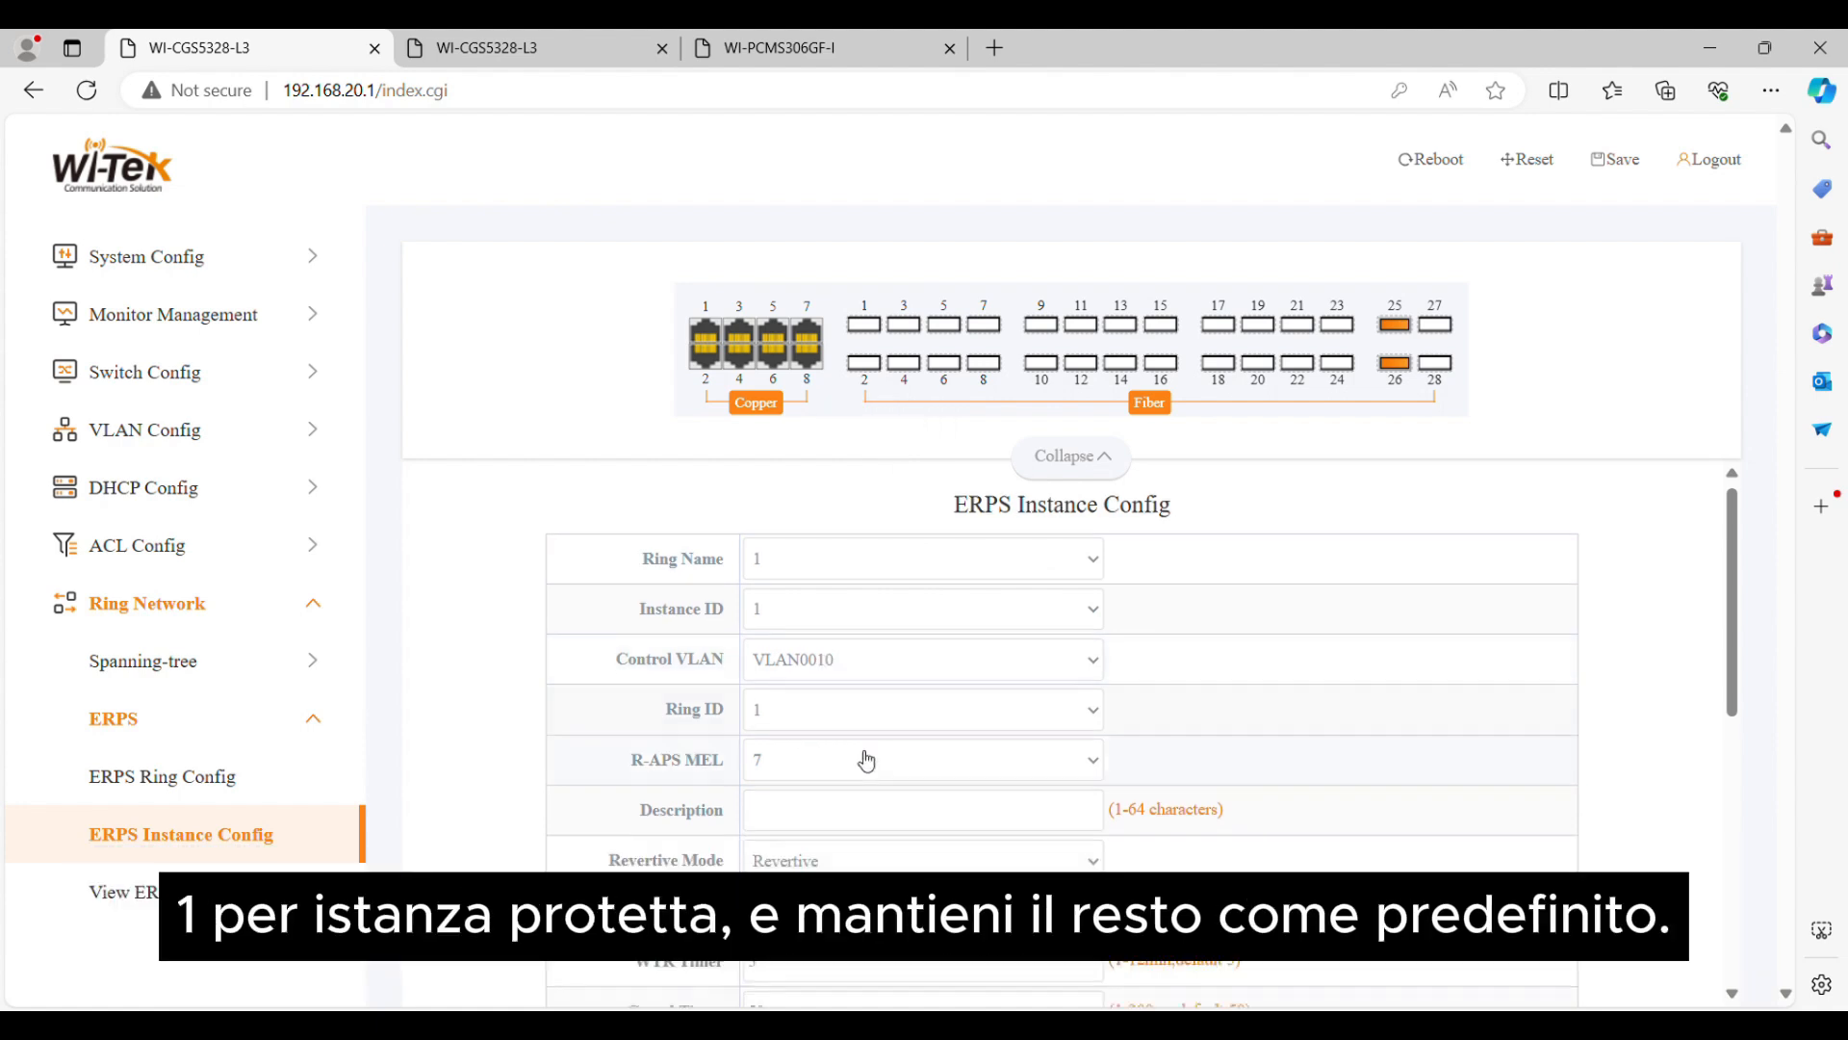
{"action": "left_click", "coordinate": [835, 797]}
{"action": "type", "text": "1"}
{"action": "scroll", "coordinate": [768, 742], "scroll_direction": "down", "scroll_amount": 1}
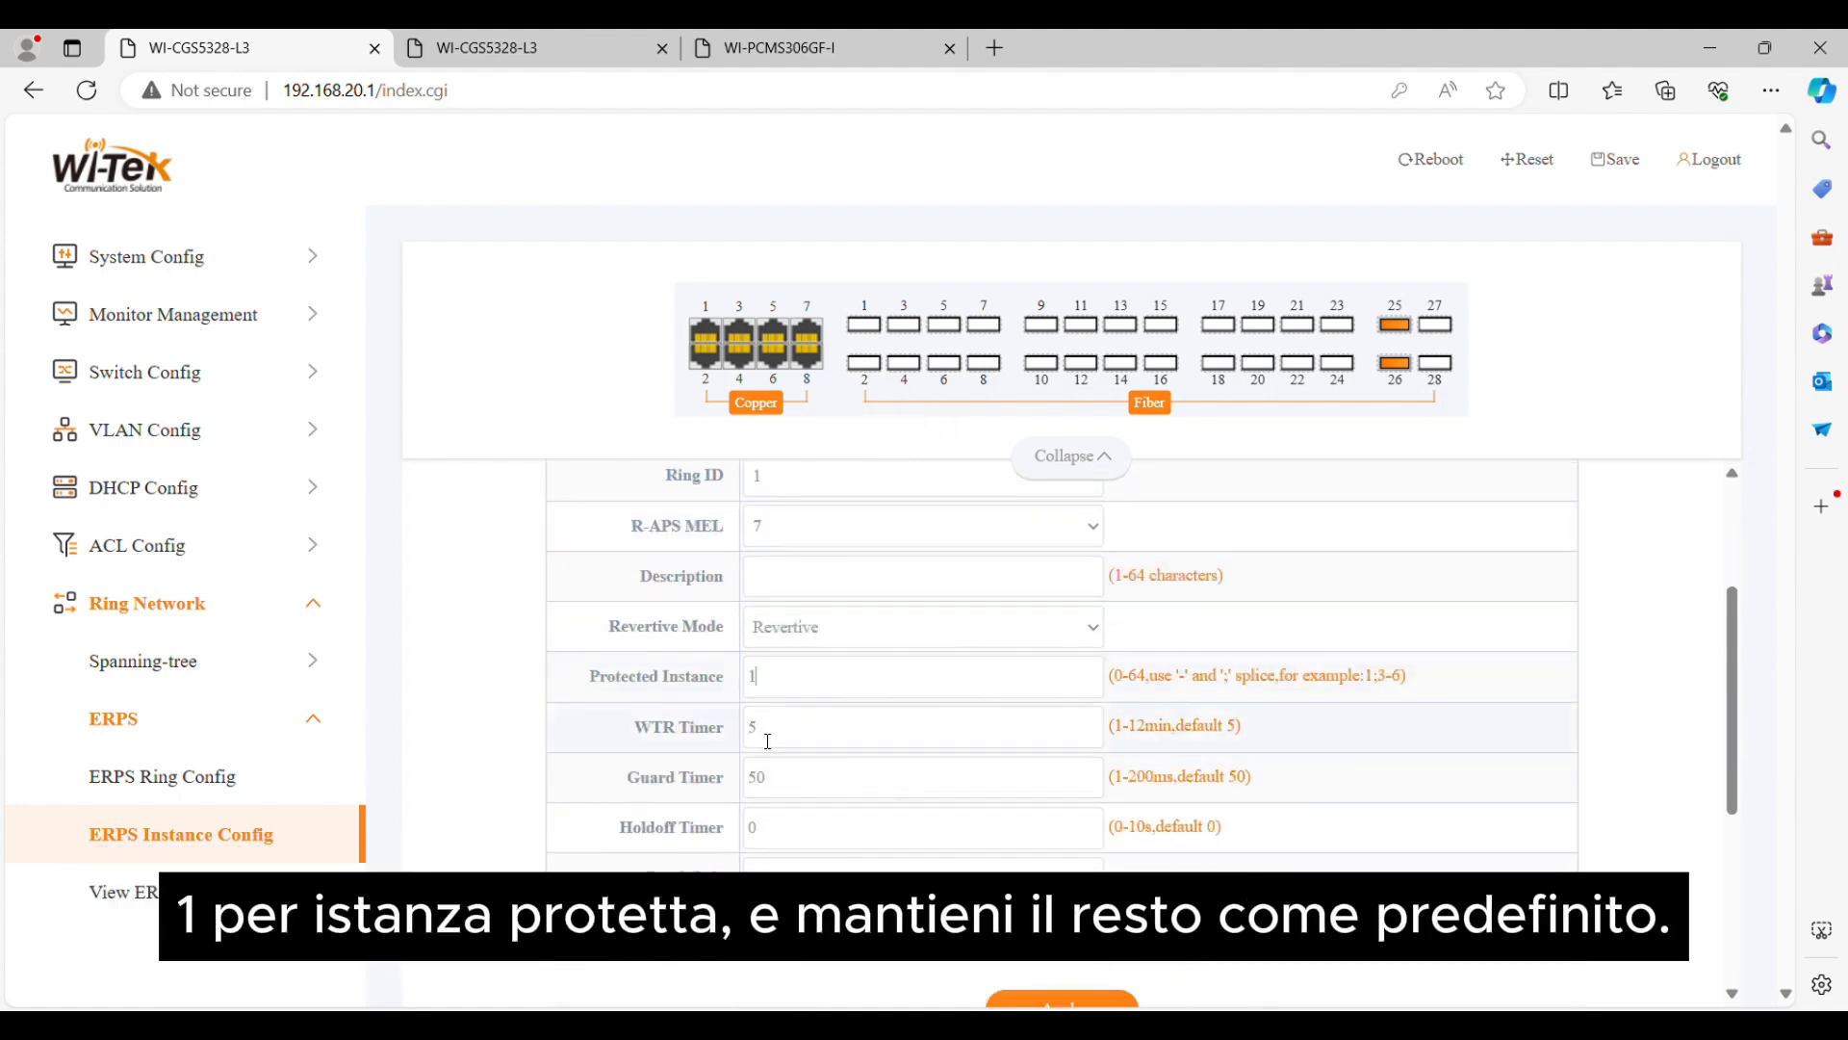
{"action": "scroll", "coordinate": [1136, 895], "scroll_direction": "down", "scroll_amount": 1}
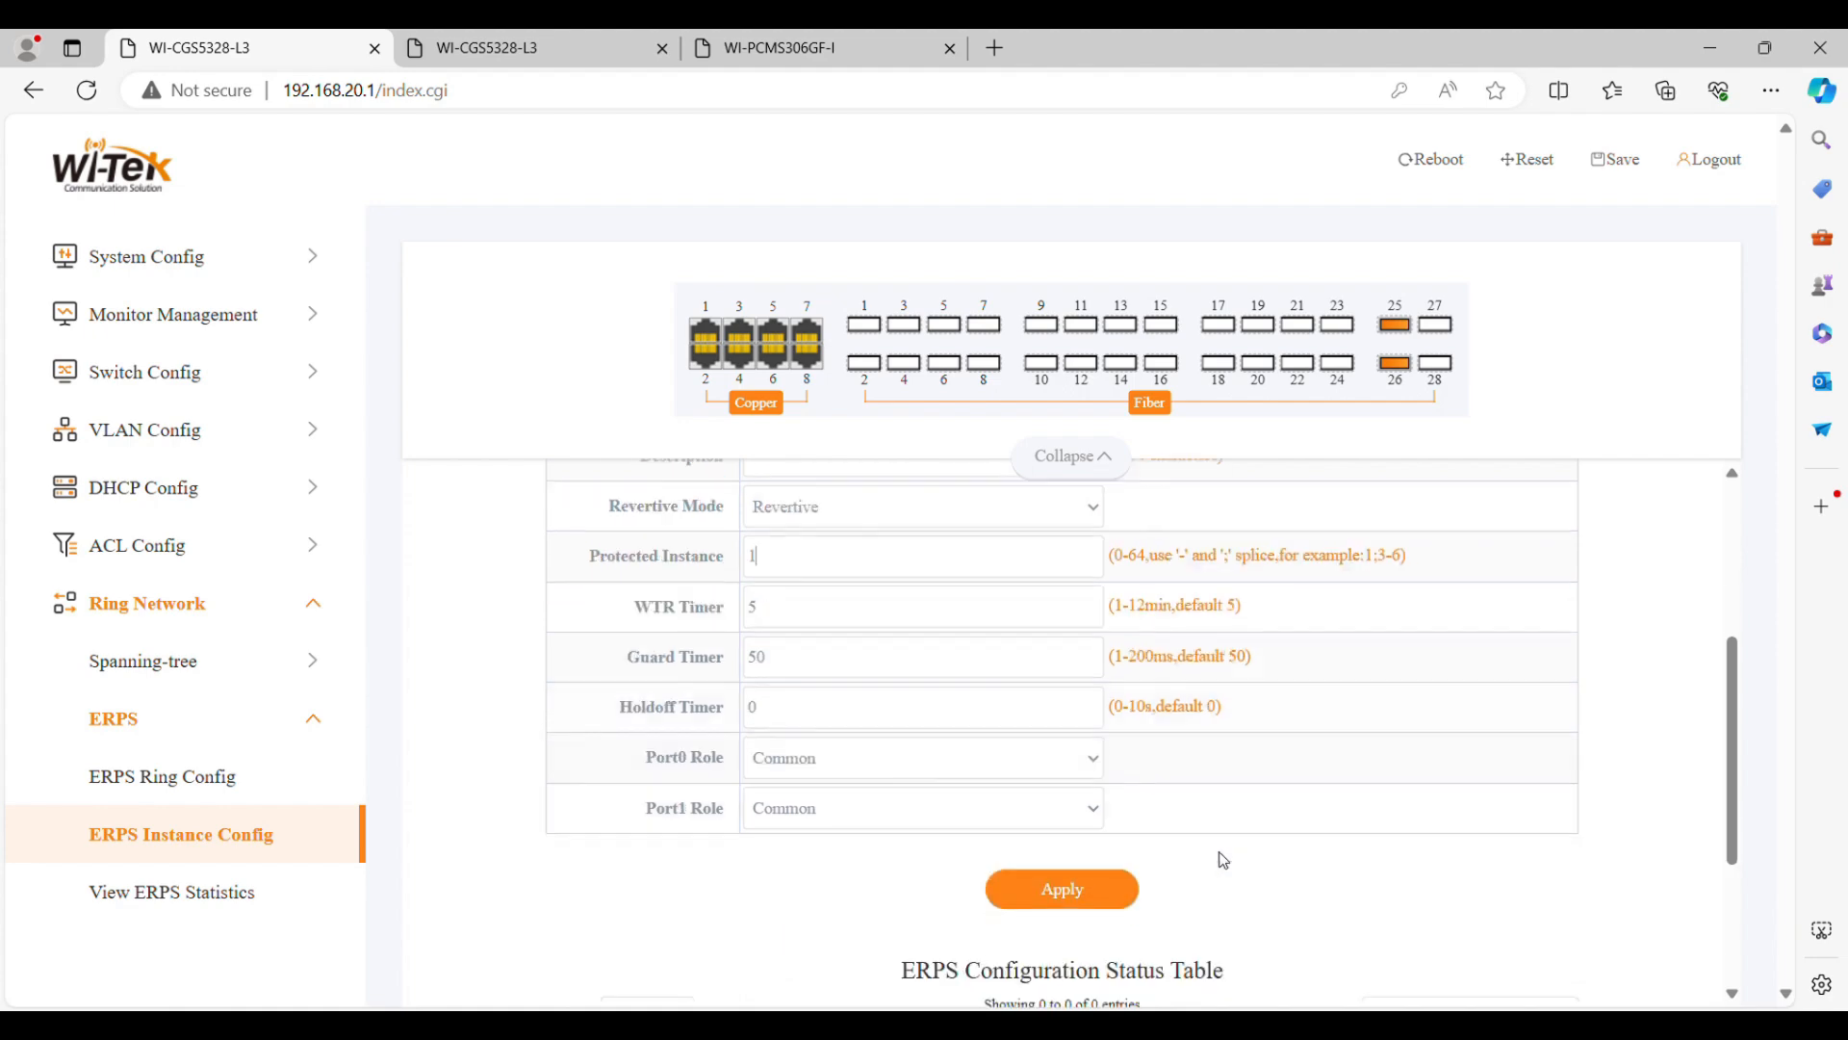
{"action": "left_click", "coordinate": [1065, 890]}
{"action": "scroll", "coordinate": [1107, 905], "scroll_direction": "down", "scroll_amount": 2}
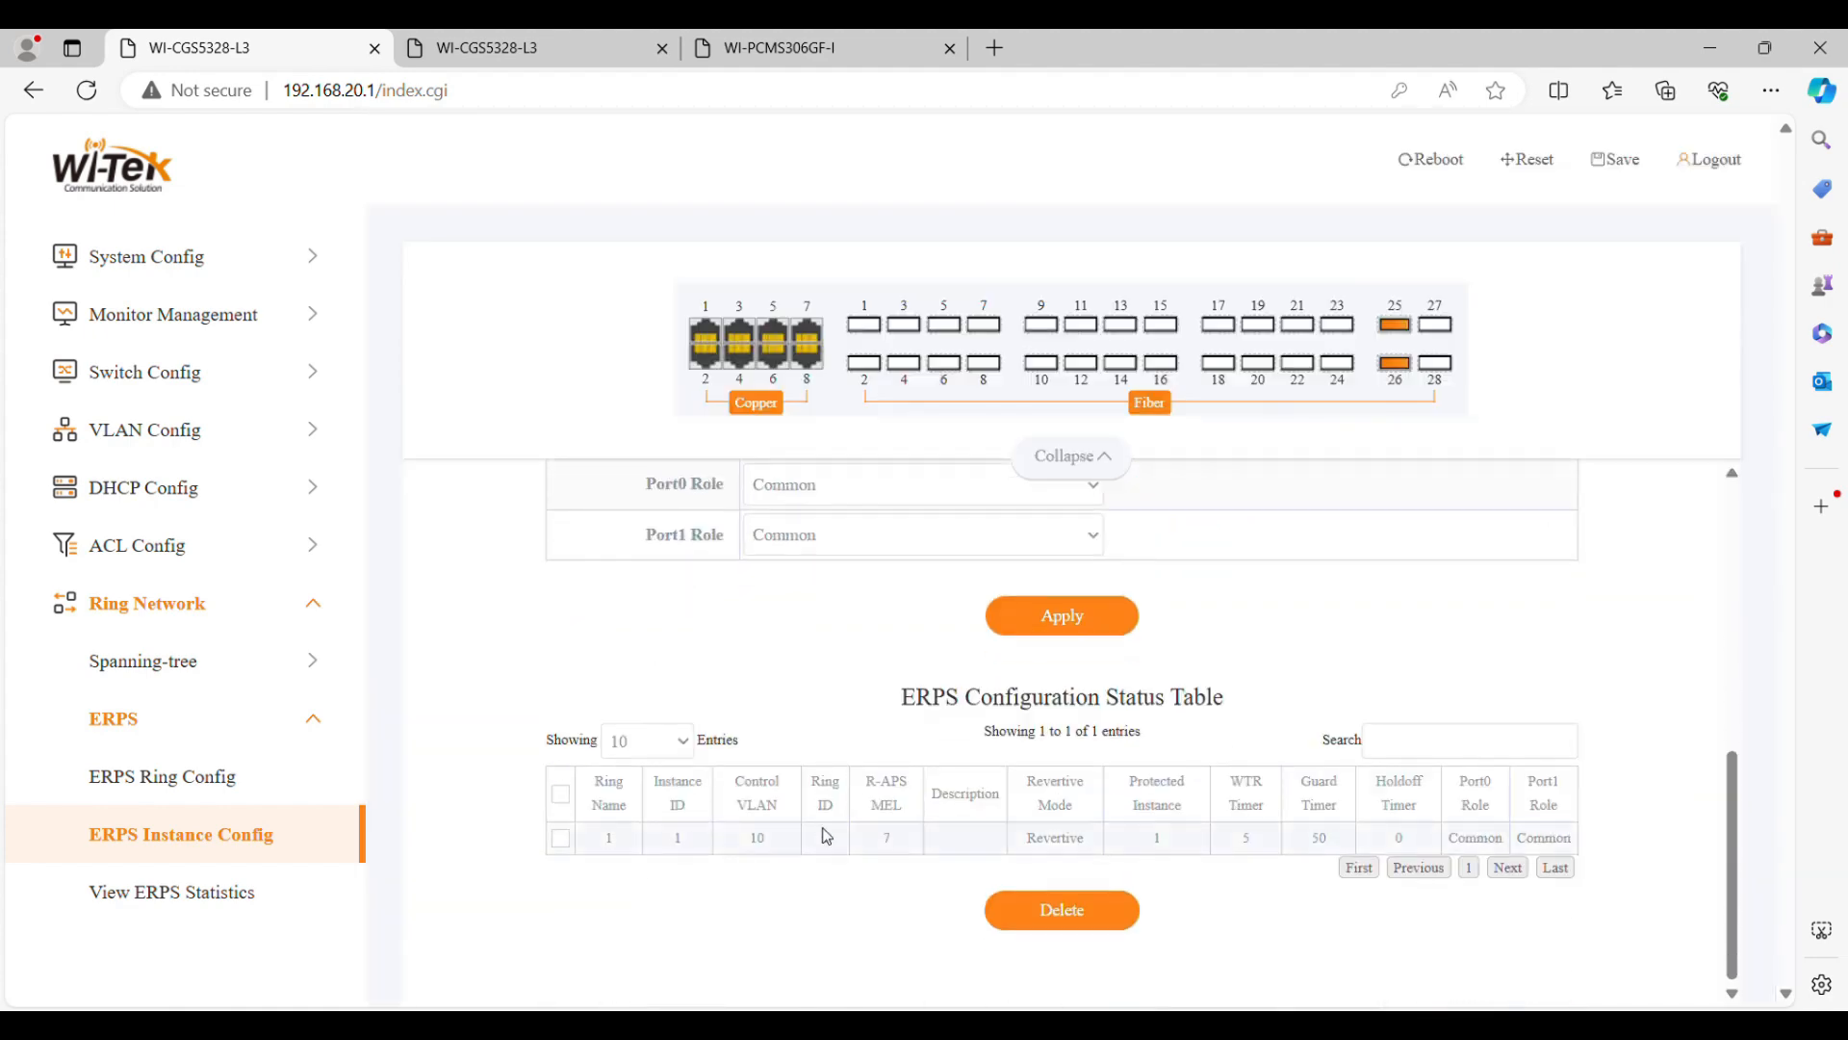
{"action": "left_click_drag", "start_coordinate": [687, 853], "coordinate": [1569, 847]}
{"action": "left_click", "coordinate": [1481, 619]}
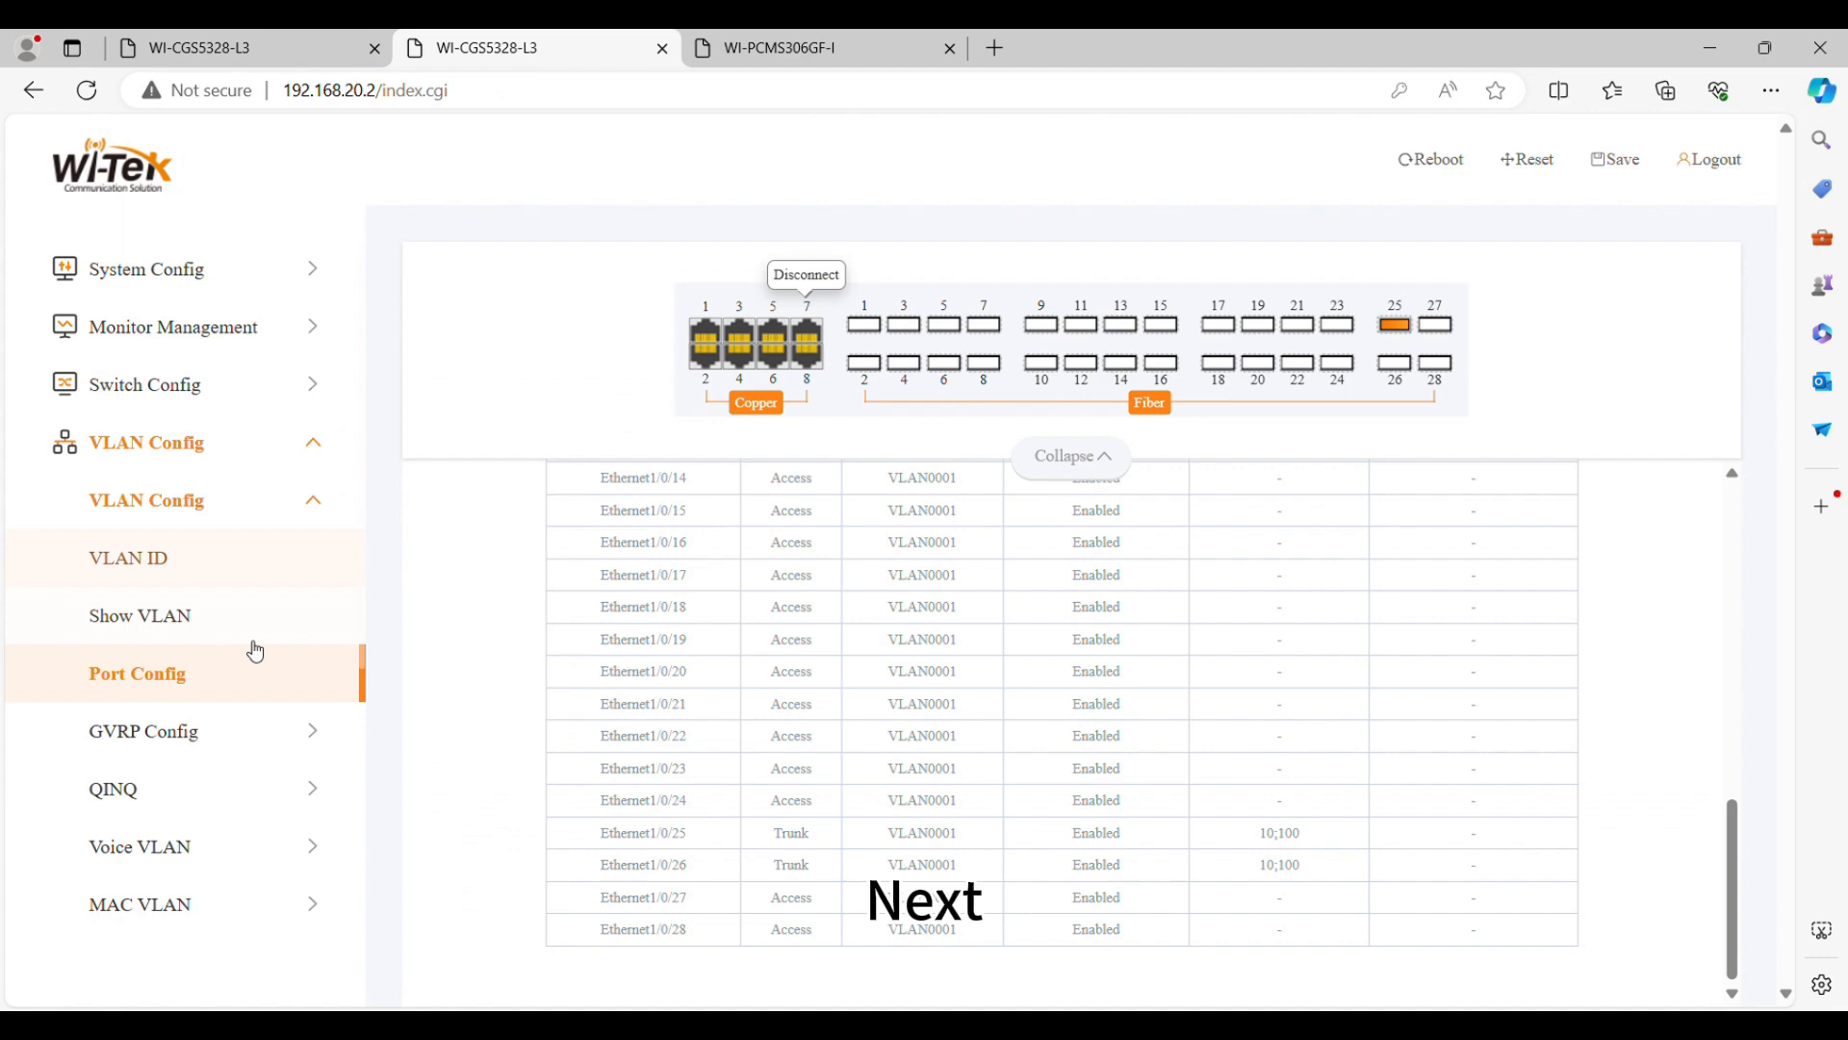
Switch to switch B (192.168.20.2) and add VLANs 10 and 100 to spanning-tree instance 1
{"action": "left_click", "coordinate": [289, 446]}
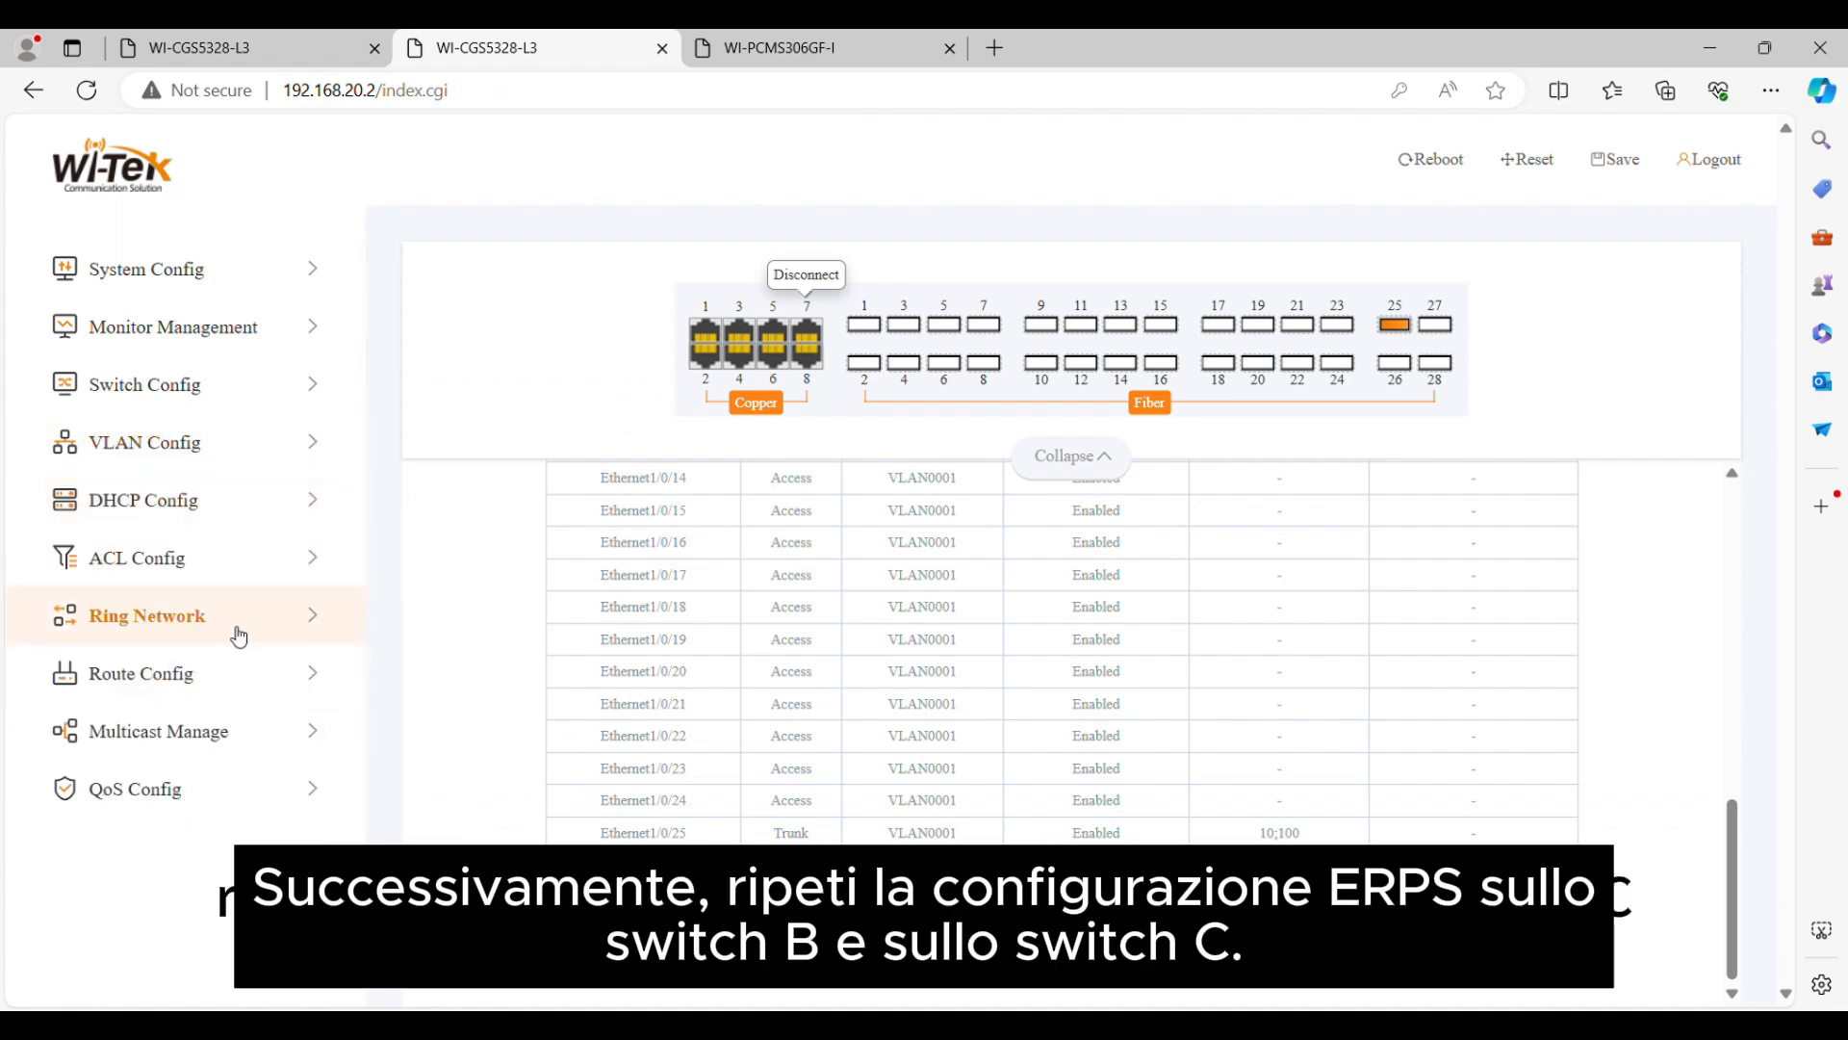
{"action": "left_click", "coordinate": [239, 637]}
{"action": "left_click", "coordinate": [255, 791]}
{"action": "left_click", "coordinate": [850, 691]}
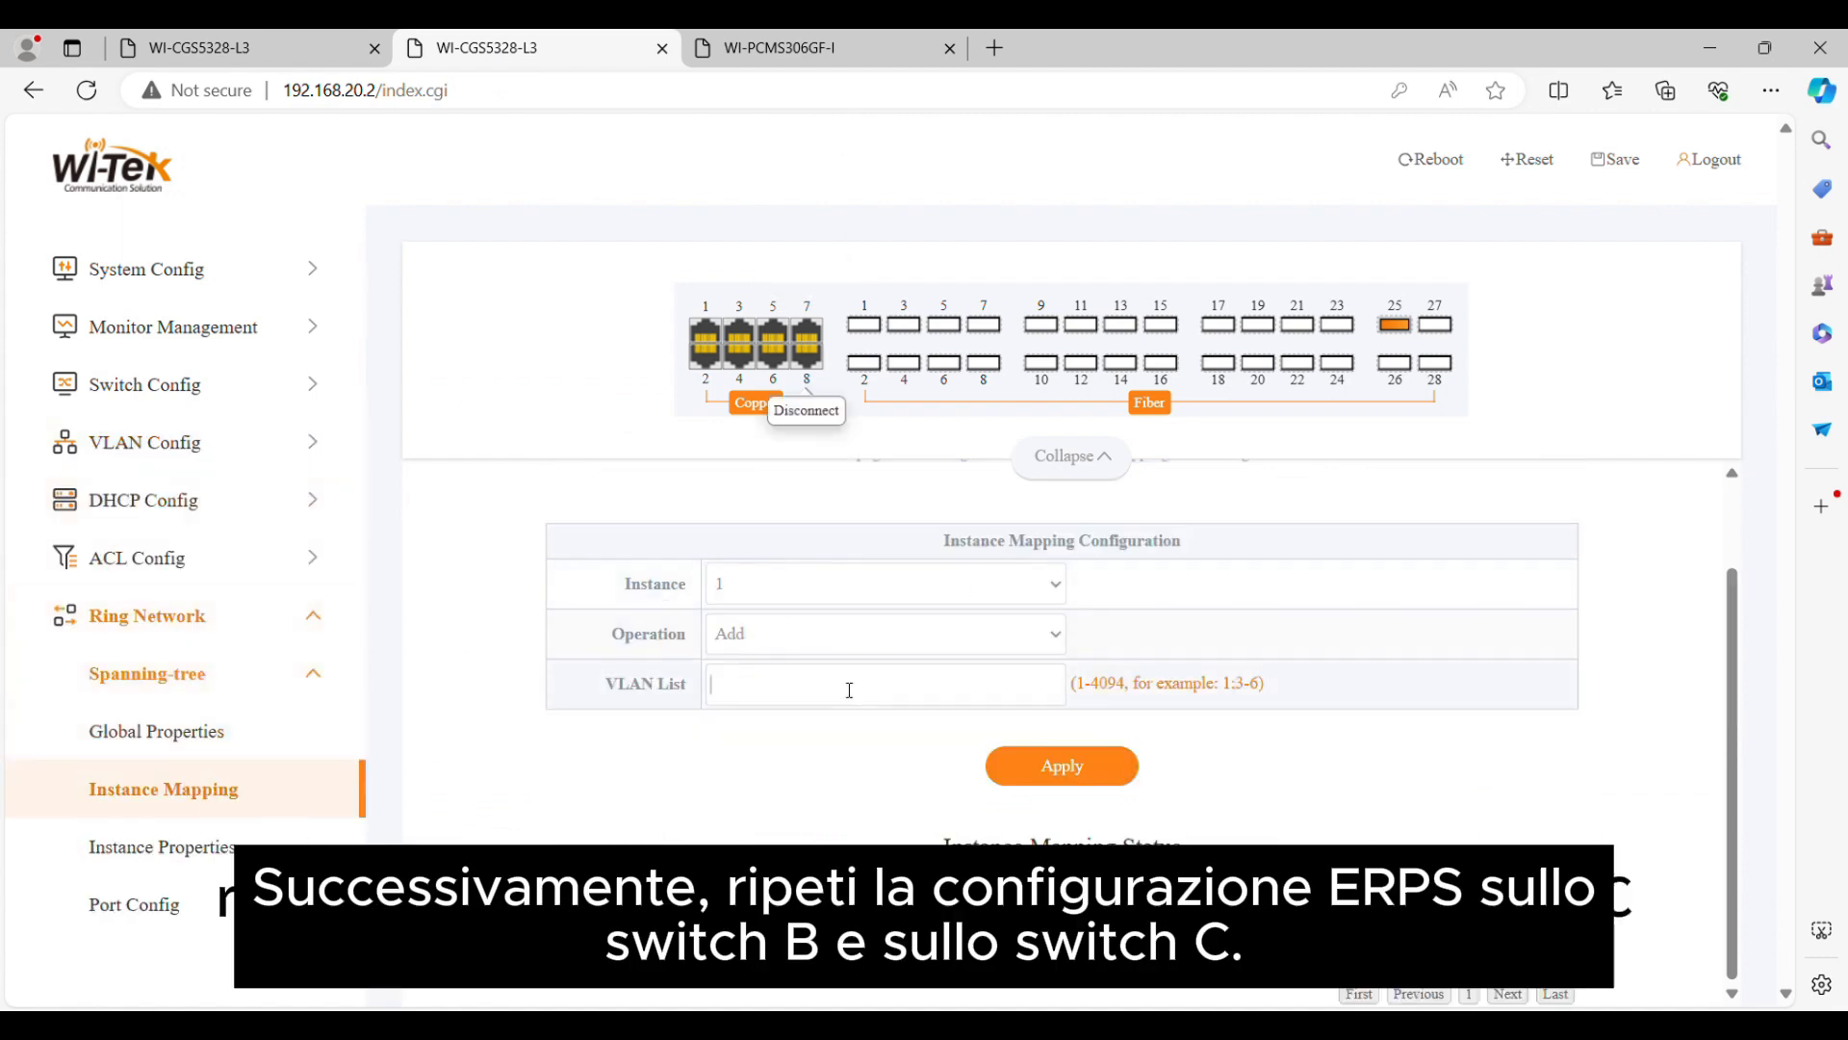
{"action": "left_click", "coordinate": [1062, 765]}
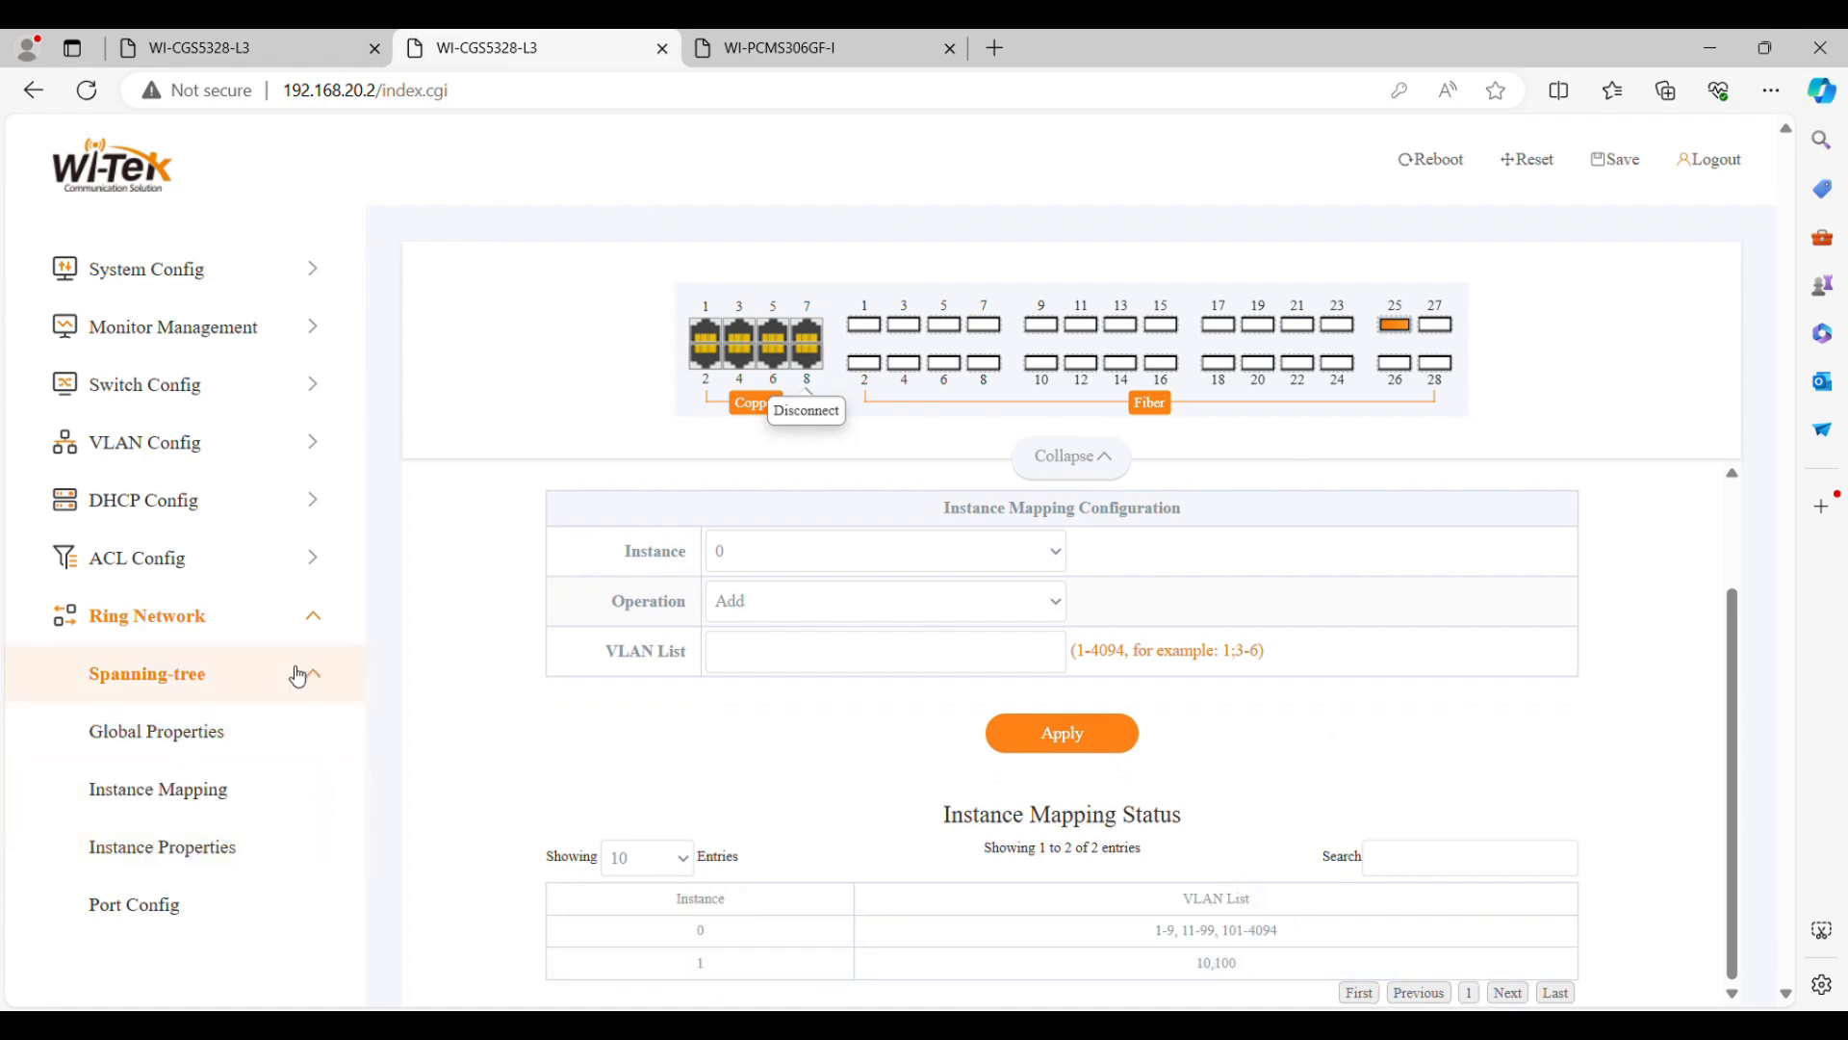
Create ERPS ring 1 on switch B as a V2 major-ring with Port0 Ethernet1/0/25 and Port1 Ethernet1/0/26
{"action": "left_click", "coordinate": [260, 674]}
{"action": "left_click", "coordinate": [269, 743]}
{"action": "left_click", "coordinate": [256, 606]}
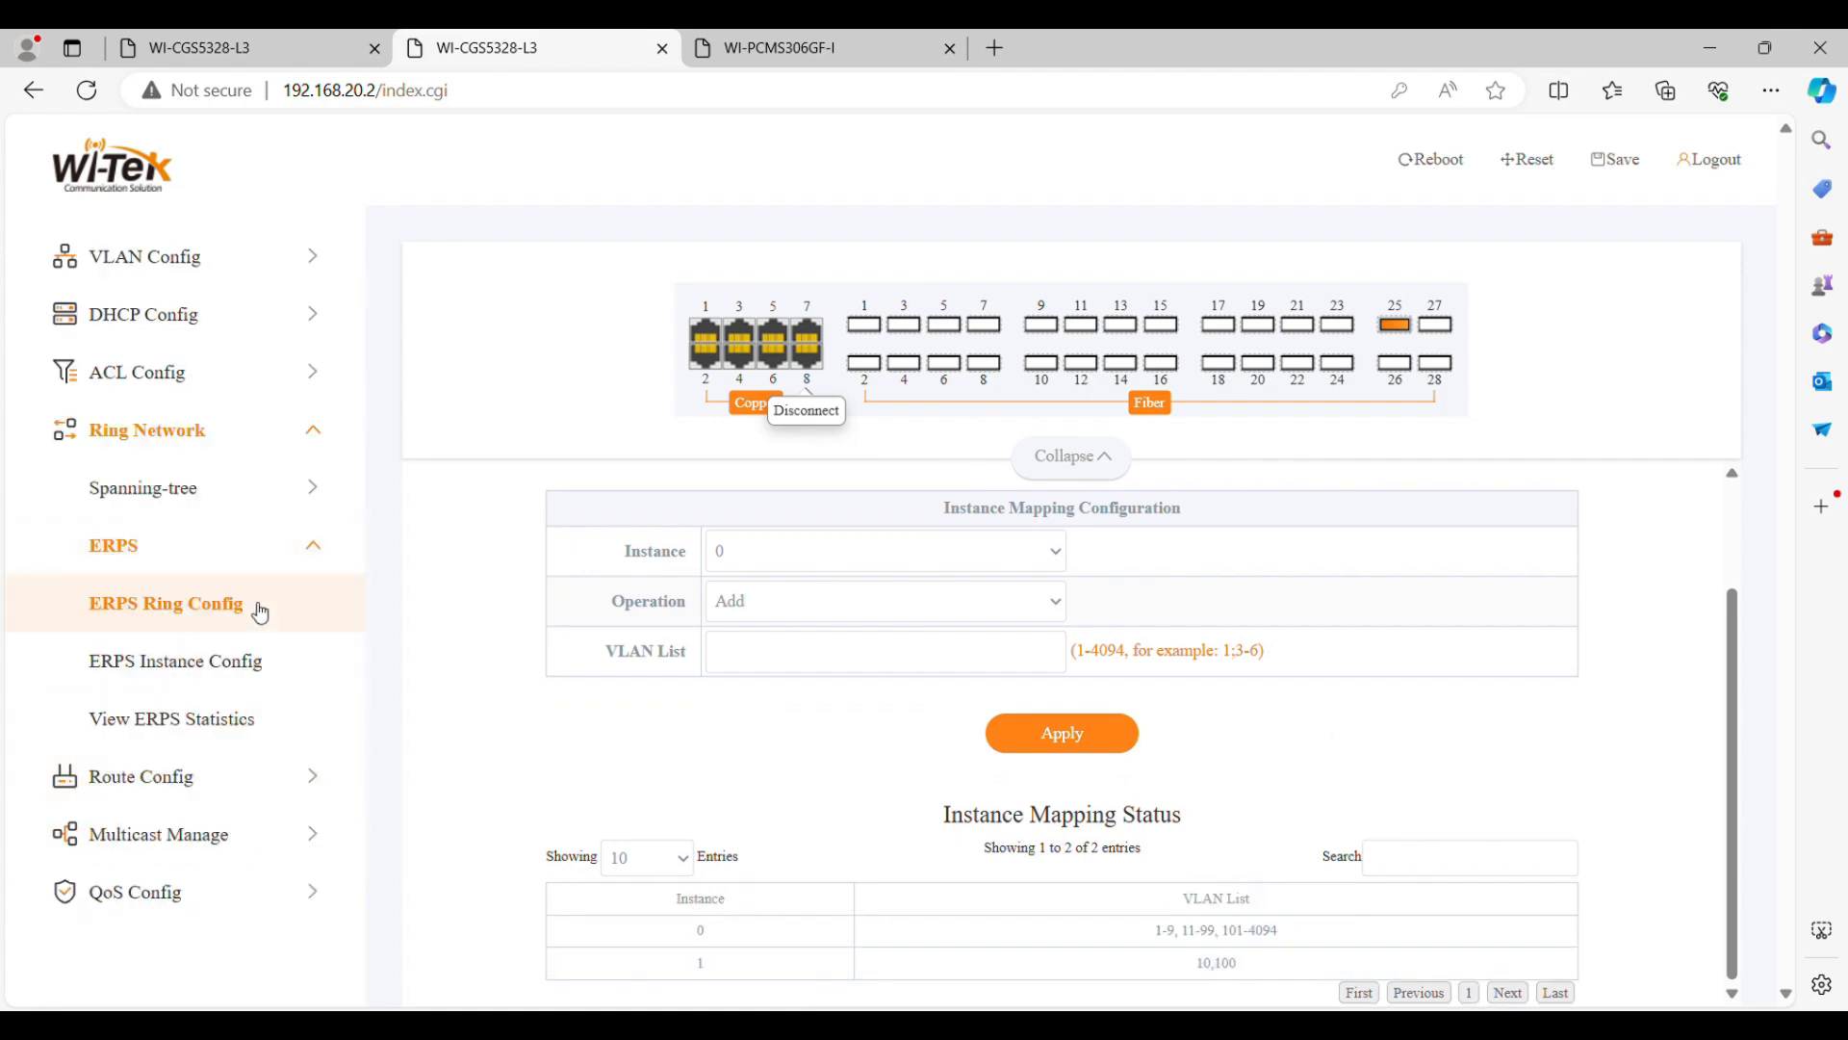
{"action": "left_click", "coordinate": [977, 693]}
{"action": "type", "text": "1"}
{"action": "scroll", "coordinate": [977, 693], "scroll_direction": "down", "scroll_amount": 1}
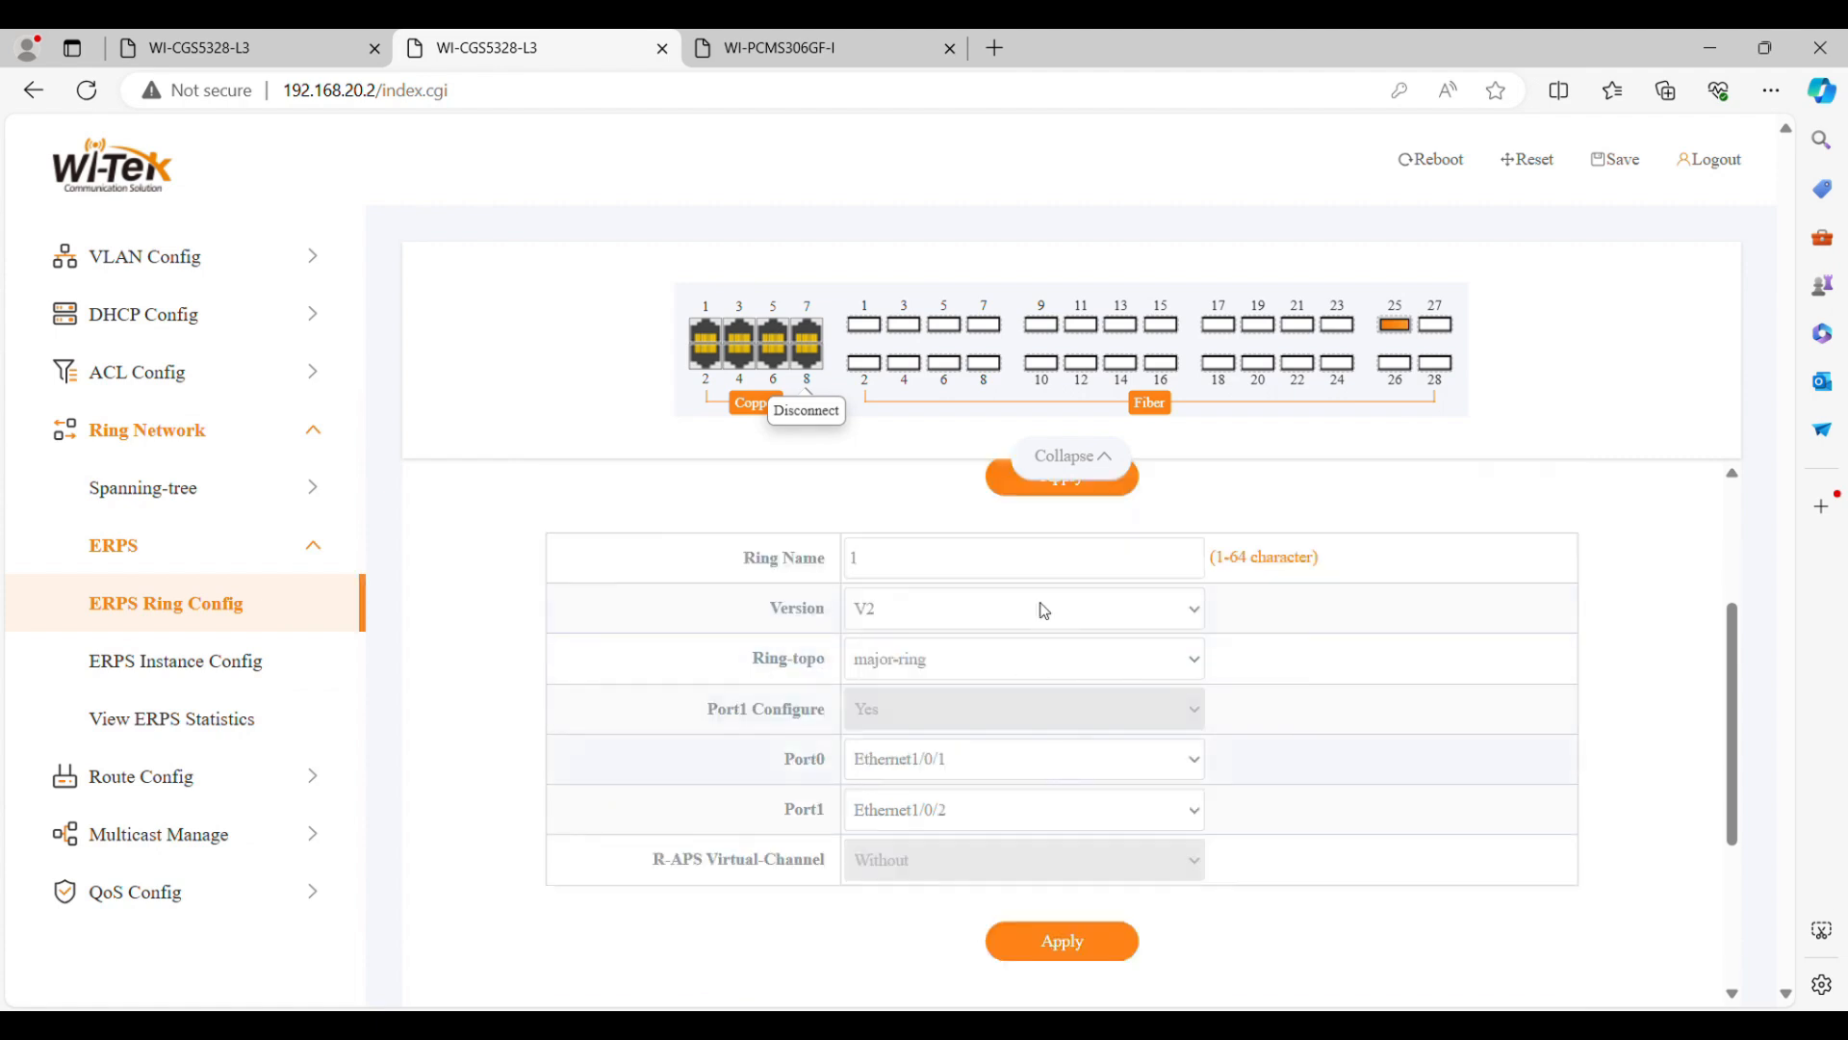
{"action": "left_click", "coordinate": [978, 689]}
{"action": "left_click", "coordinate": [1086, 954]}
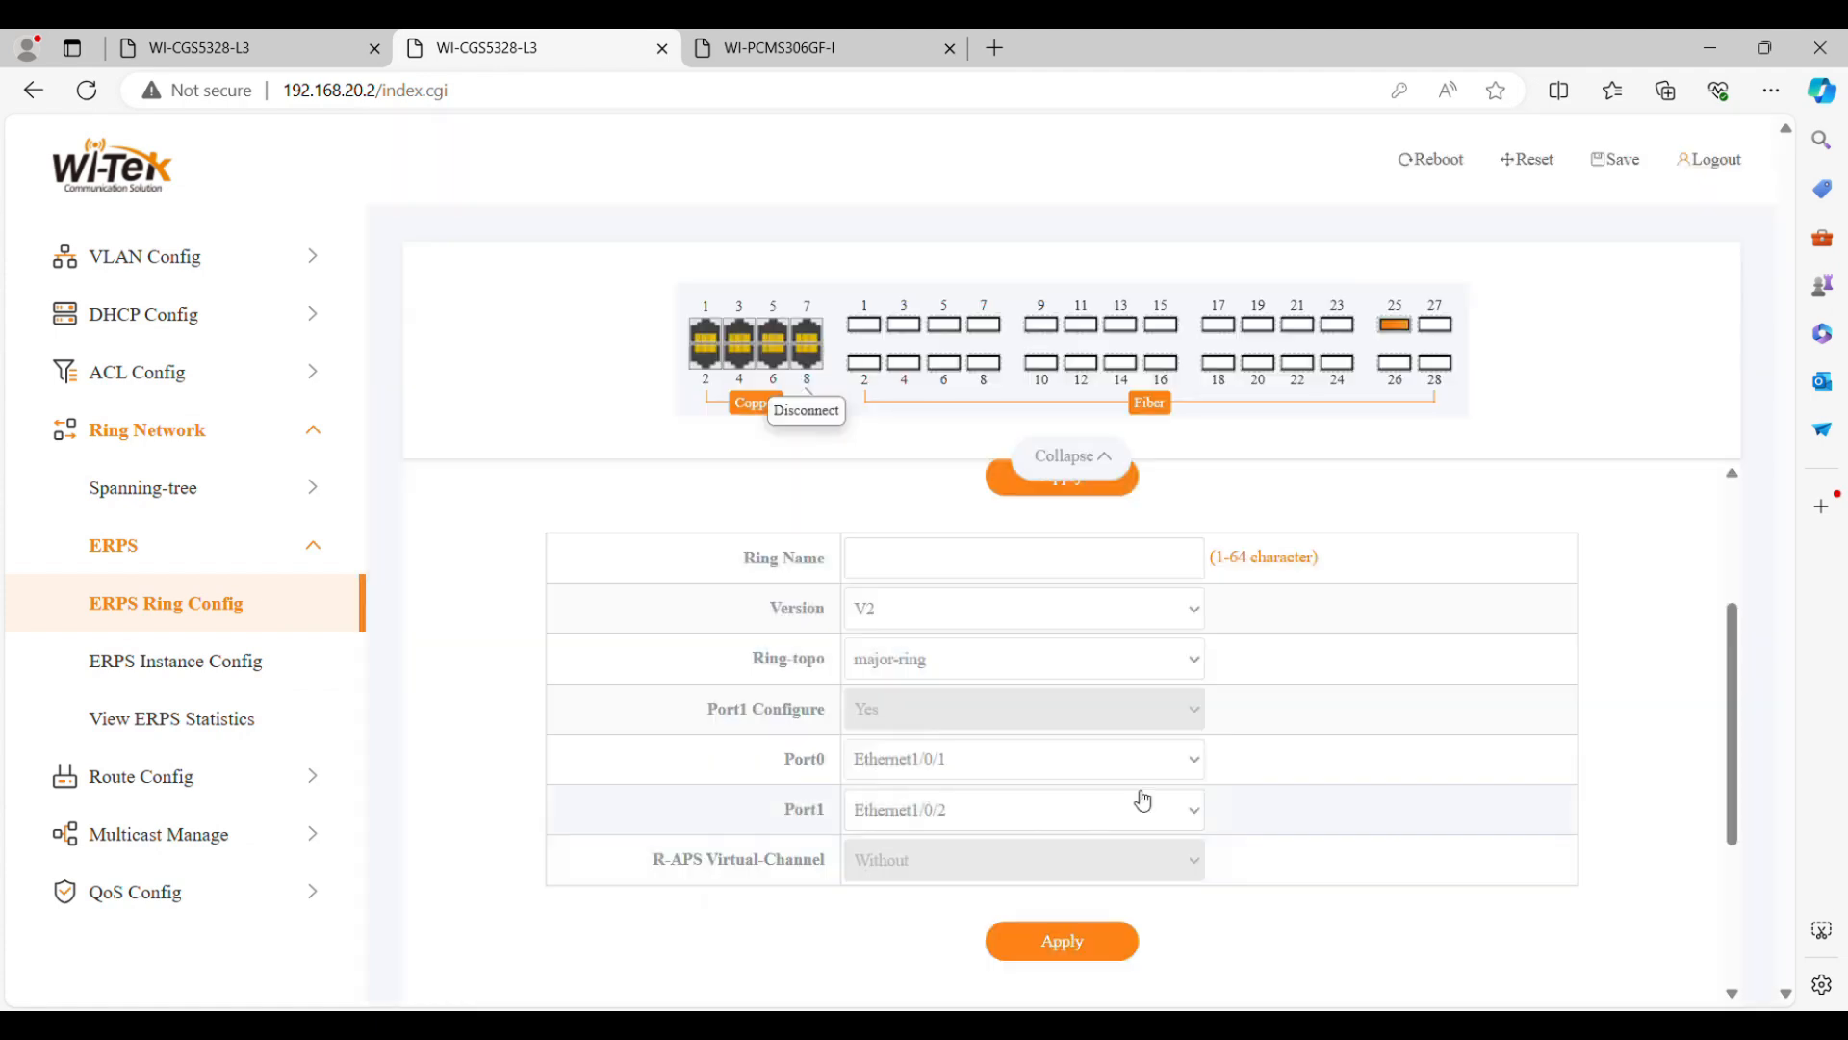
{"action": "scroll", "coordinate": [1265, 836], "scroll_direction": "down", "scroll_amount": 3}
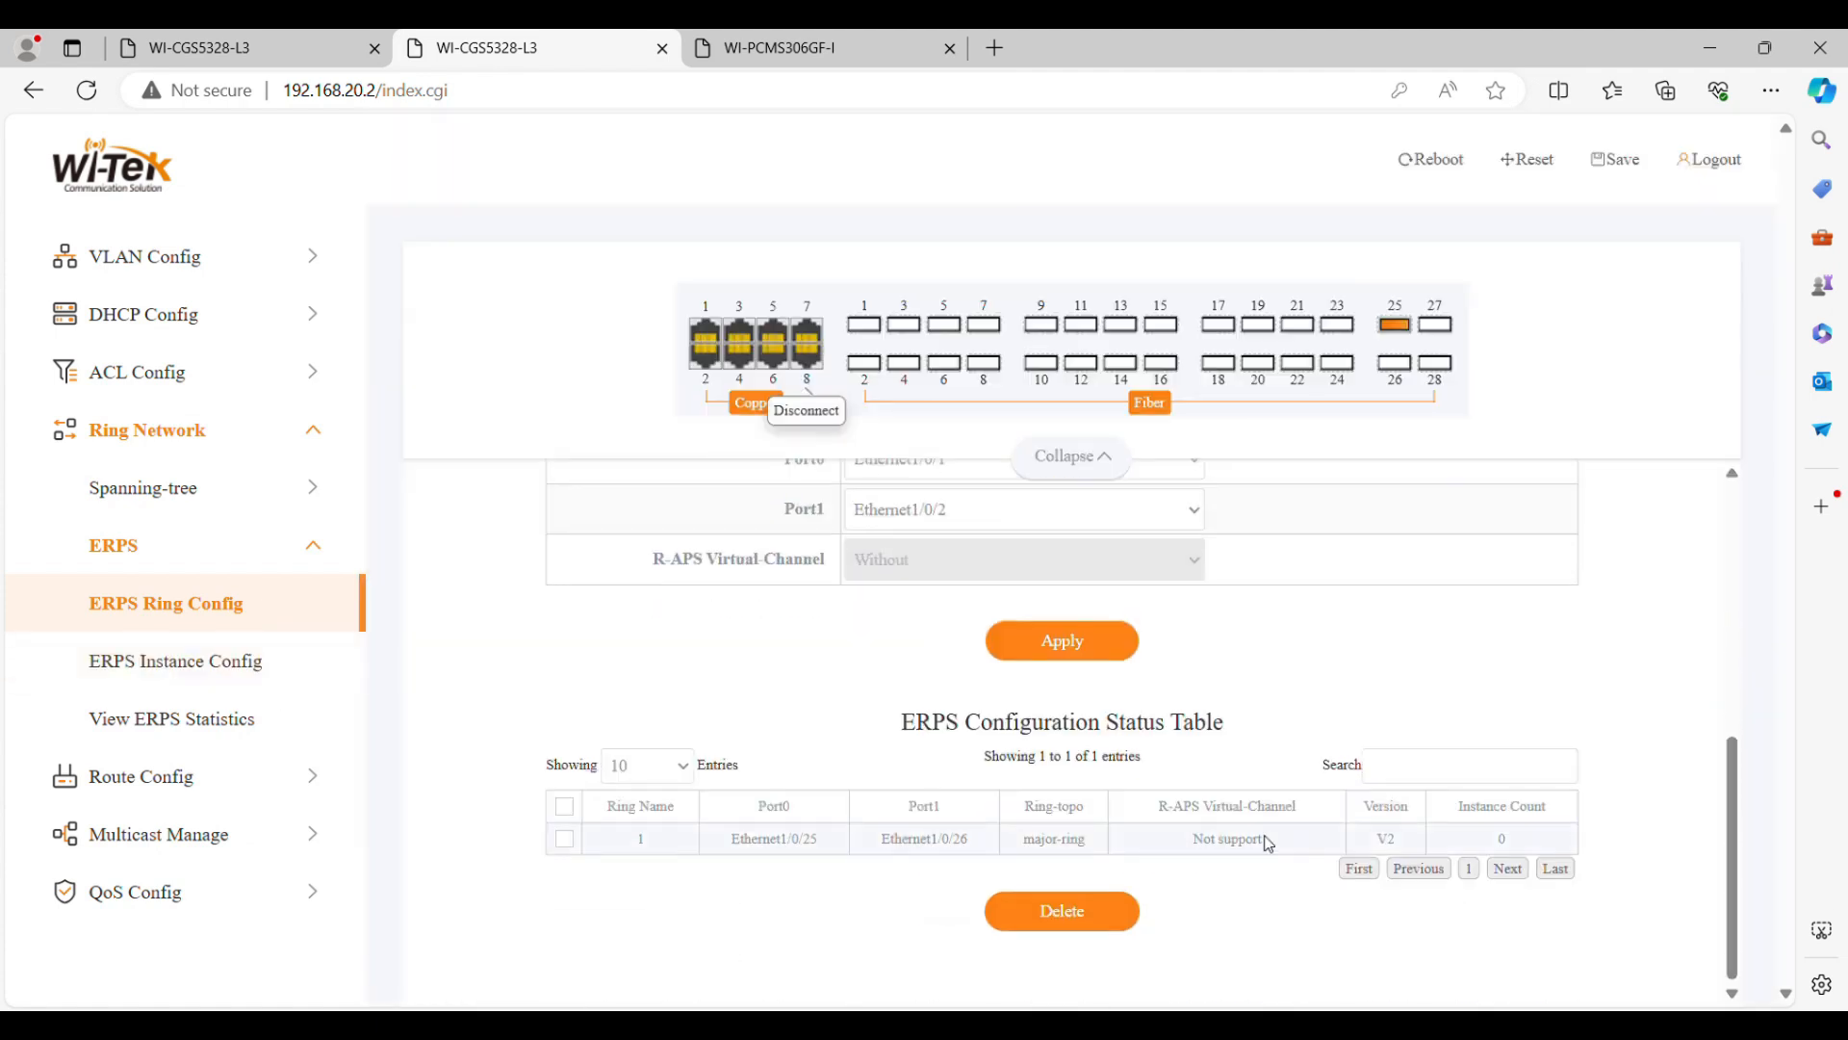
Create the ERPS instance on switch B for ring 1 with instance ID 1, control VLAN0010 and protected instance 1, keeping both port roles Common
{"action": "left_click", "coordinate": [269, 662]}
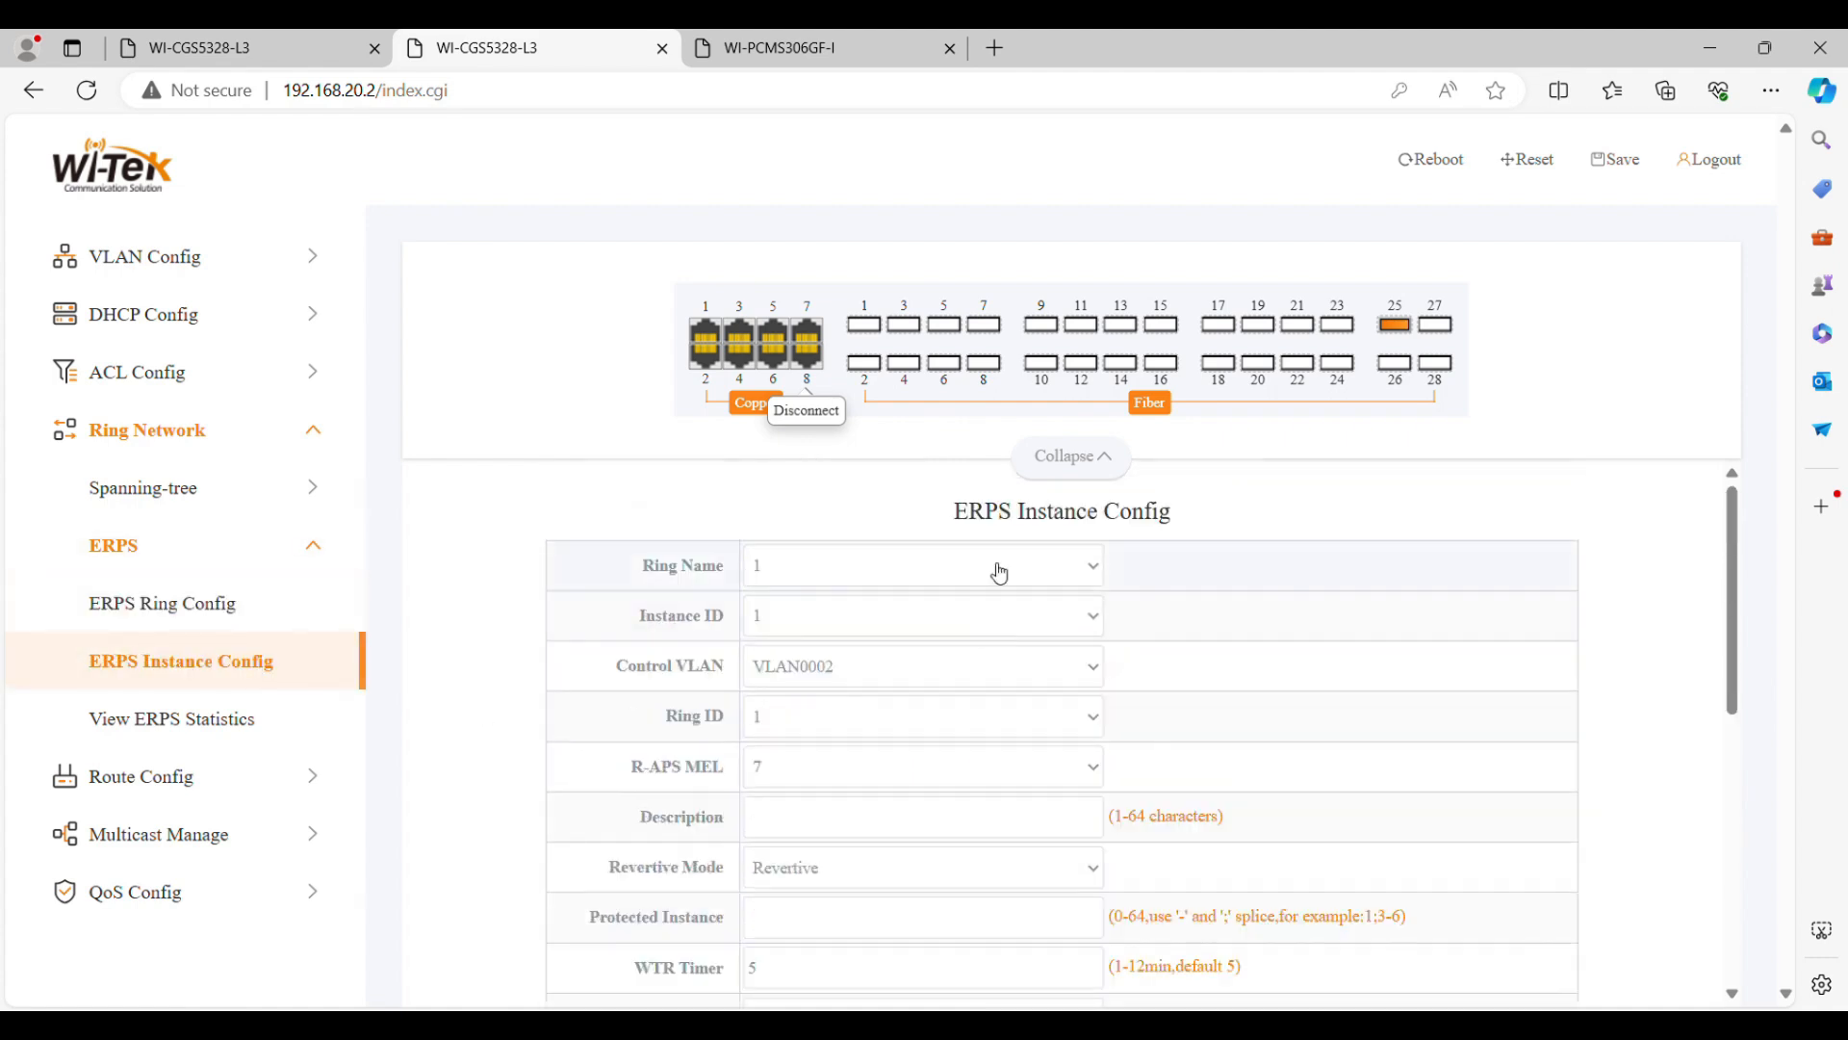
{"action": "scroll", "coordinate": [895, 744], "scroll_direction": "down", "scroll_amount": 1}
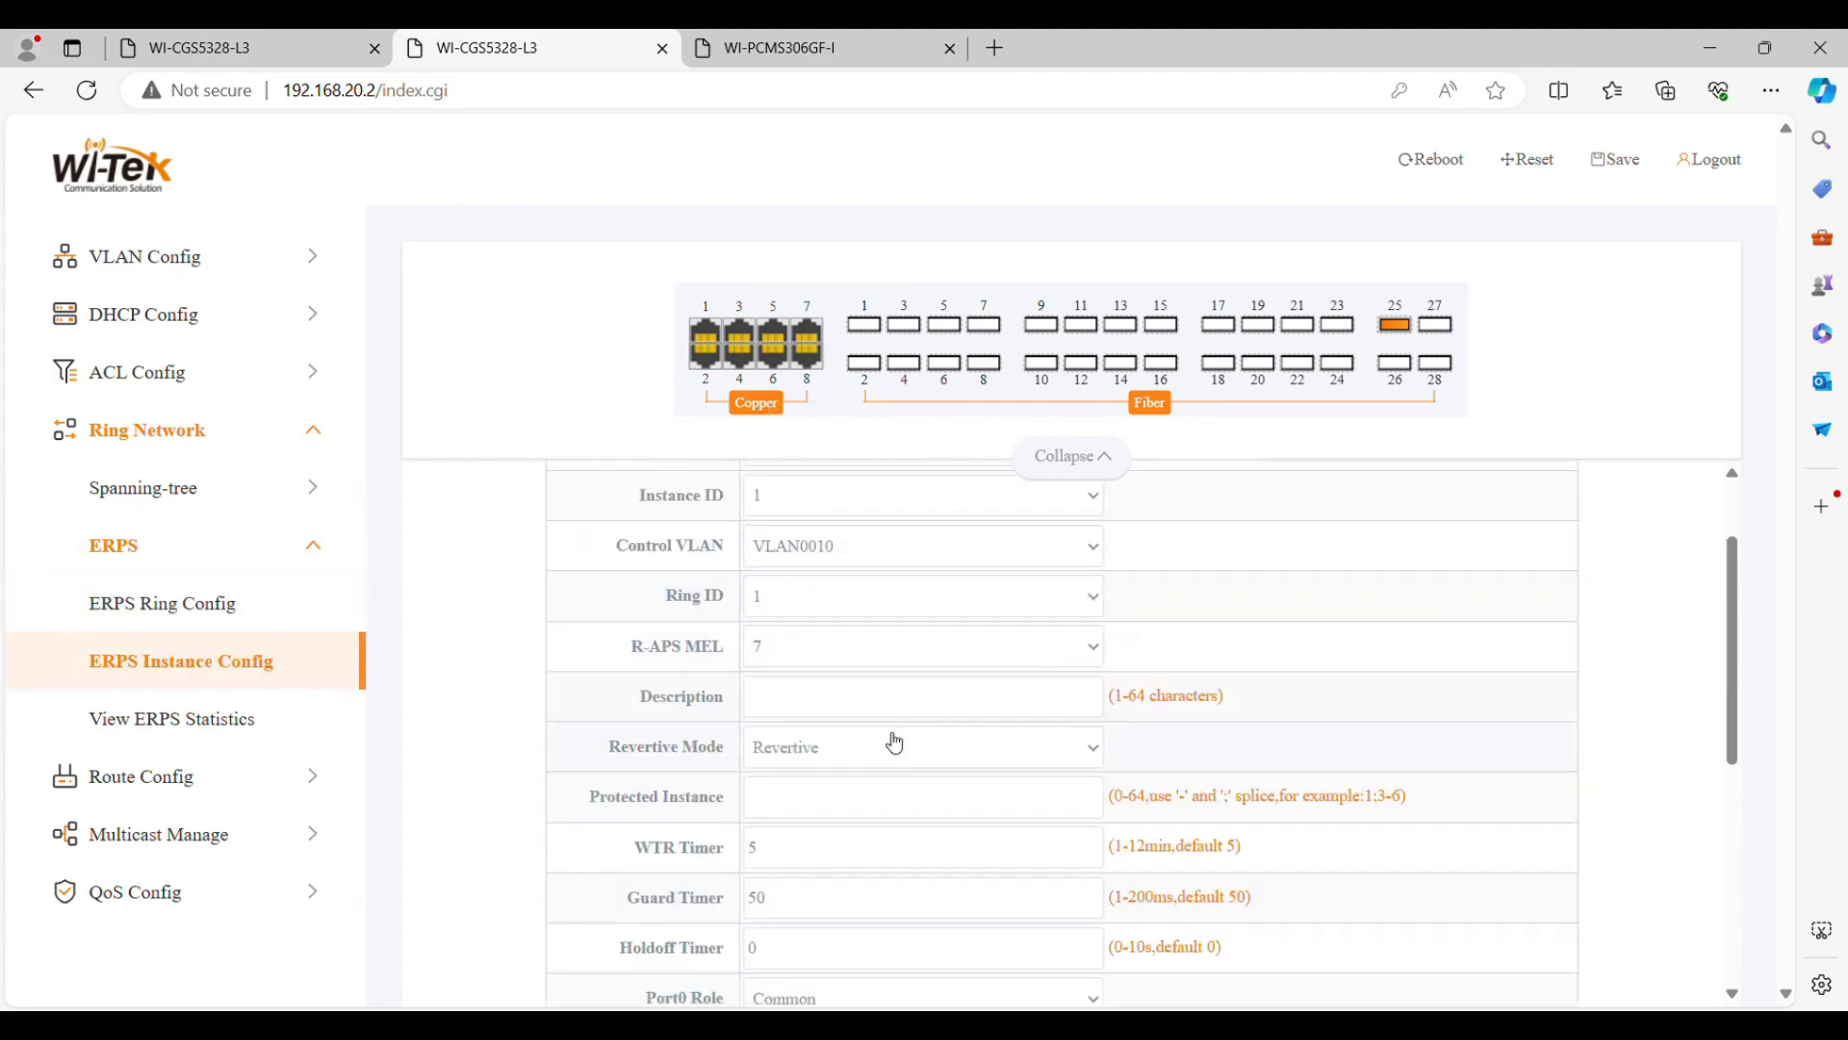
{"action": "type", "text": "1"}
{"action": "scroll", "coordinate": [896, 815], "scroll_direction": "down", "scroll_amount": 1}
{"action": "scroll", "coordinate": [885, 790], "scroll_direction": "up", "scroll_amount": 1}
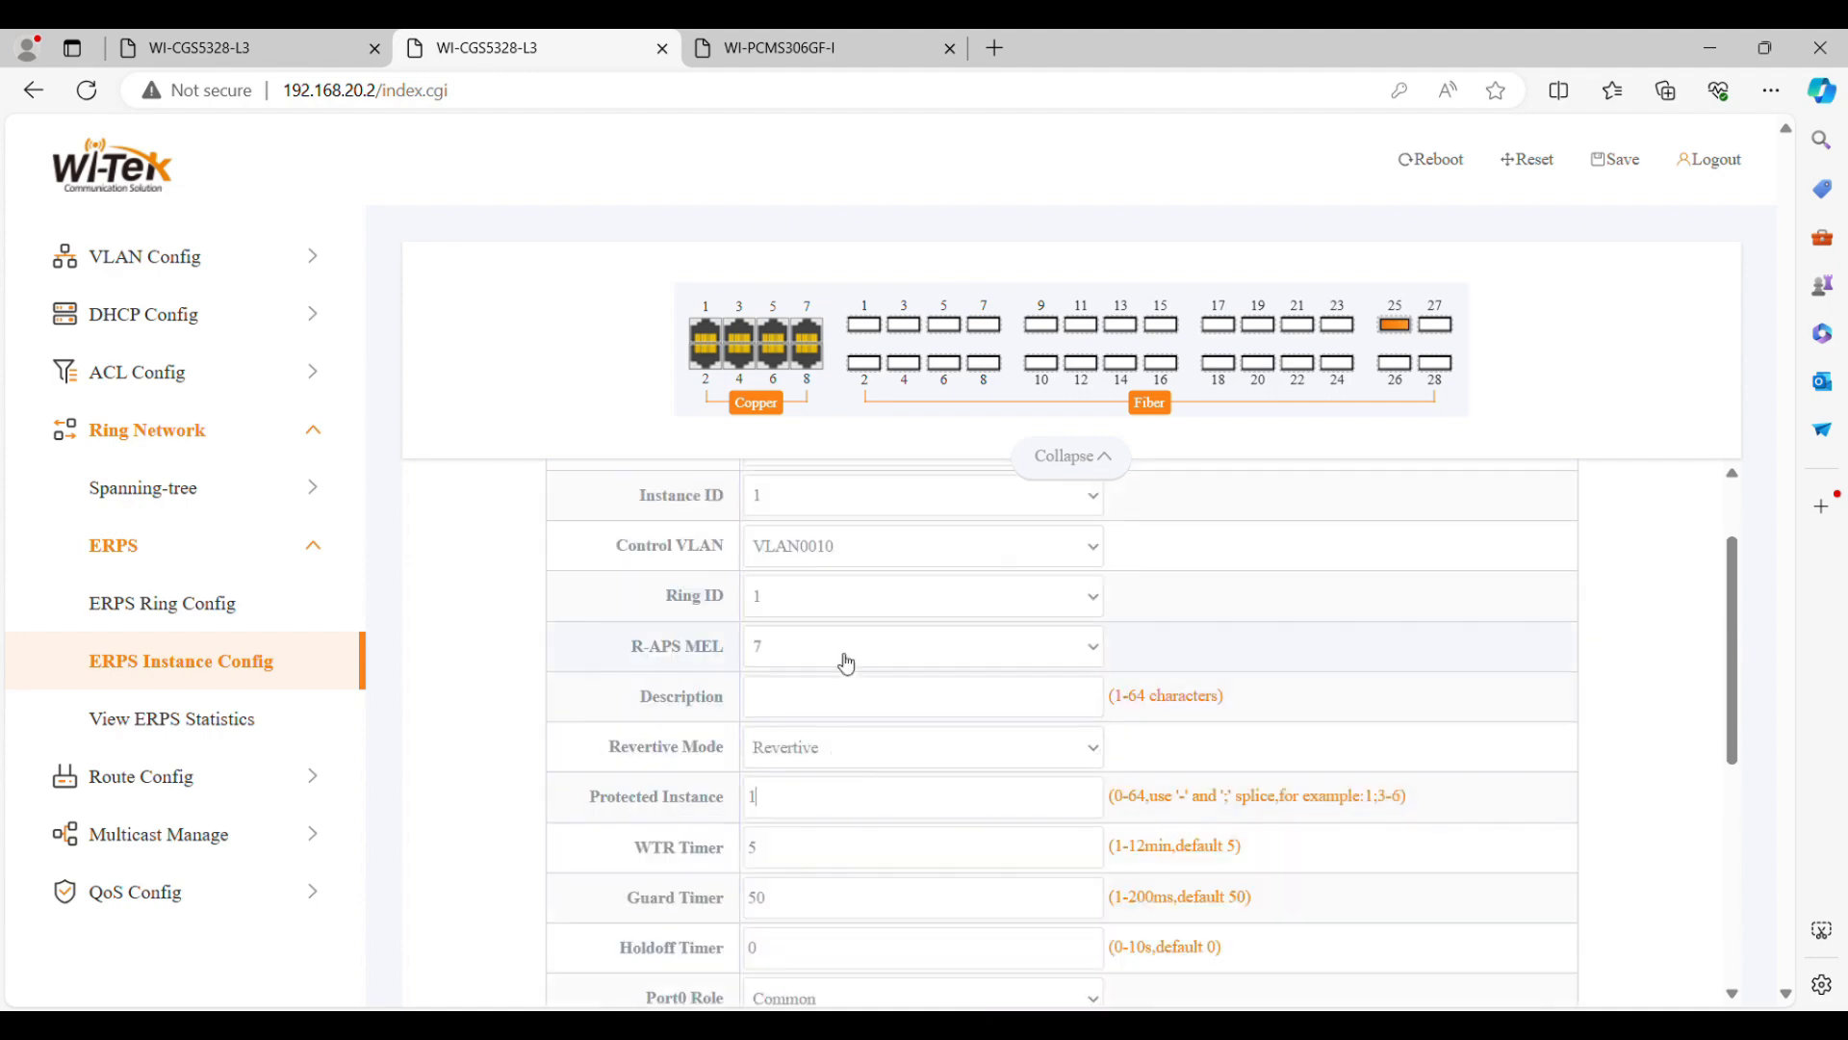
{"action": "scroll", "coordinate": [1135, 917], "scroll_direction": "down", "scroll_amount": 4}
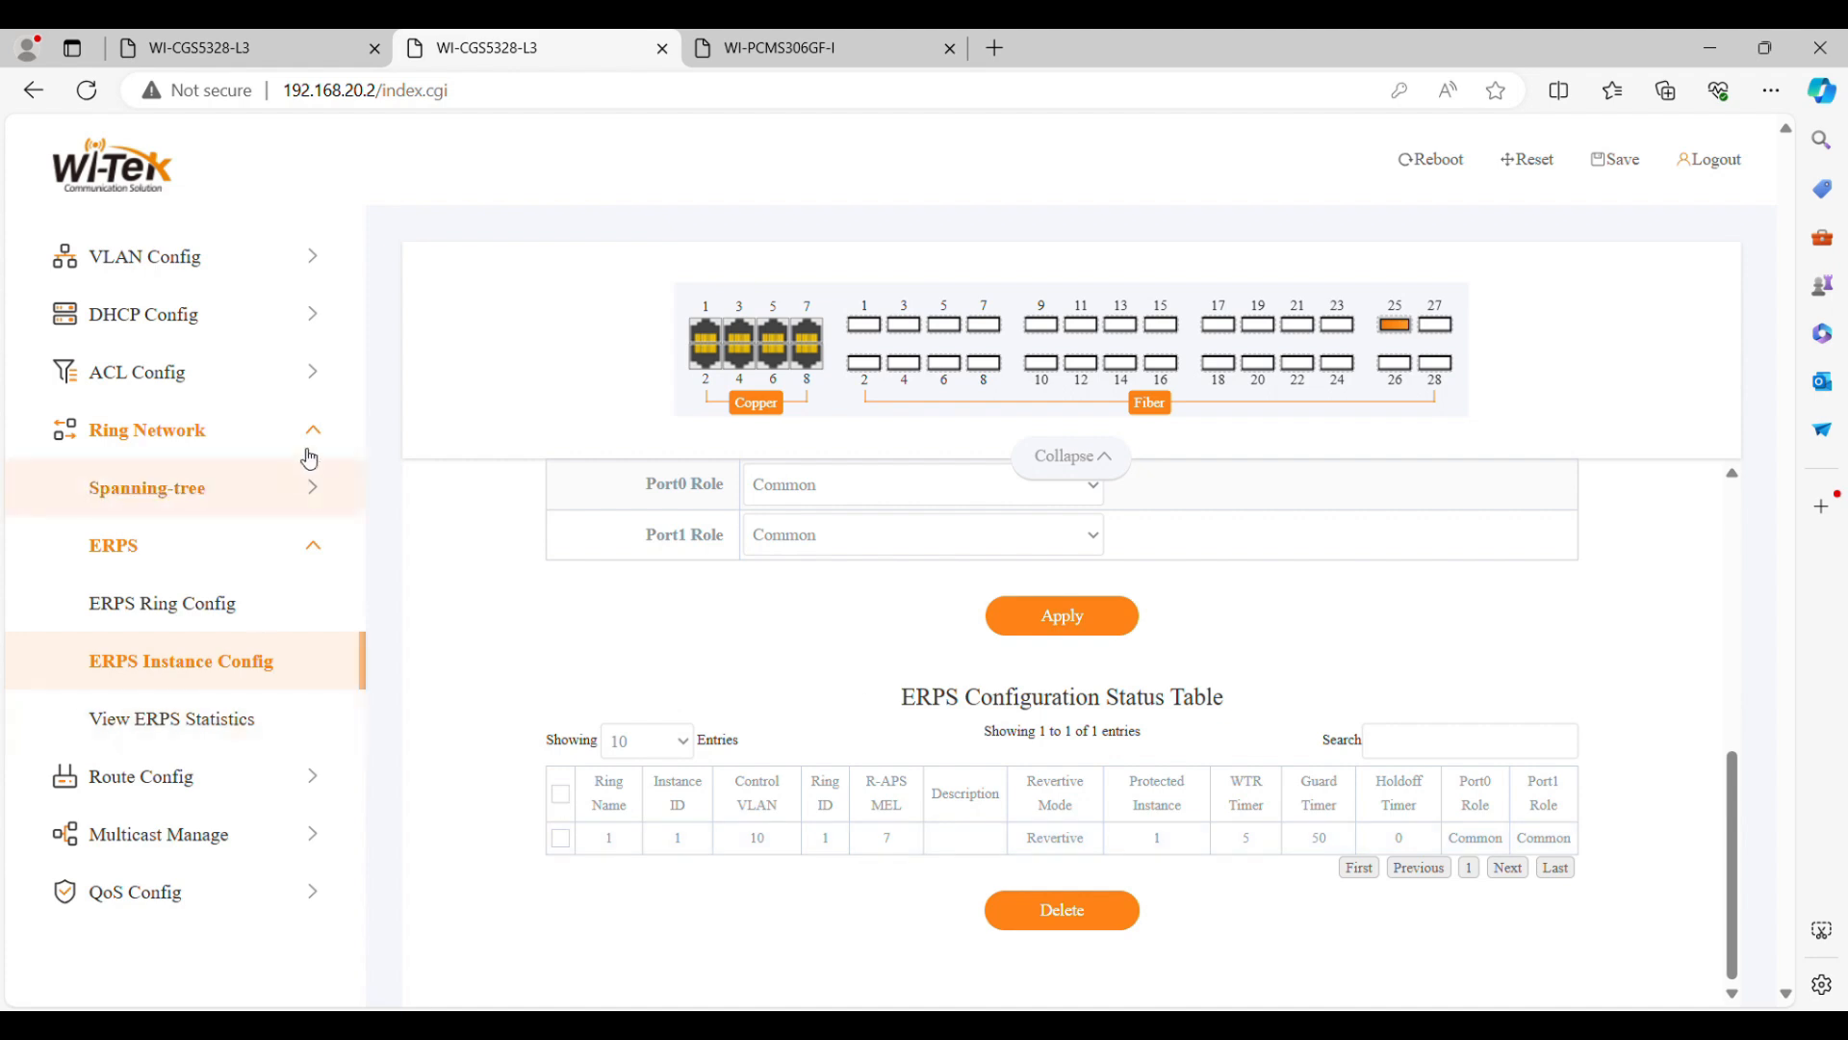
Switch to switch C (192.168.20.3) and enable ERPS with Tcn-propagation set to ERPS, applying the change
{"action": "left_click", "coordinate": [741, 48]}
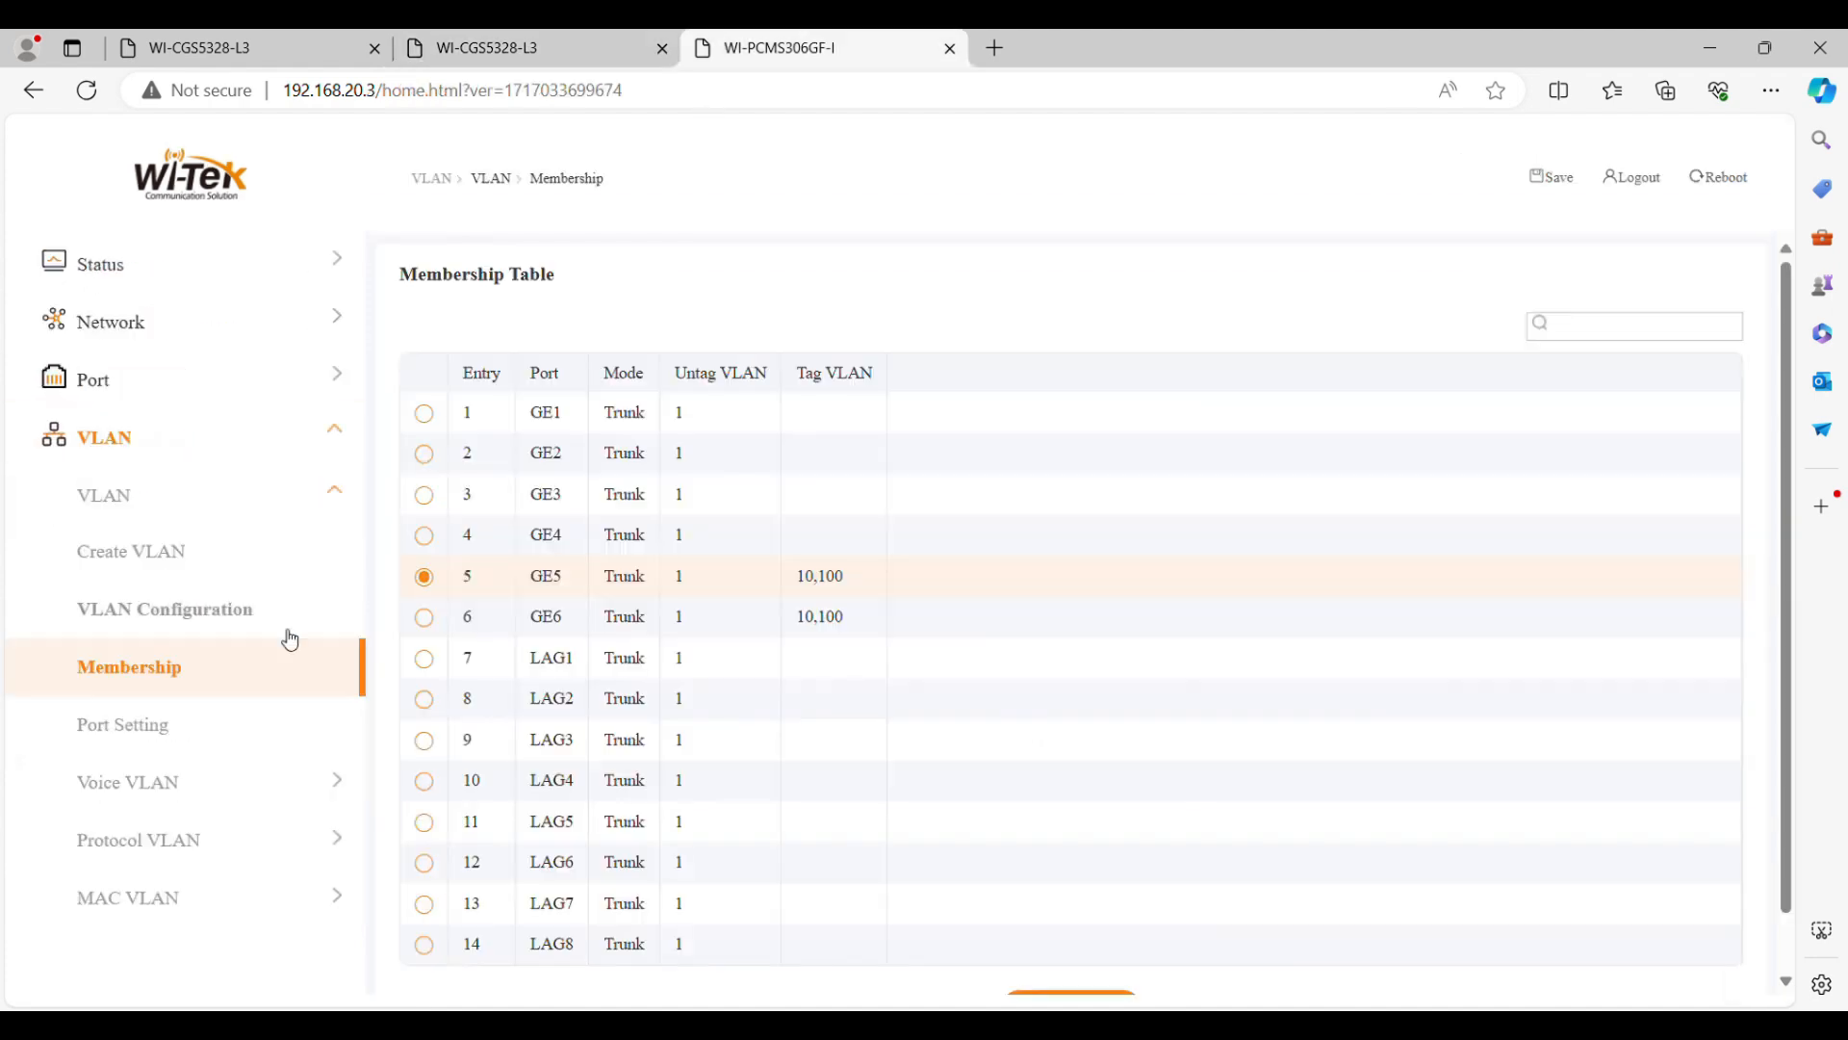
{"action": "left_click", "coordinate": [256, 437]}
{"action": "left_click", "coordinate": [206, 616]}
{"action": "left_click", "coordinate": [584, 428]}
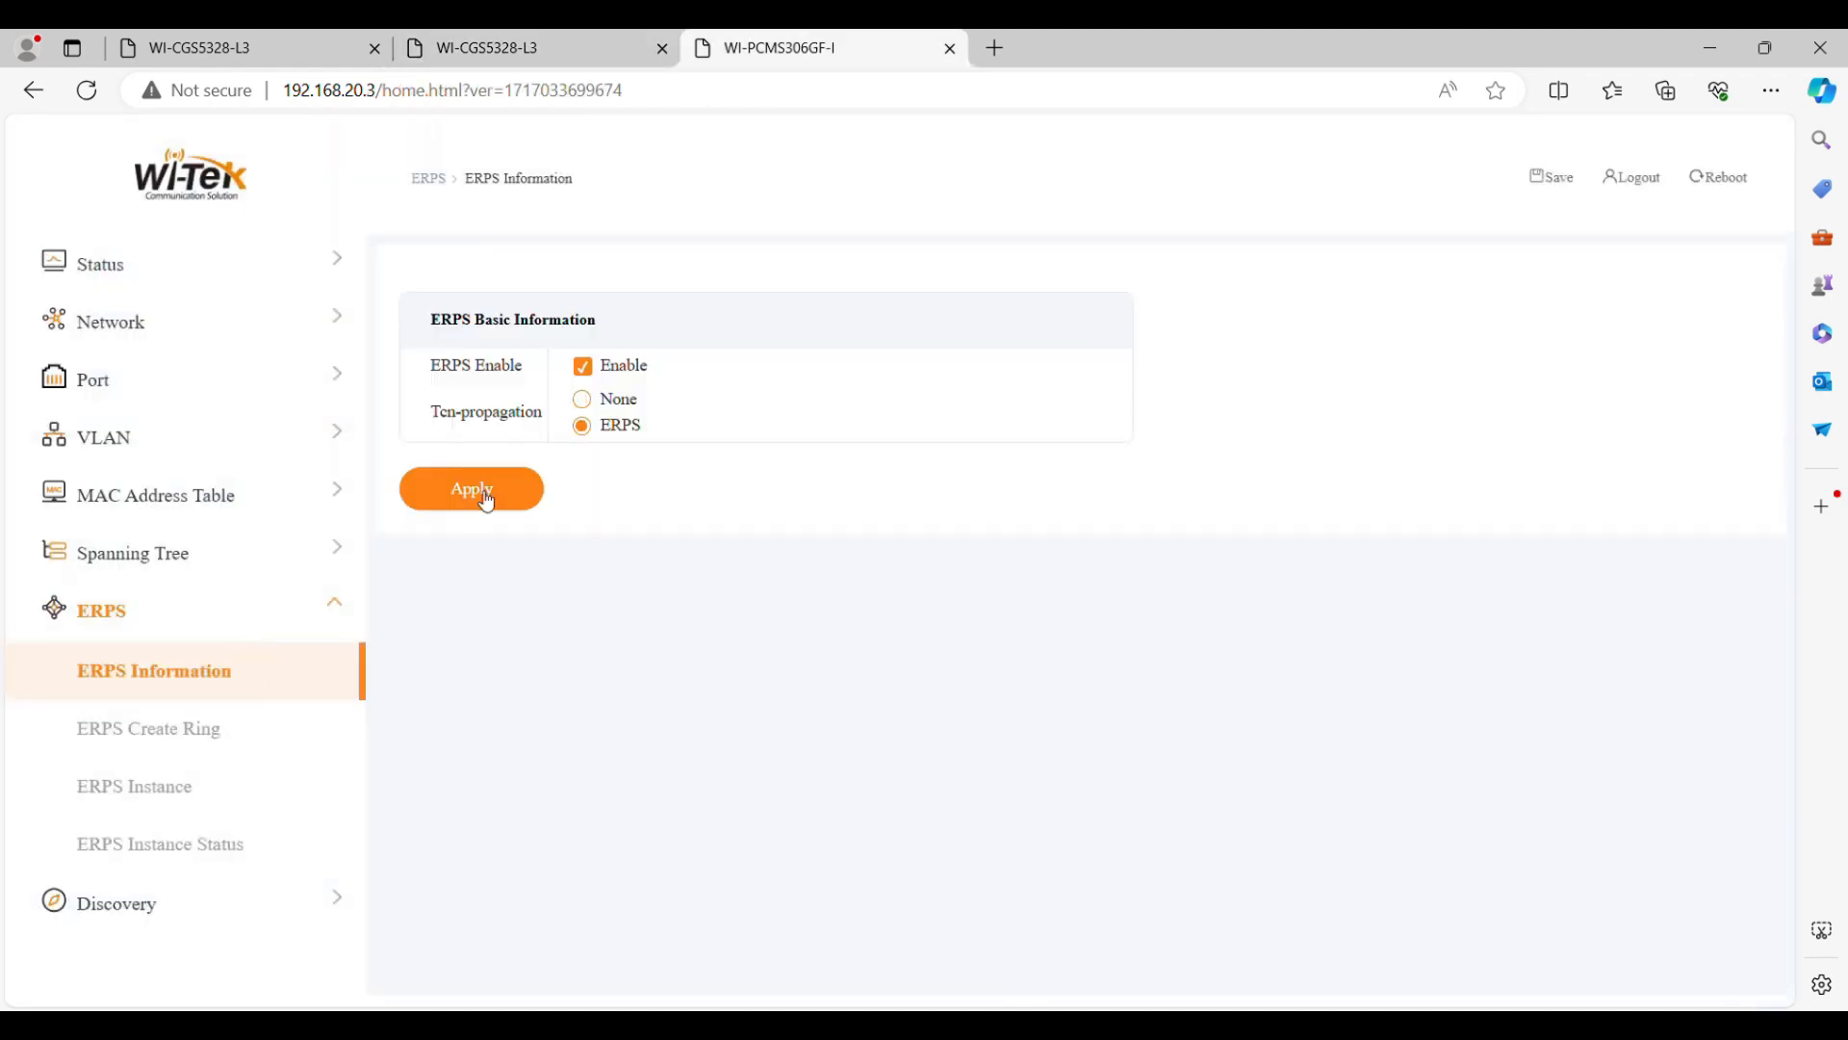
{"action": "left_click", "coordinate": [487, 503]}
Create ERPS ring 1 on switch C as a V2 major-ring with Port0 GE5 and Port1 GE6
{"action": "left_click", "coordinate": [254, 741]}
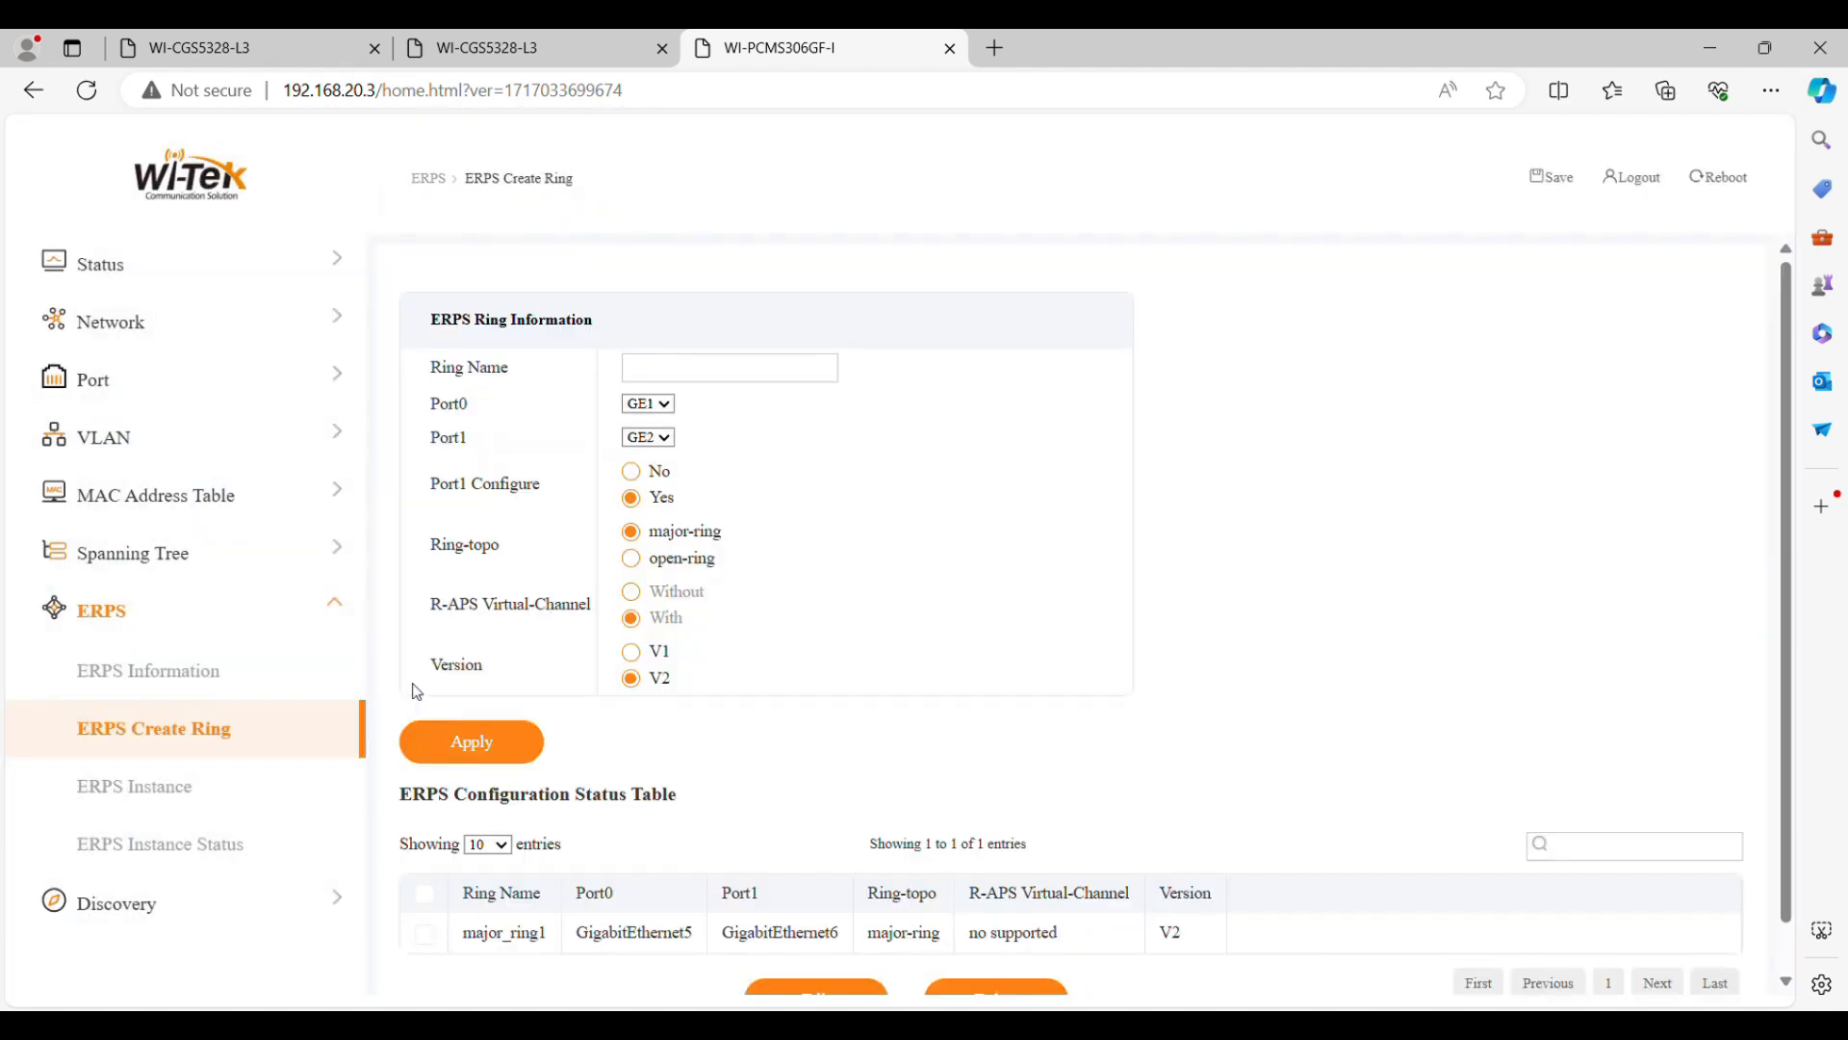
{"action": "left_click", "coordinate": [754, 378]}
{"action": "type", "text": "1"}
{"action": "left_click", "coordinate": [658, 405]}
{"action": "left_click", "coordinate": [642, 500]}
{"action": "left_click", "coordinate": [660, 438]}
{"action": "left_click", "coordinate": [658, 554]}
{"action": "left_click", "coordinate": [490, 750]}
{"action": "scroll", "coordinate": [878, 759], "scroll_direction": "down", "scroll_amount": 1}
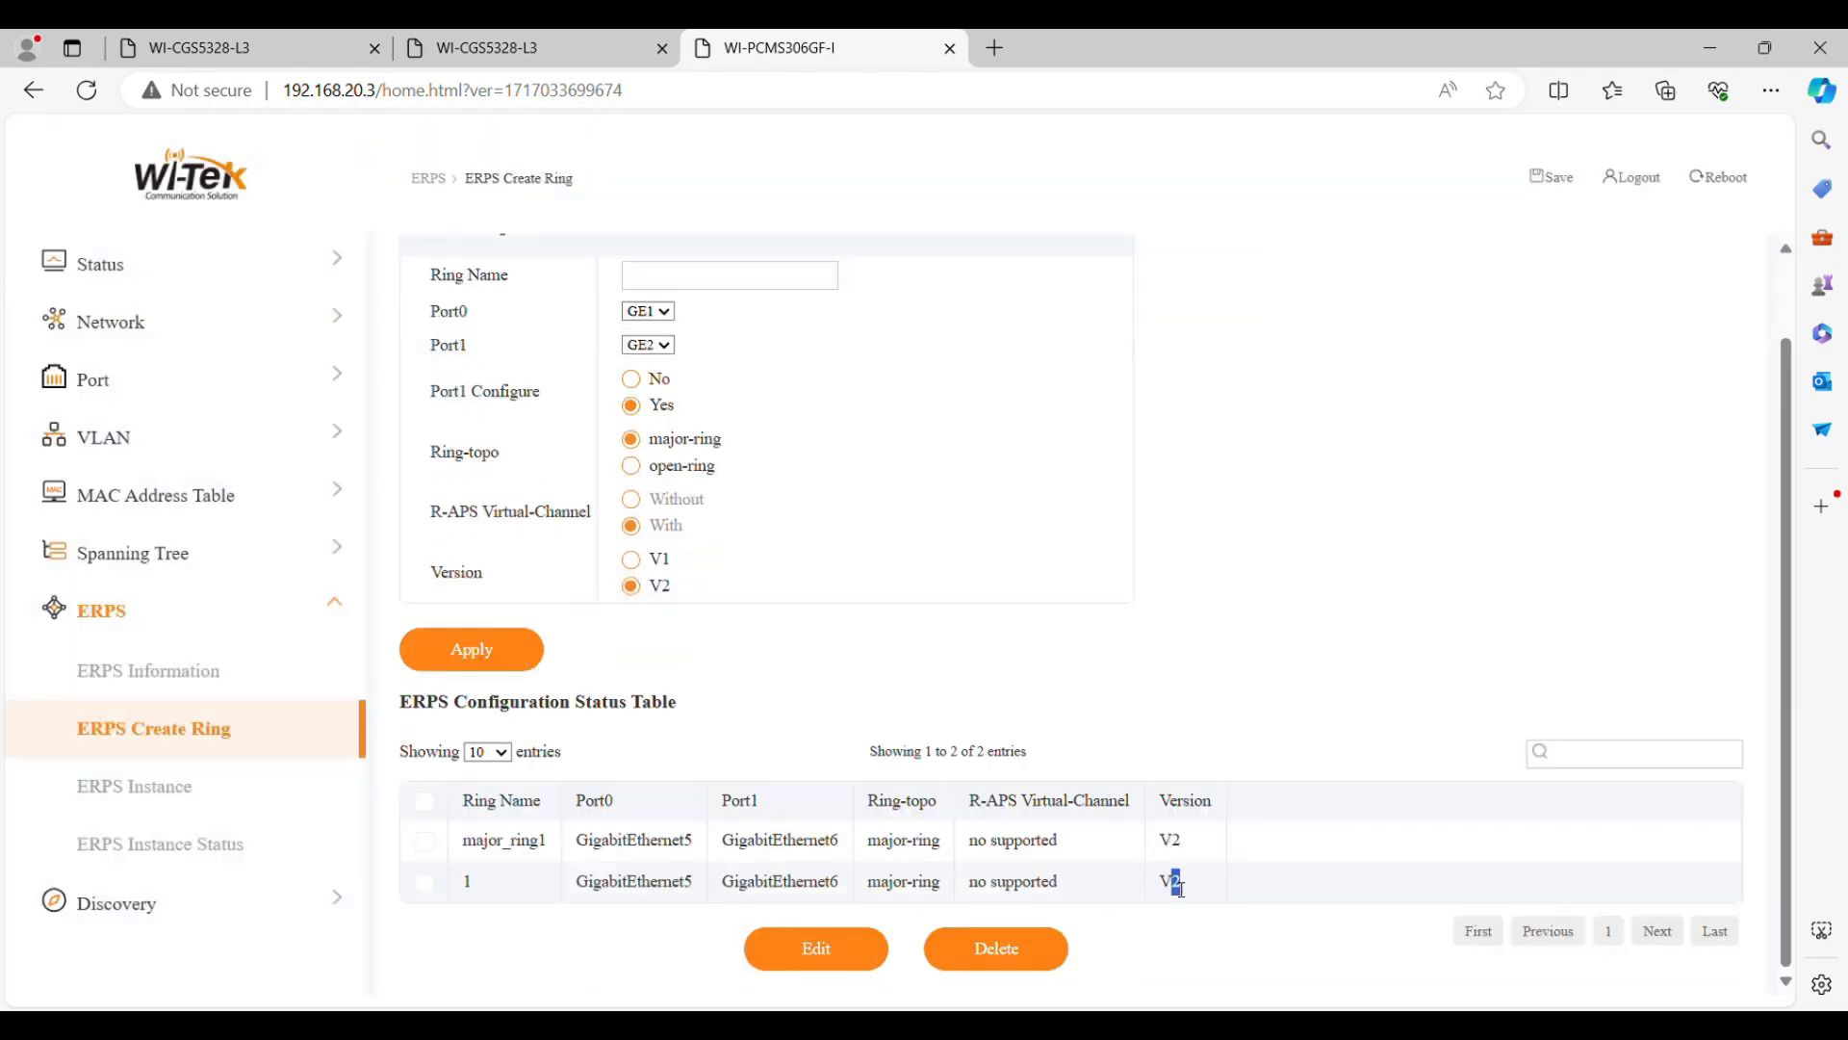
Fill in a new ERPS instance on switch C for ring 1 with instance ID 1, control VLAN 10 and Protect ID 1
{"action": "left_click", "coordinate": [219, 799]}
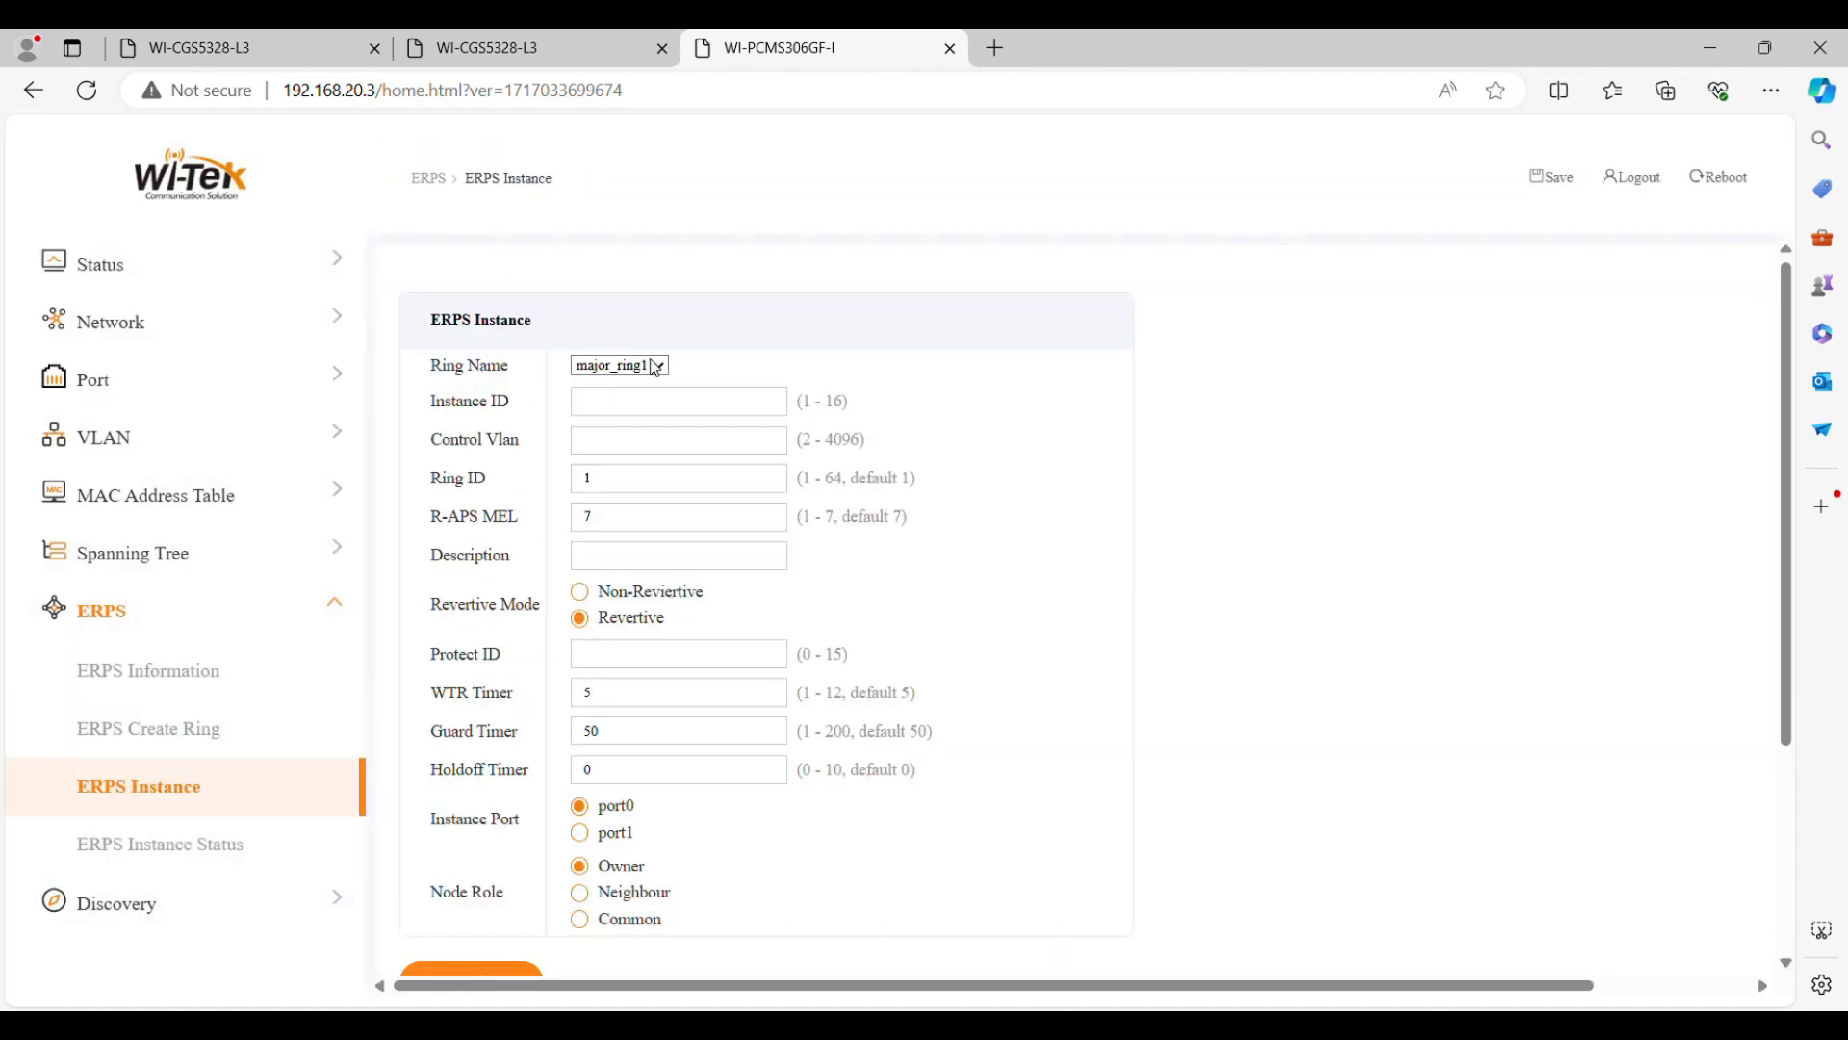
{"action": "left_click", "coordinate": [657, 369]}
{"action": "left_click", "coordinate": [639, 408]}
{"action": "left_click", "coordinate": [647, 414]}
{"action": "type", "text": "1"}
{"action": "left_click", "coordinate": [672, 443]}
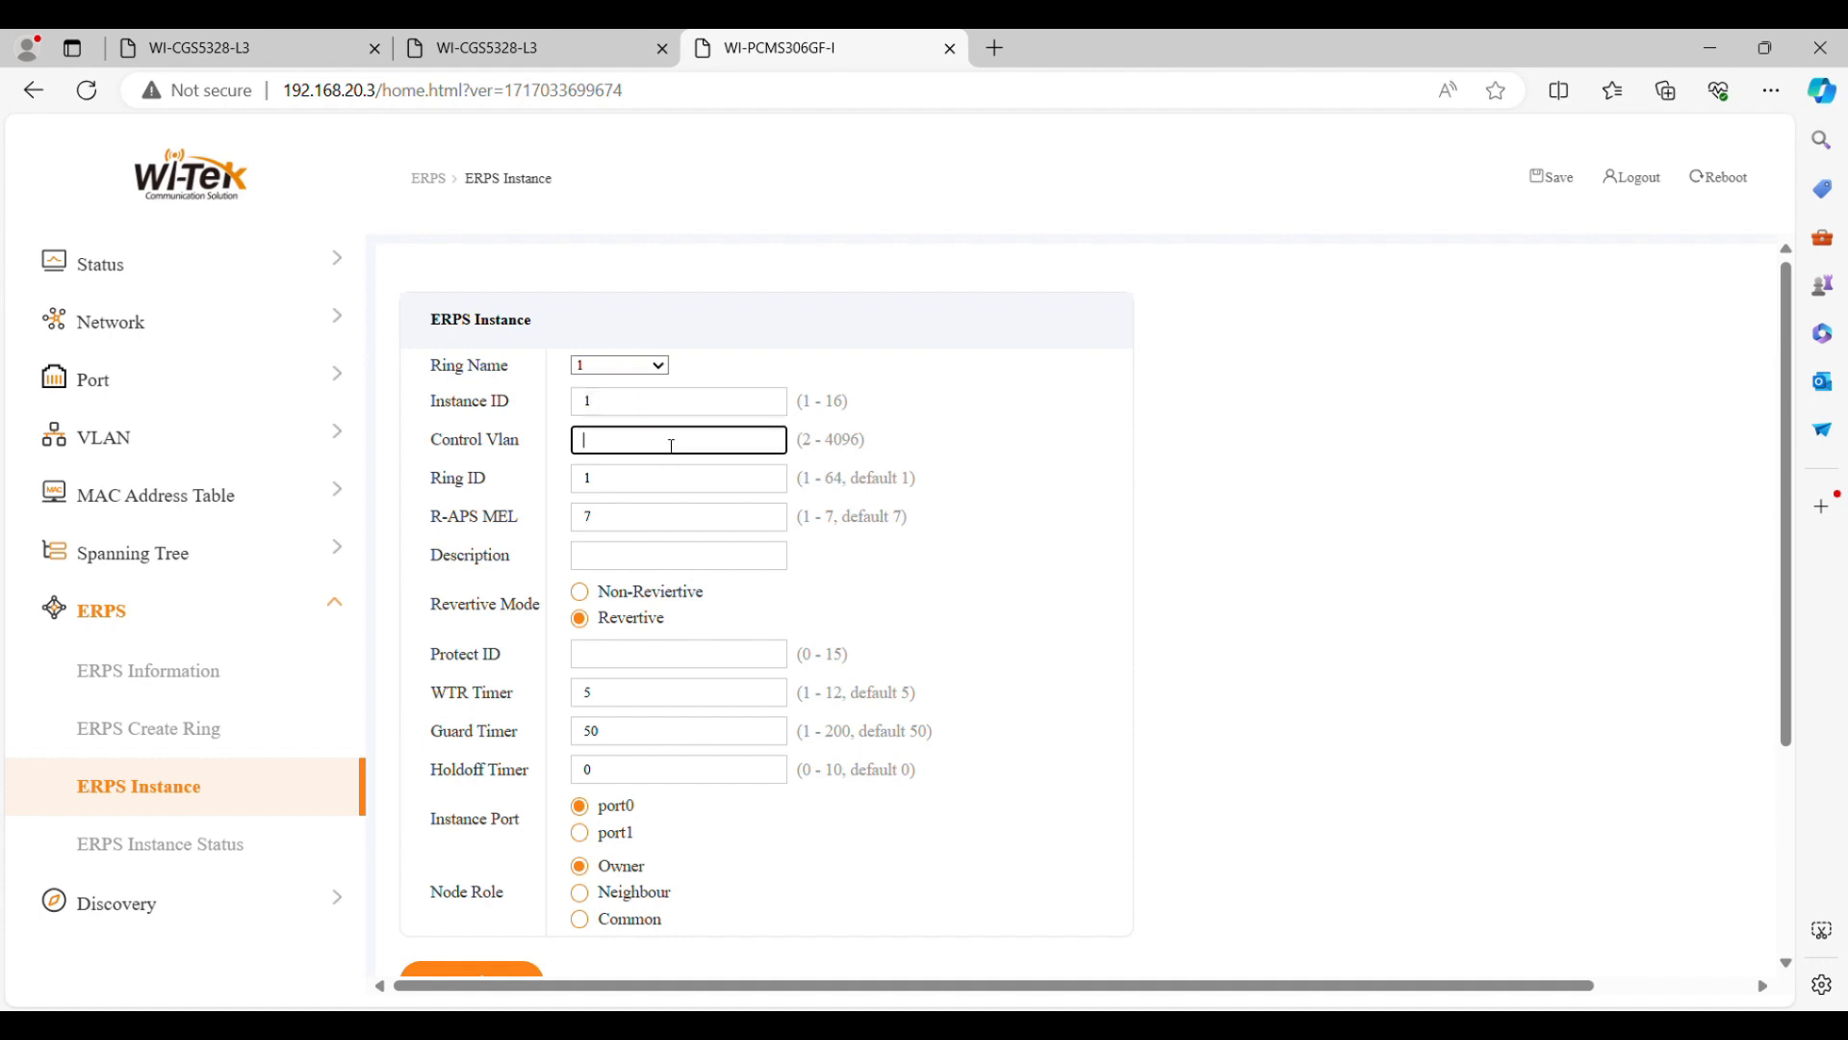
{"action": "left_click", "coordinate": [645, 663]}
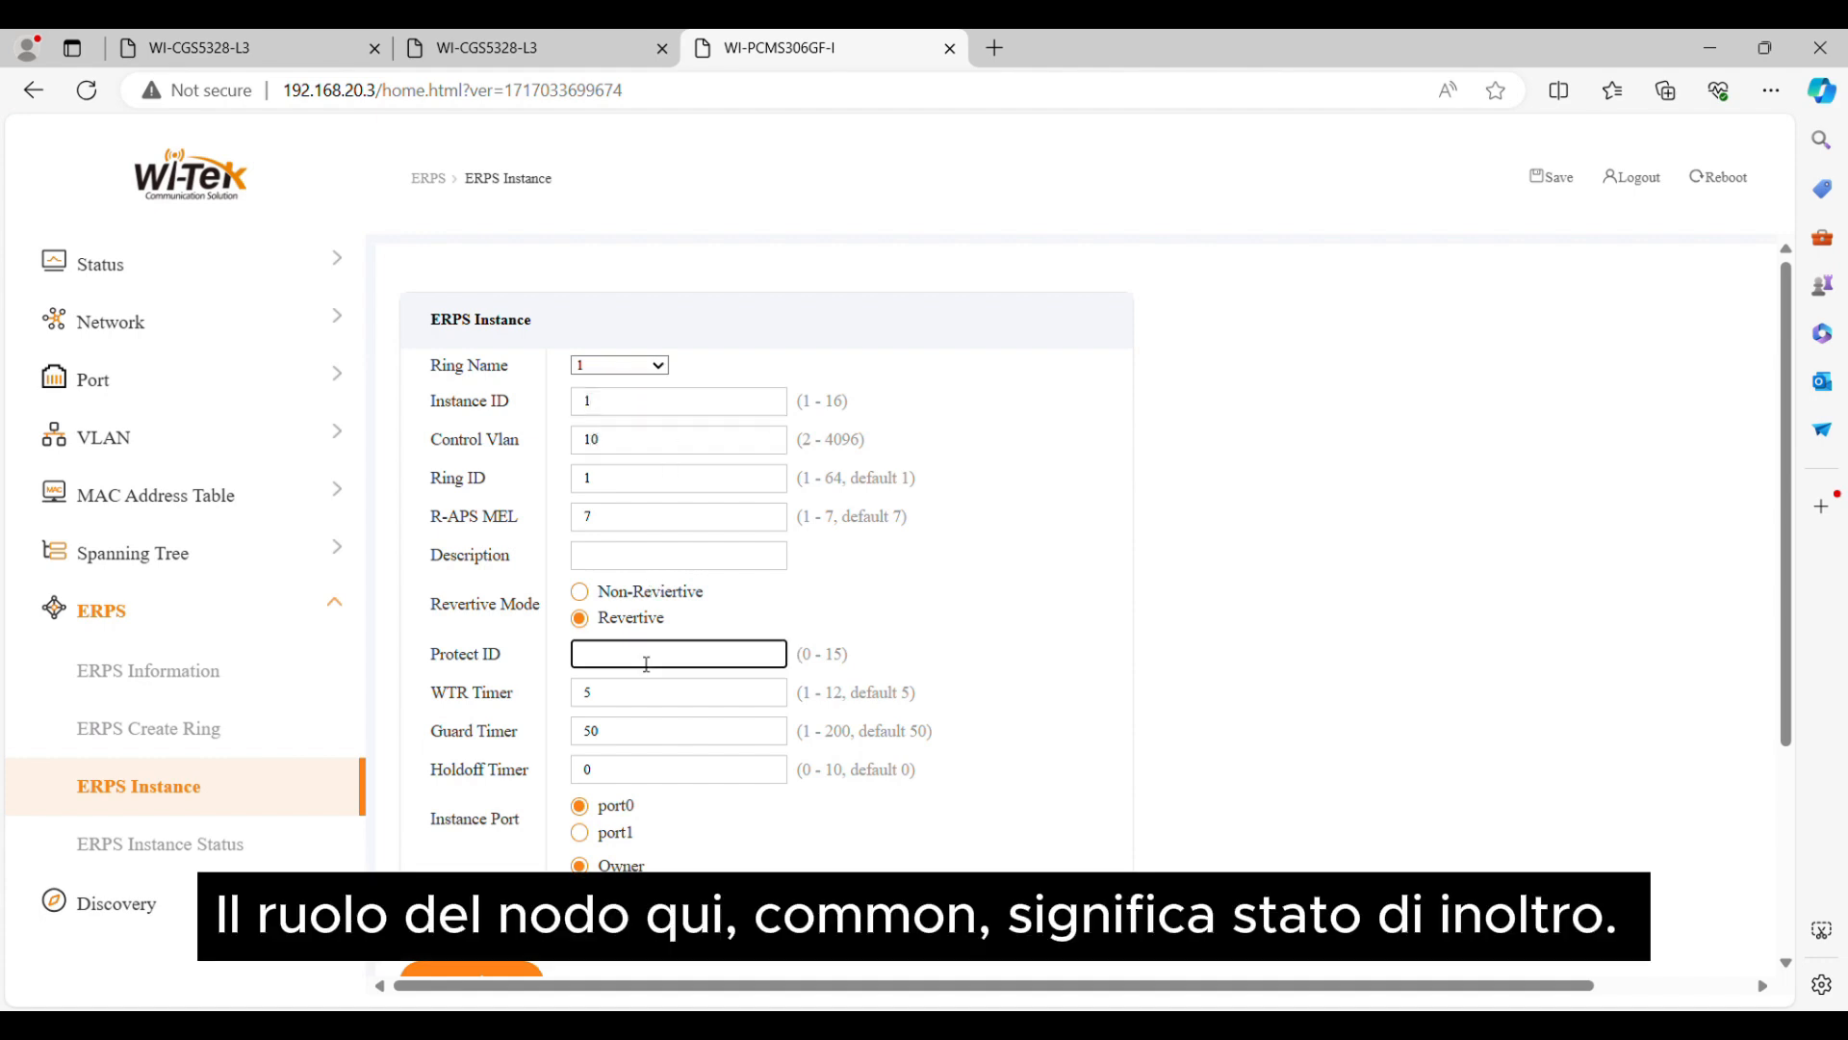
{"action": "type", "text": "1"}
{"action": "left_click", "coordinate": [1084, 622]}
Apply switch C's ERPS instance with port0 as the instance port, the Owner node role and default timers
{"action": "scroll", "coordinate": [1038, 639], "scroll_direction": "down", "scroll_amount": 1}
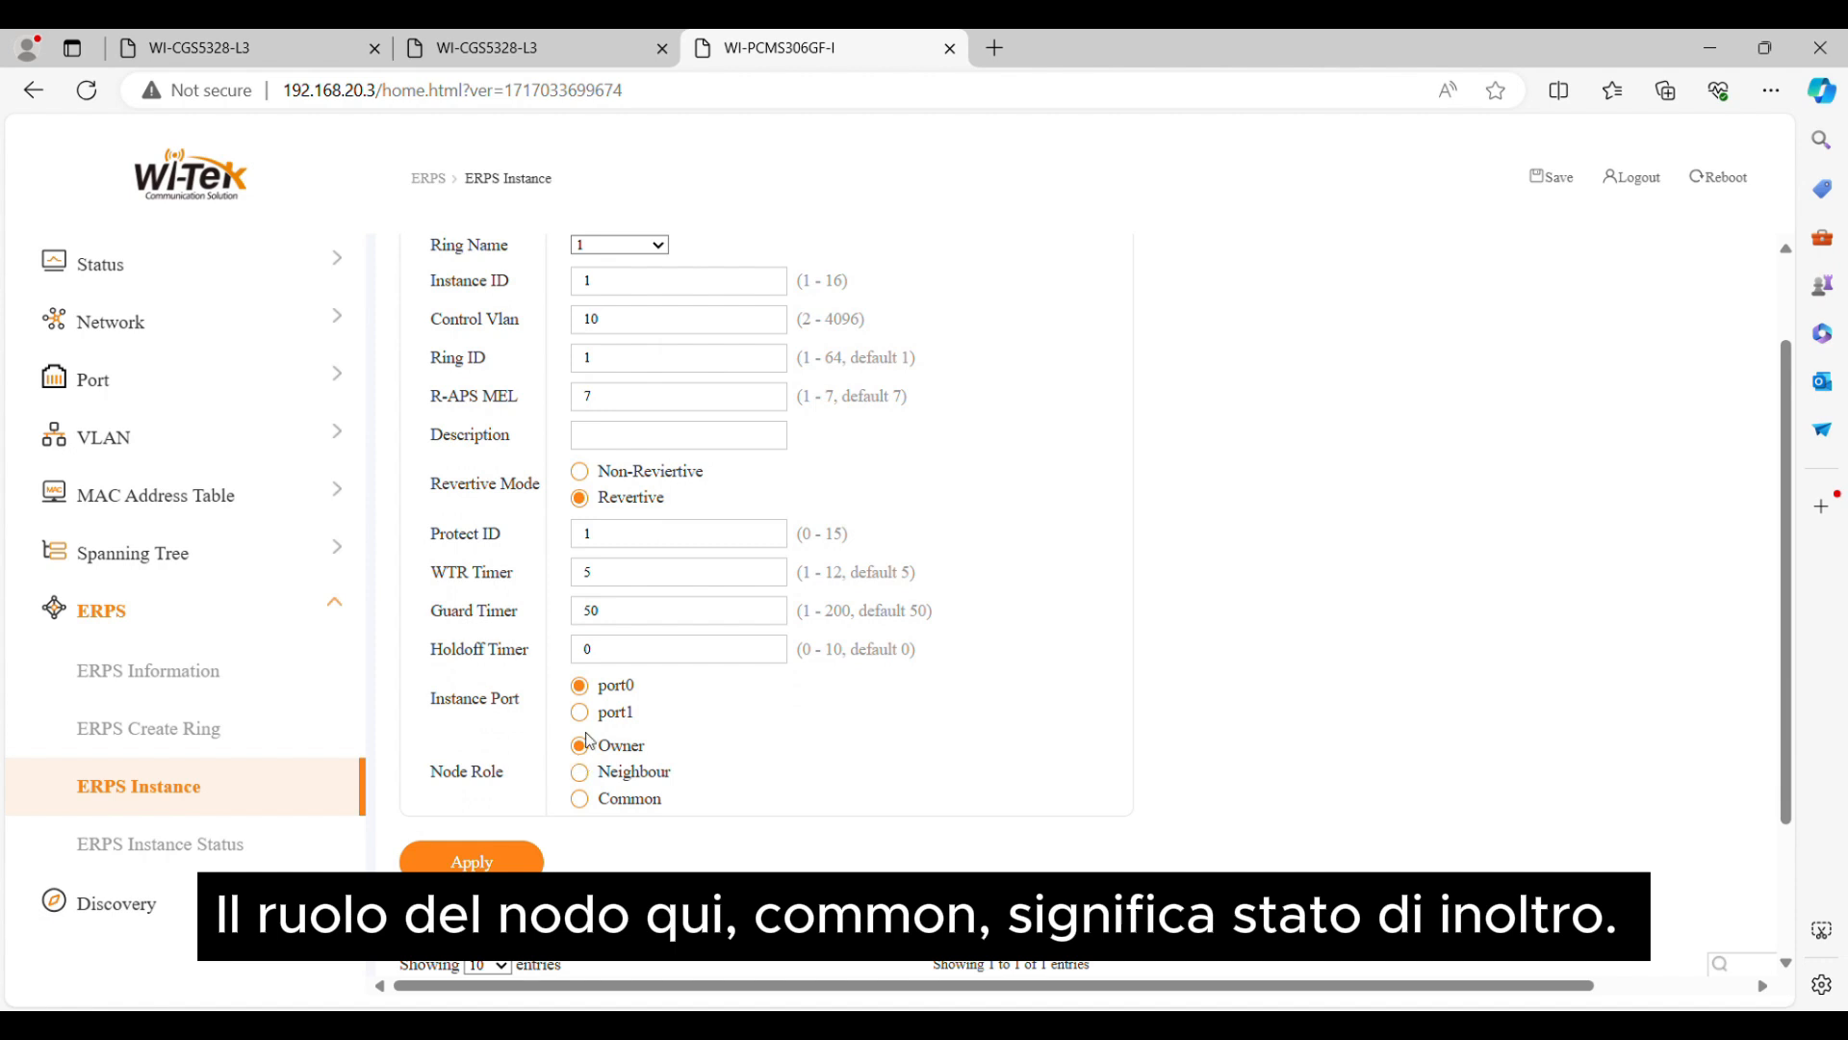
{"action": "scroll", "coordinate": [928, 720], "scroll_direction": "up", "scroll_amount": 1}
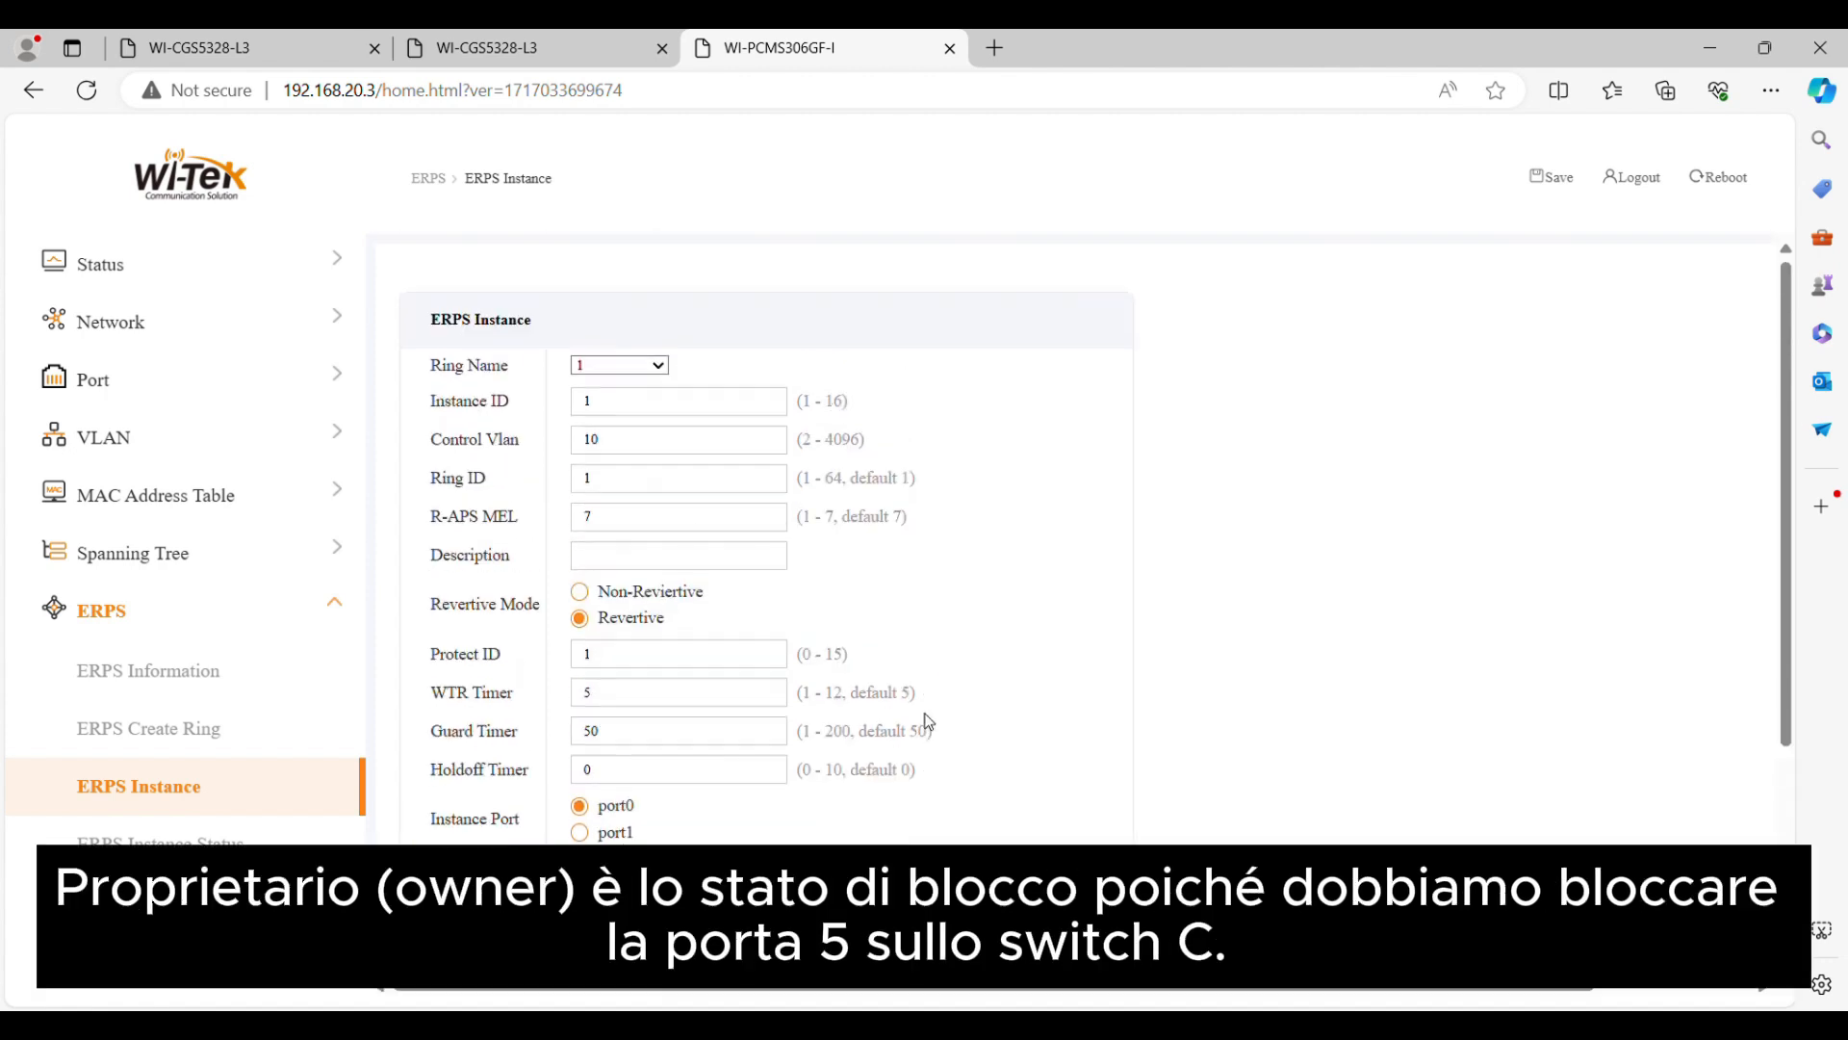
{"action": "scroll", "coordinate": [928, 720], "scroll_direction": "down", "scroll_amount": 1}
{"action": "scroll", "coordinate": [928, 722], "scroll_direction": "down", "scroll_amount": 2}
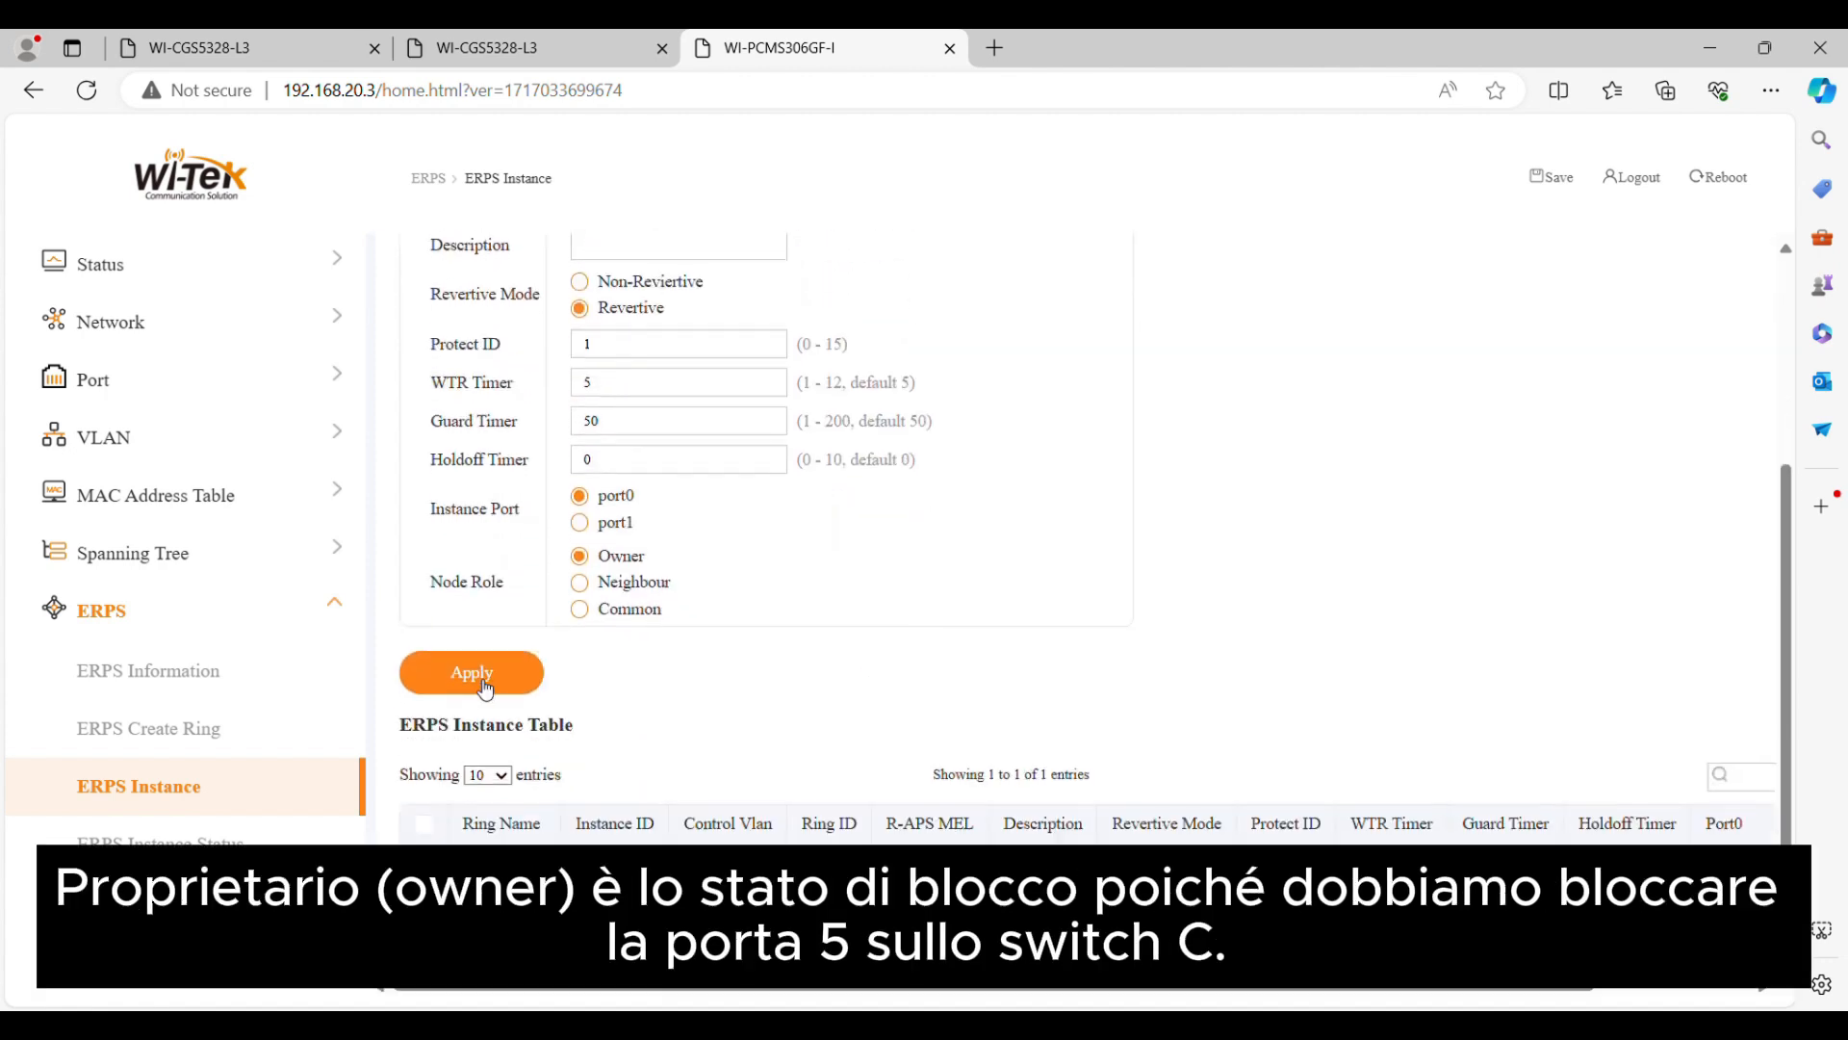
{"action": "left_click", "coordinate": [486, 689]}
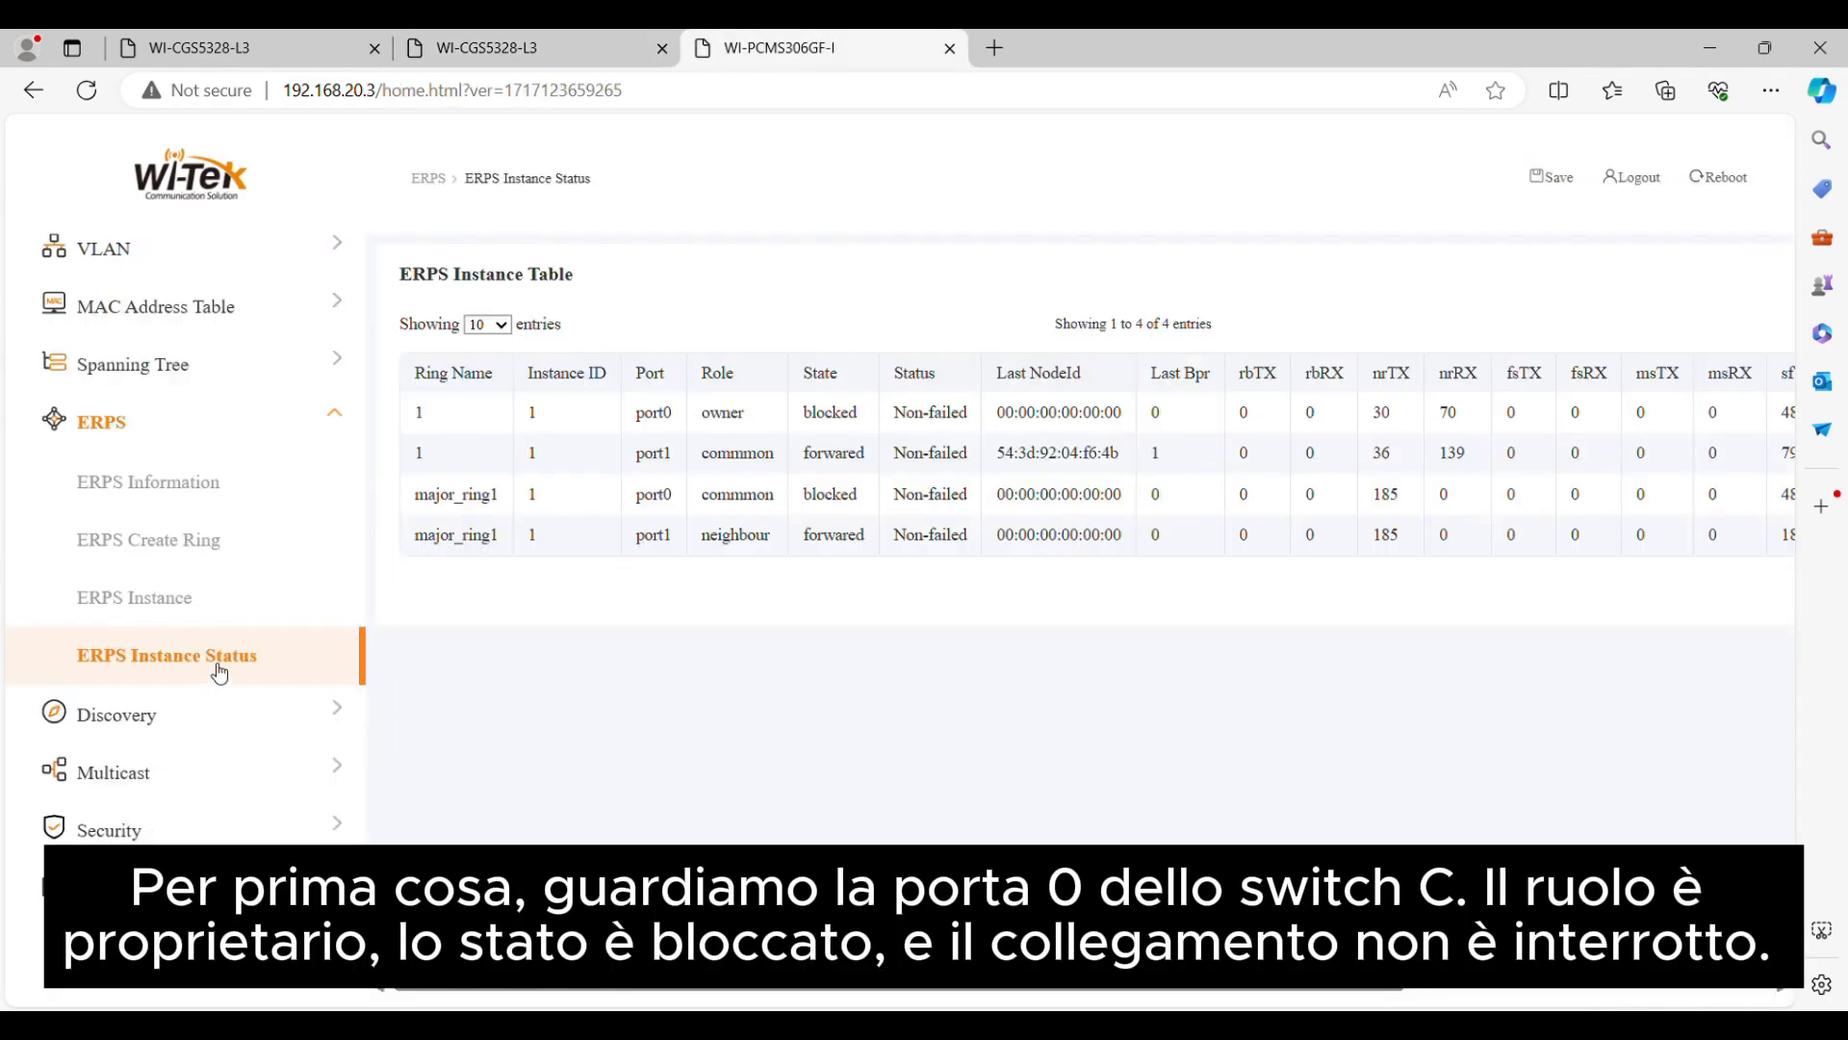
Check the role, state and status of ring 1's port0 in switch C's ERPS instance status table
{"action": "left_click", "coordinate": [219, 673]}
{"action": "left_click_drag", "start_coordinate": [612, 436], "coordinate": [895, 423]}
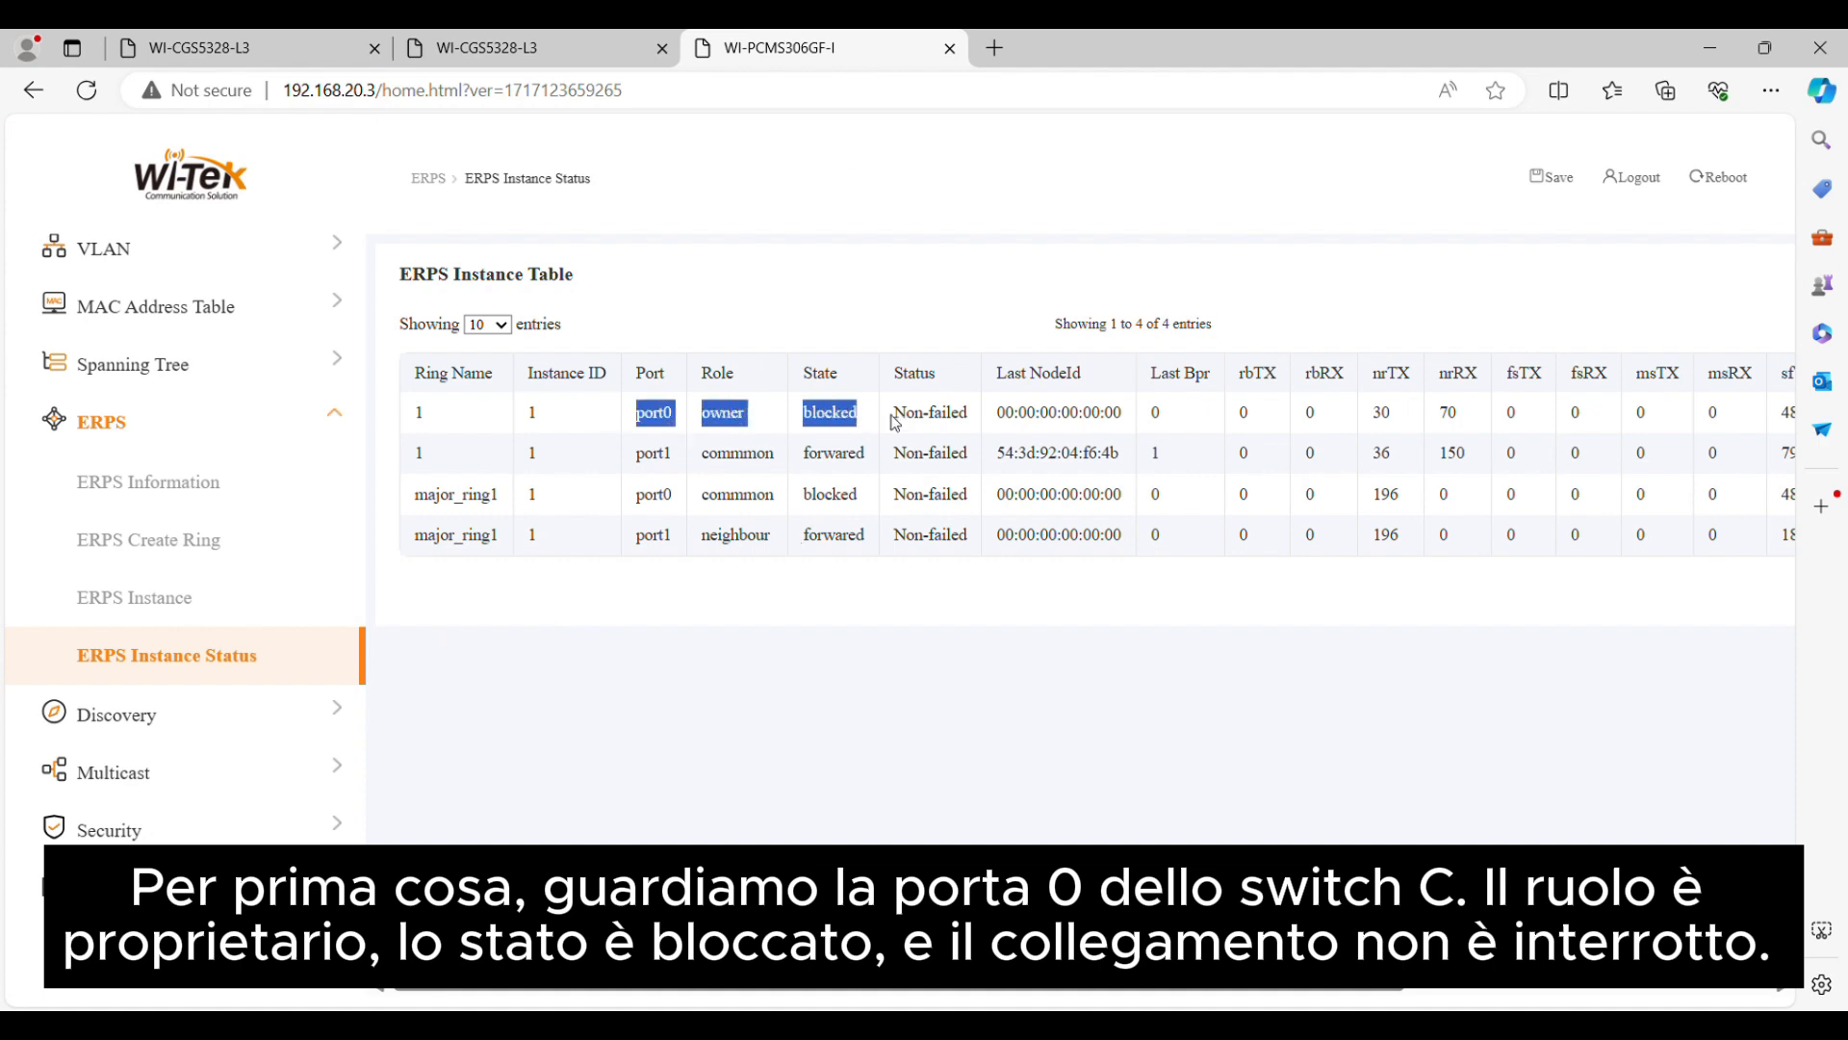
{"action": "left_click", "coordinate": [748, 778]}
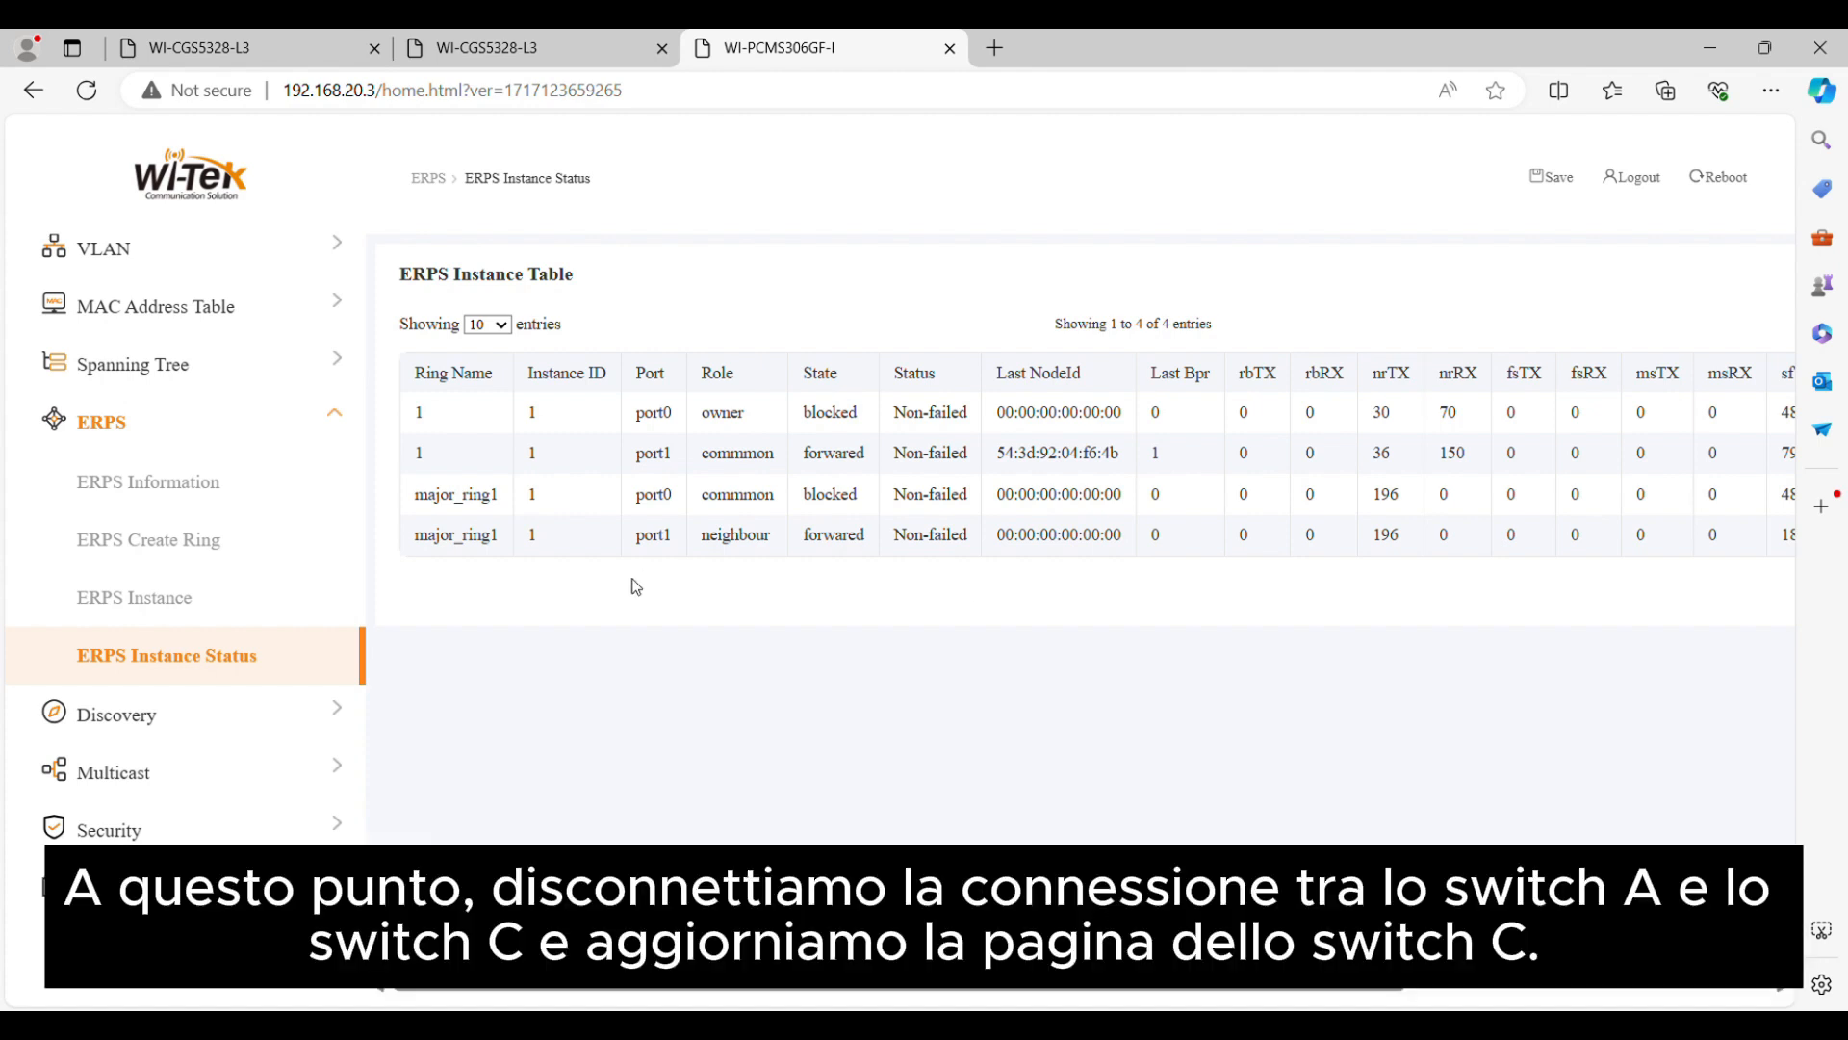
Reload switch C's page, check the link indicator of port 6, and re-examine ring 1's port0 entry in the ERPS instance status table
{"action": "left_click", "coordinate": [101, 88]}
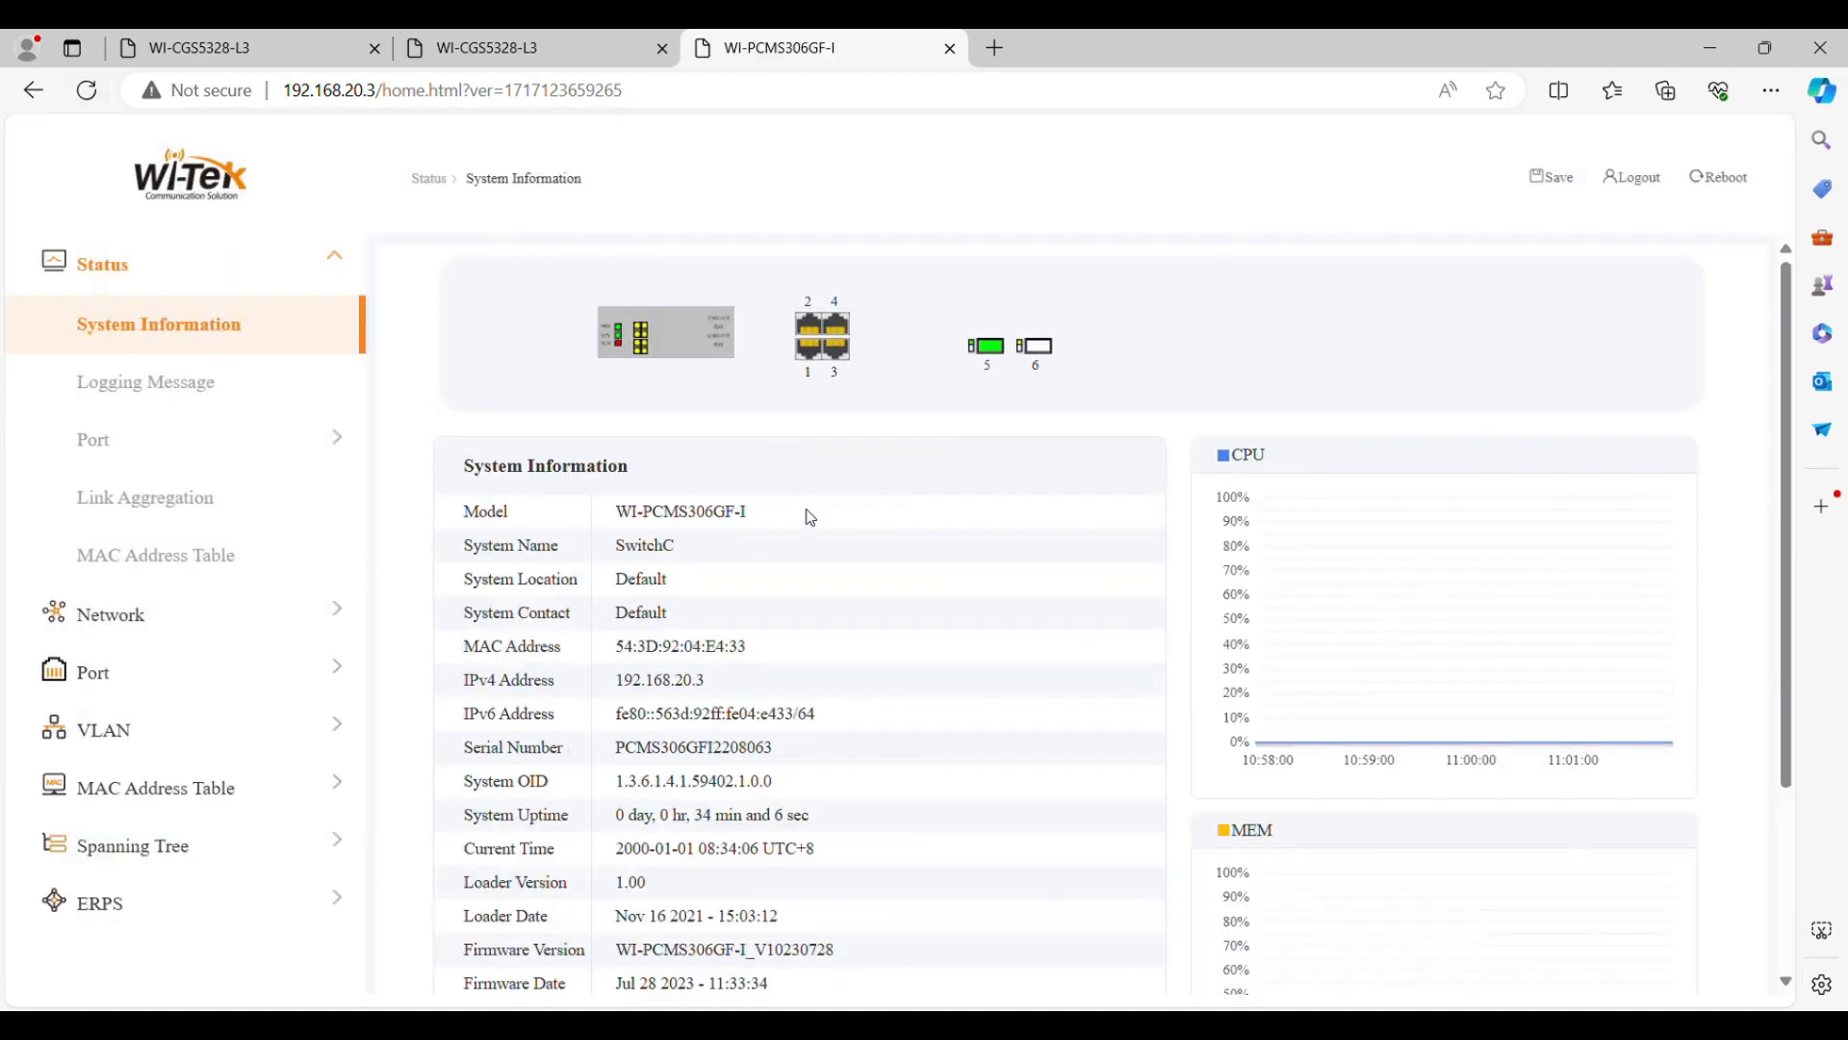
{"action": "scroll", "coordinate": [816, 513], "scroll_direction": "down", "scroll_amount": 1}
{"action": "scroll", "coordinate": [816, 513], "scroll_direction": "up", "scroll_amount": 1}
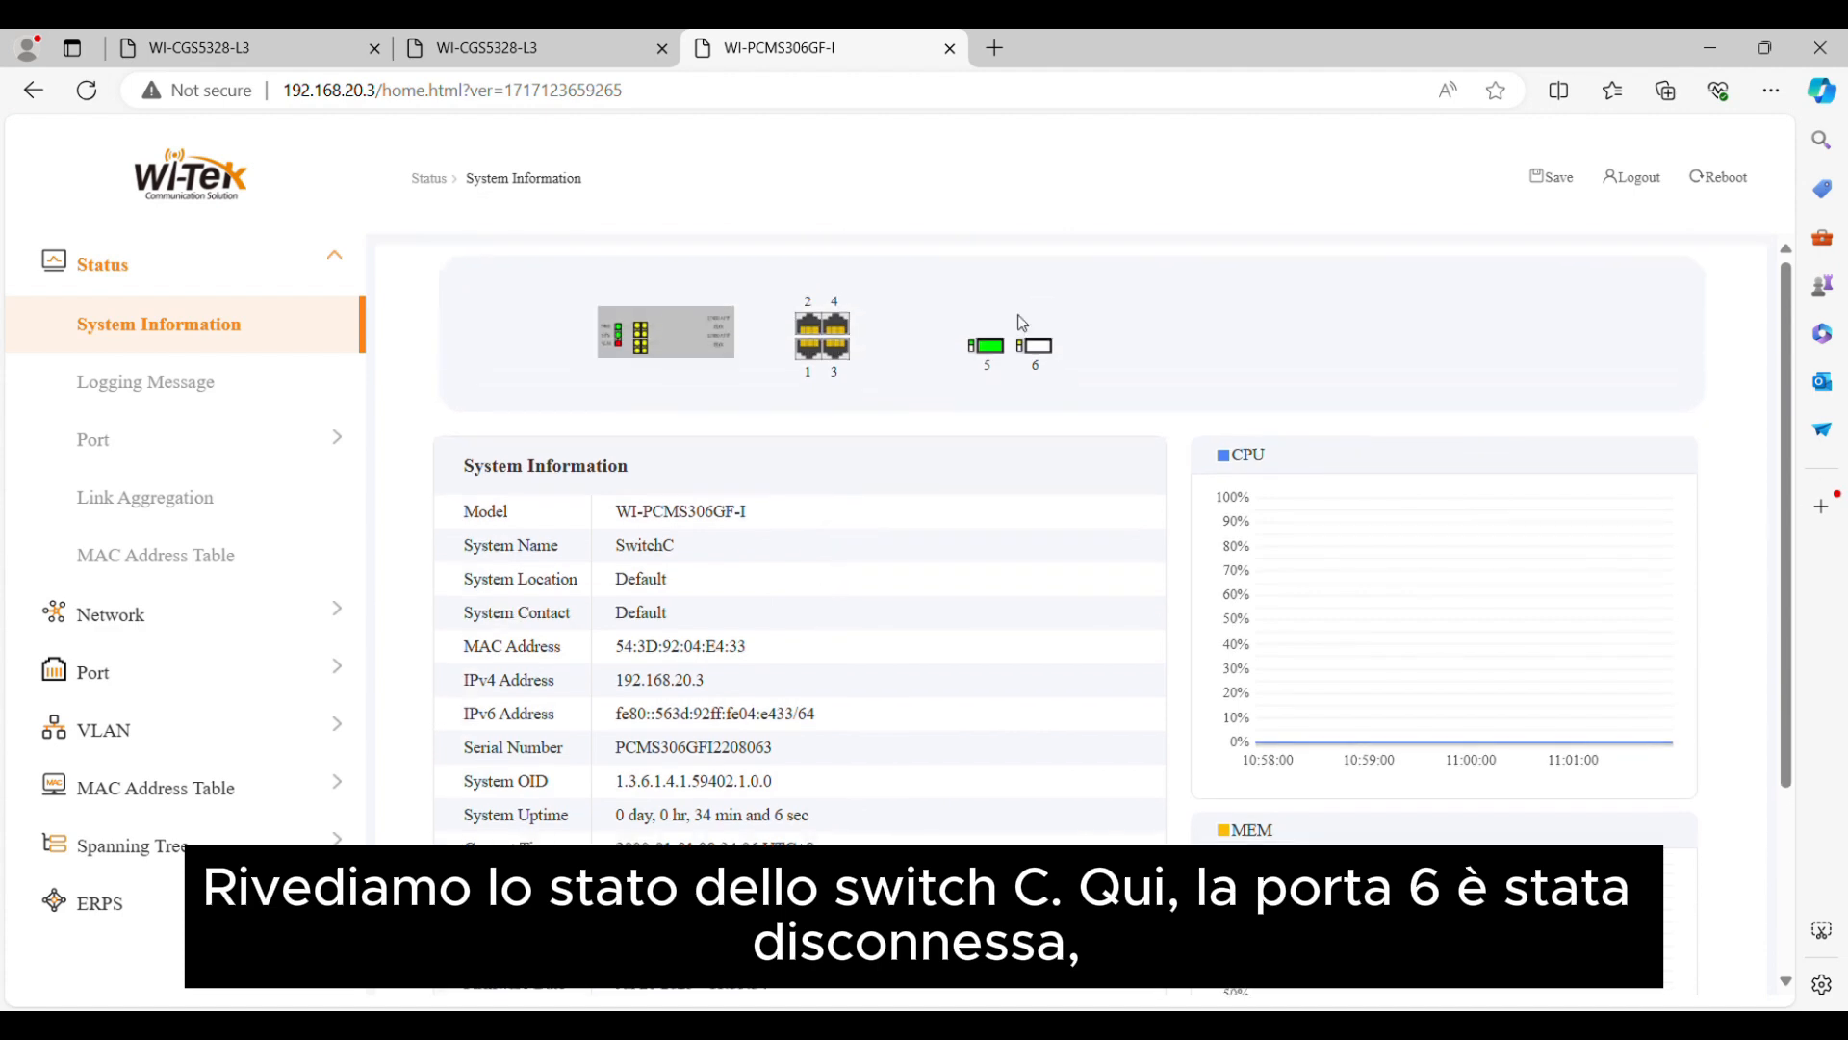
{"action": "mouse_move", "coordinate": [1040, 348]}
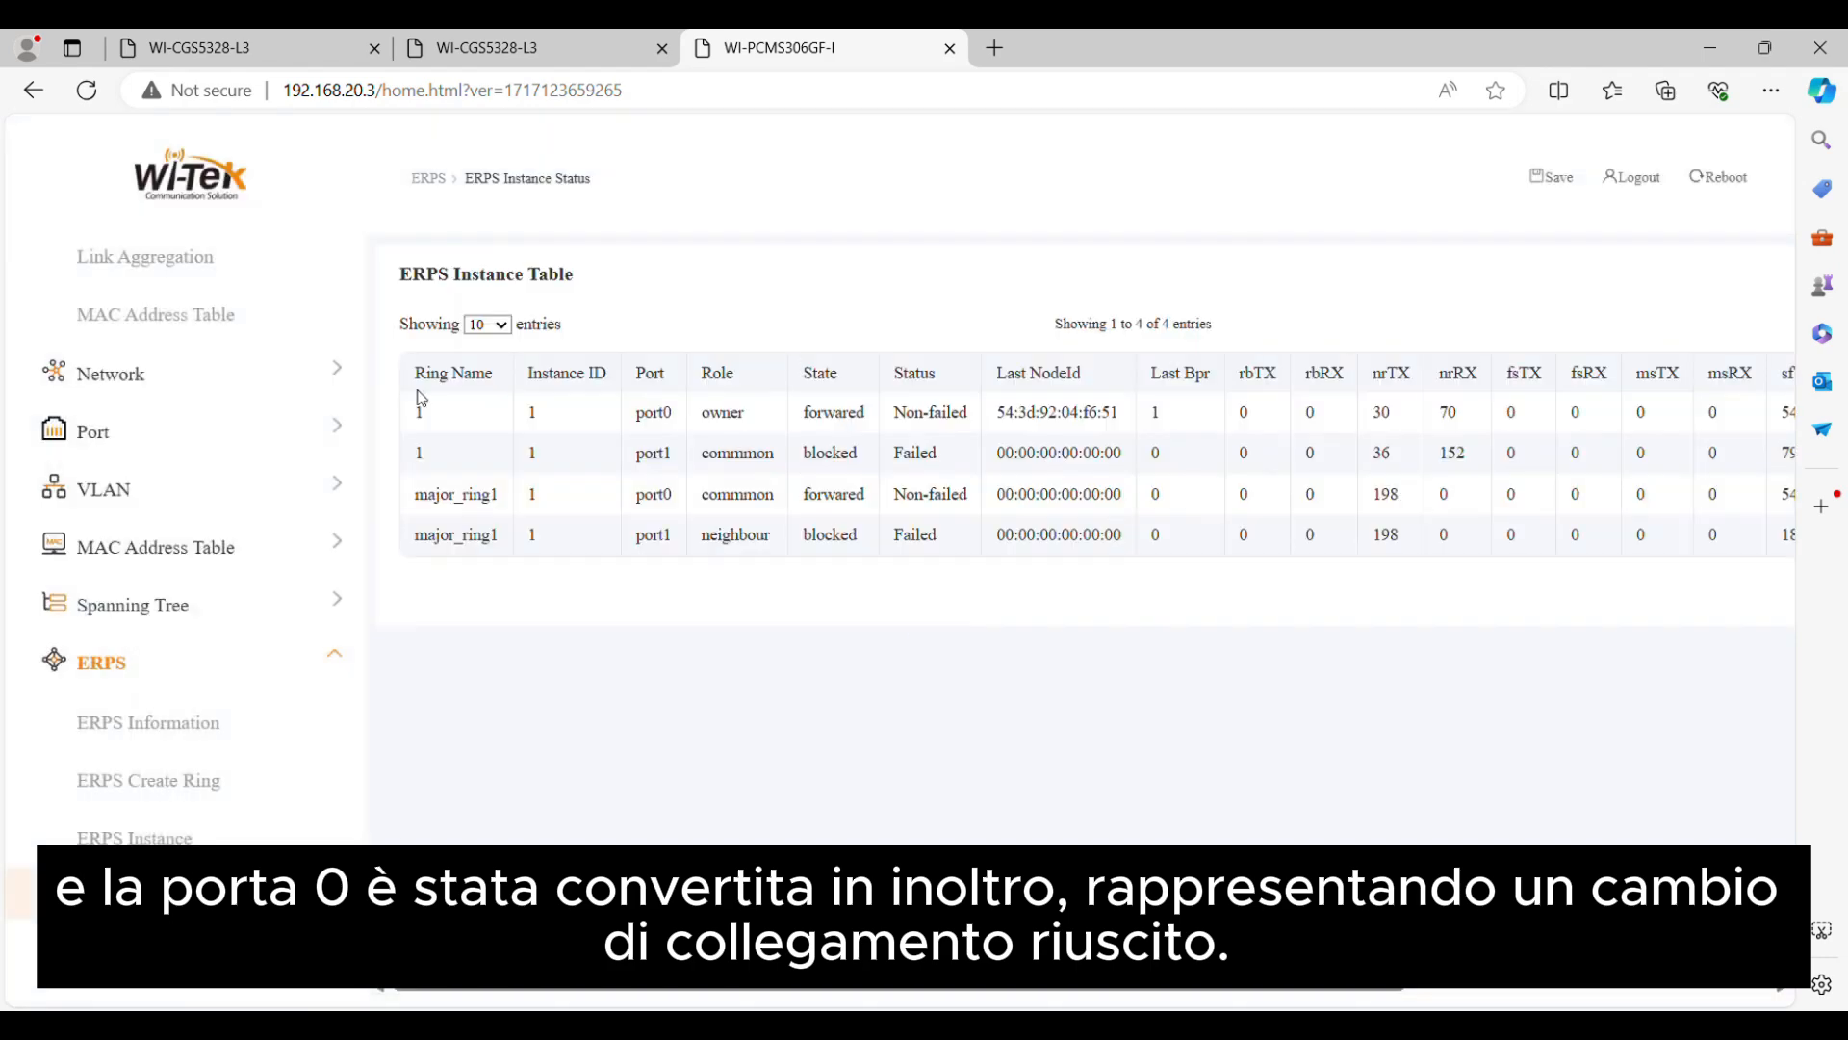
{"action": "left_click_drag", "start_coordinate": [421, 398], "coordinate": [979, 420]}
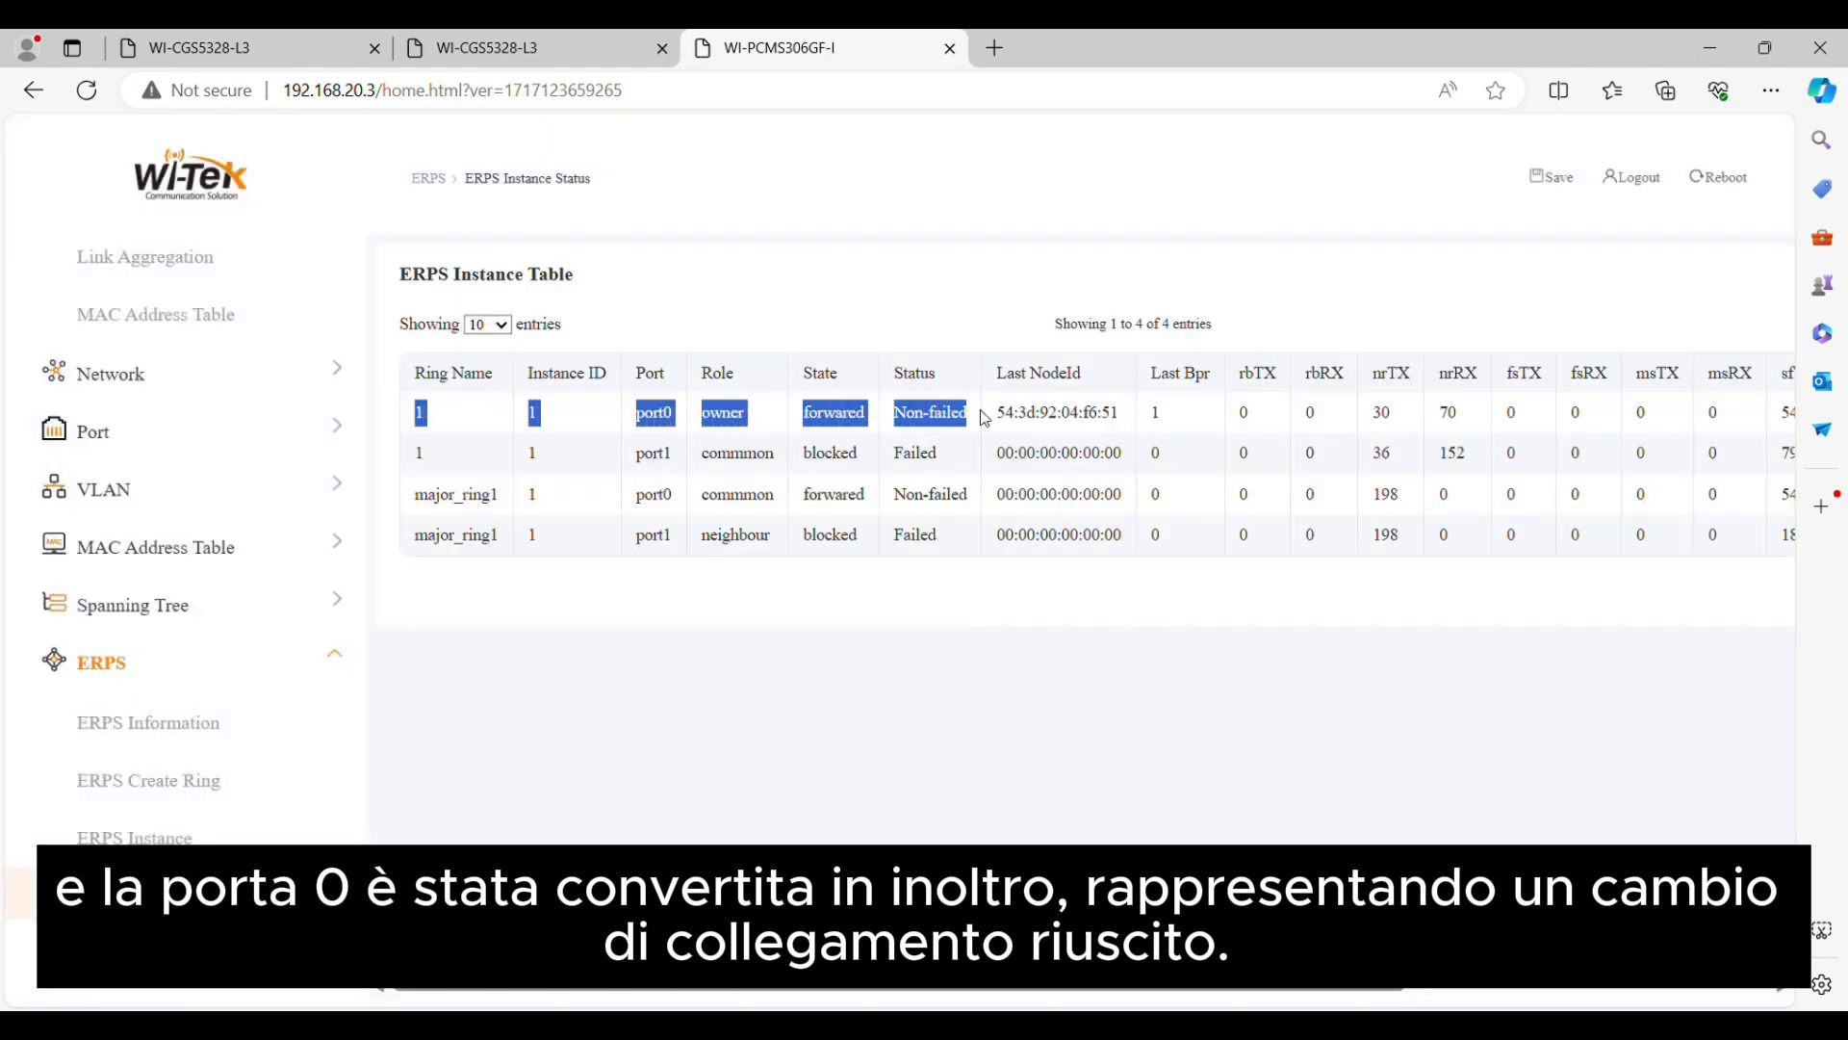